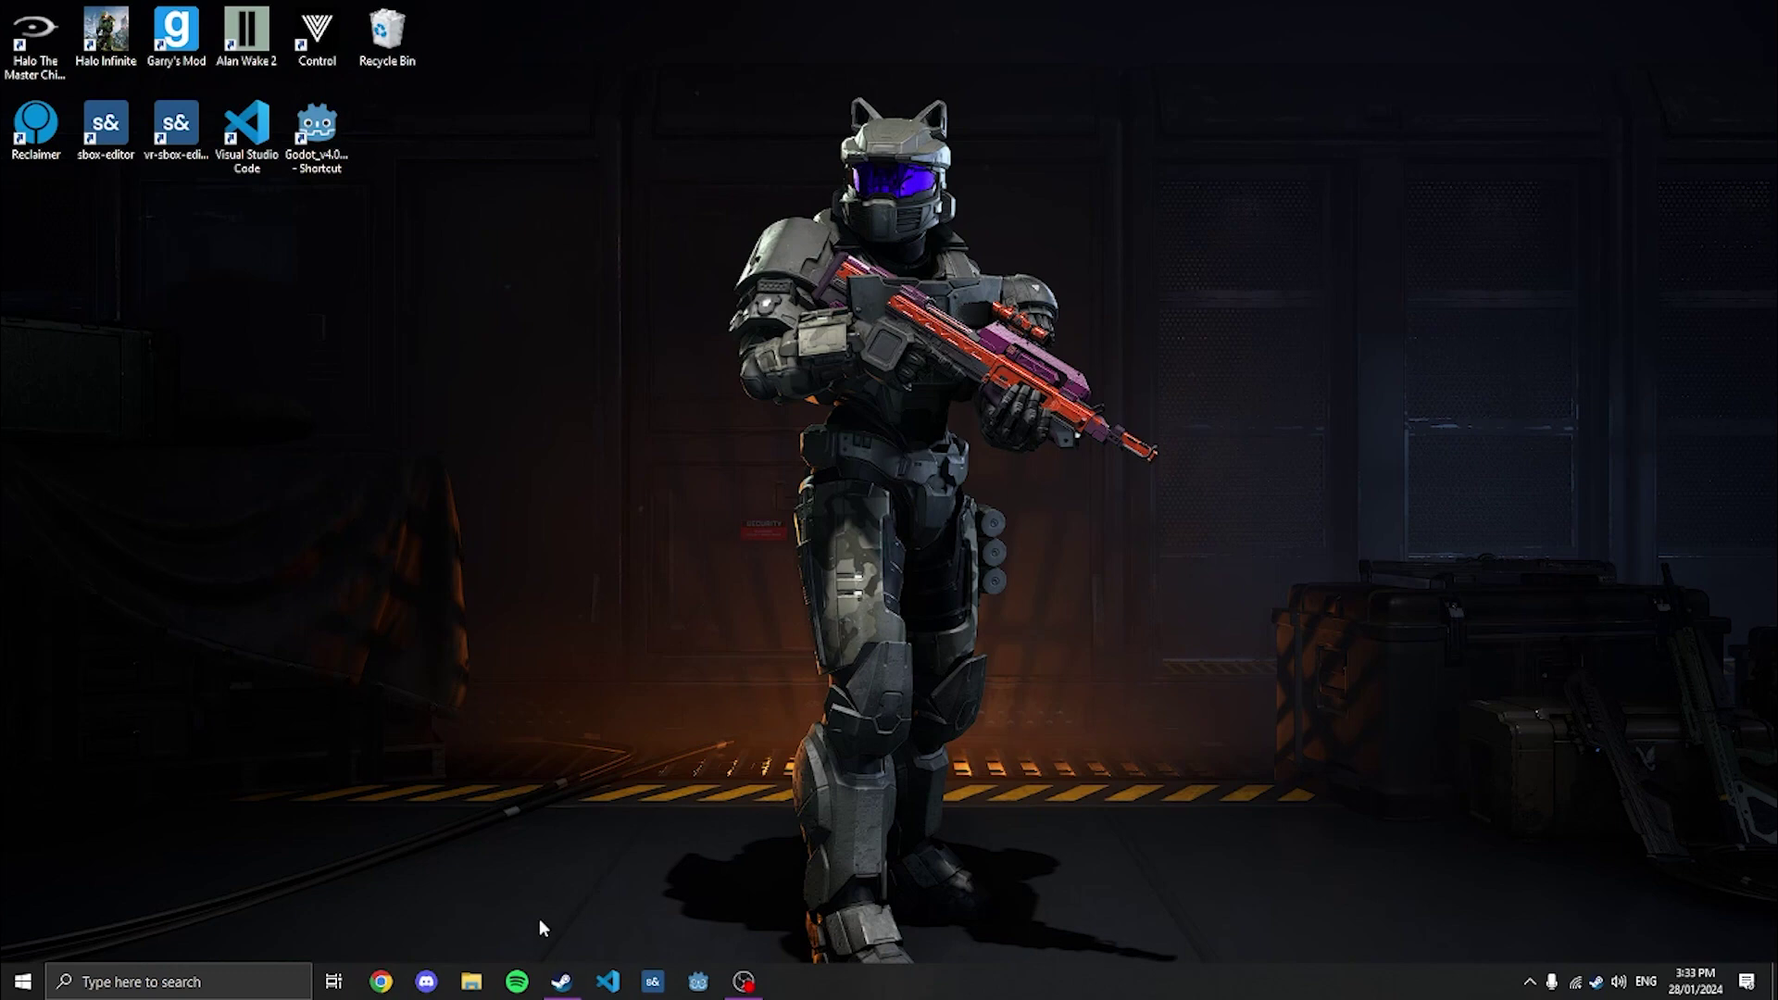
# Switch to Steam and launch s&box from the library with the Launch Game Editor option
pyautogui.click(560, 981)
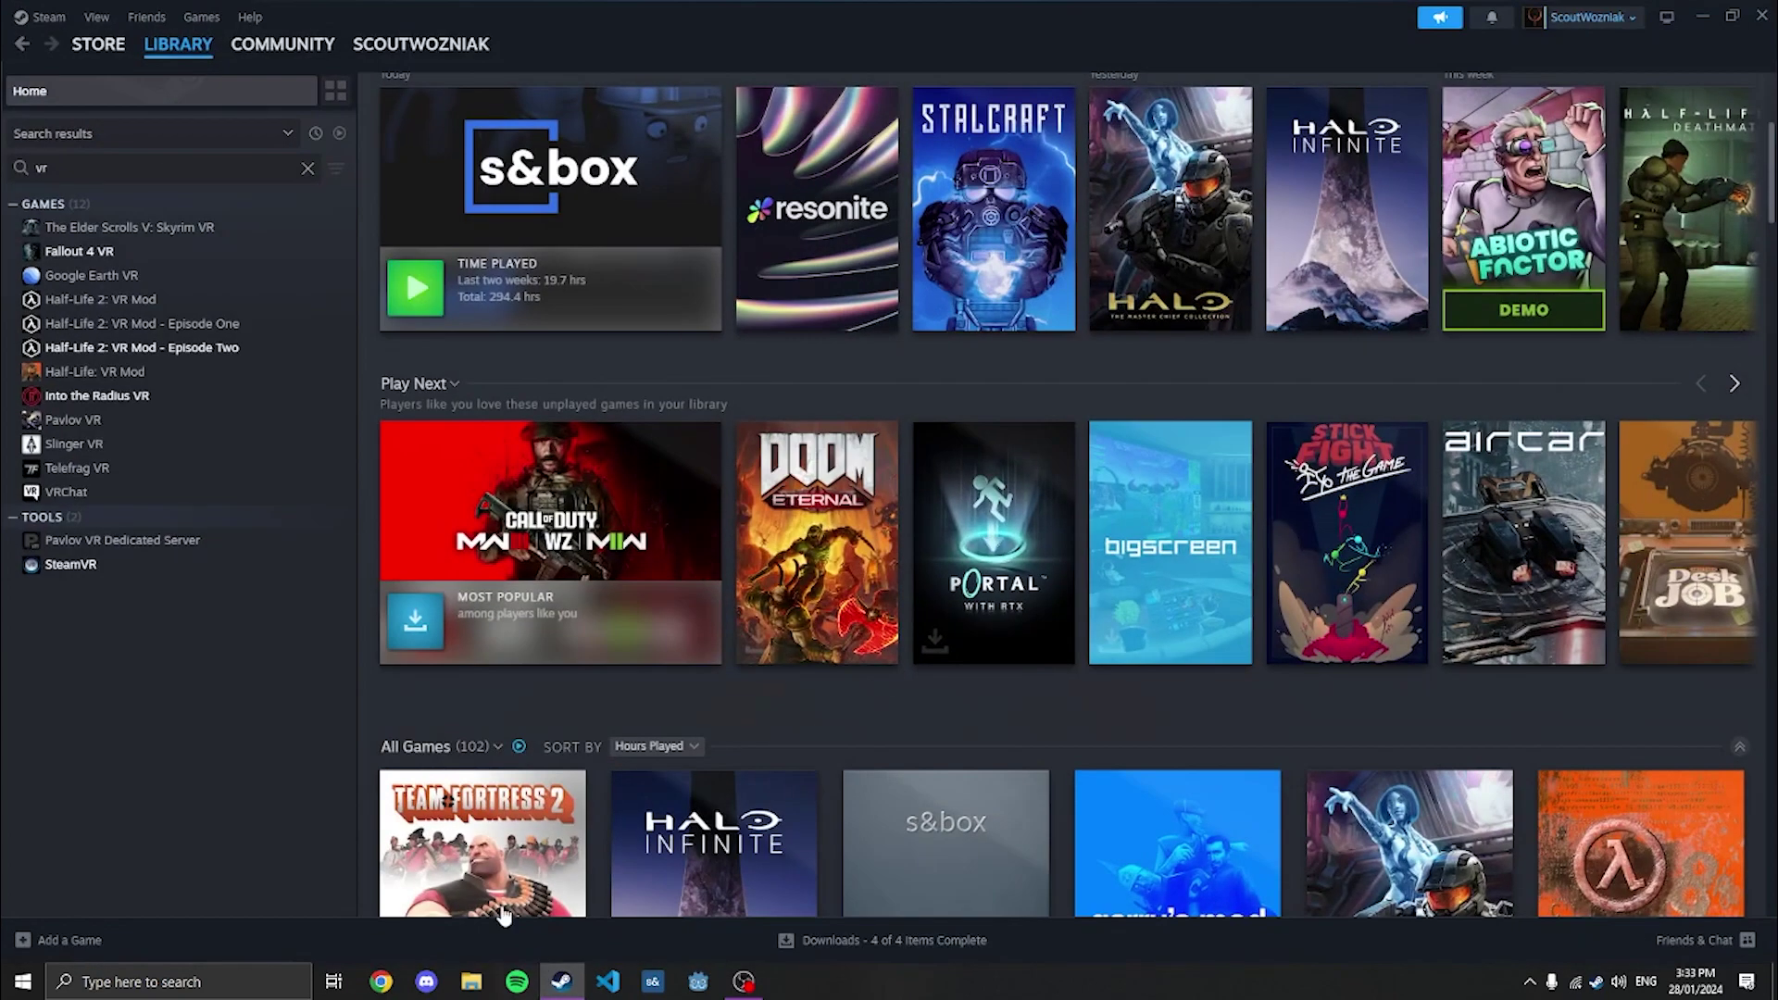
pyautogui.click(592, 252)
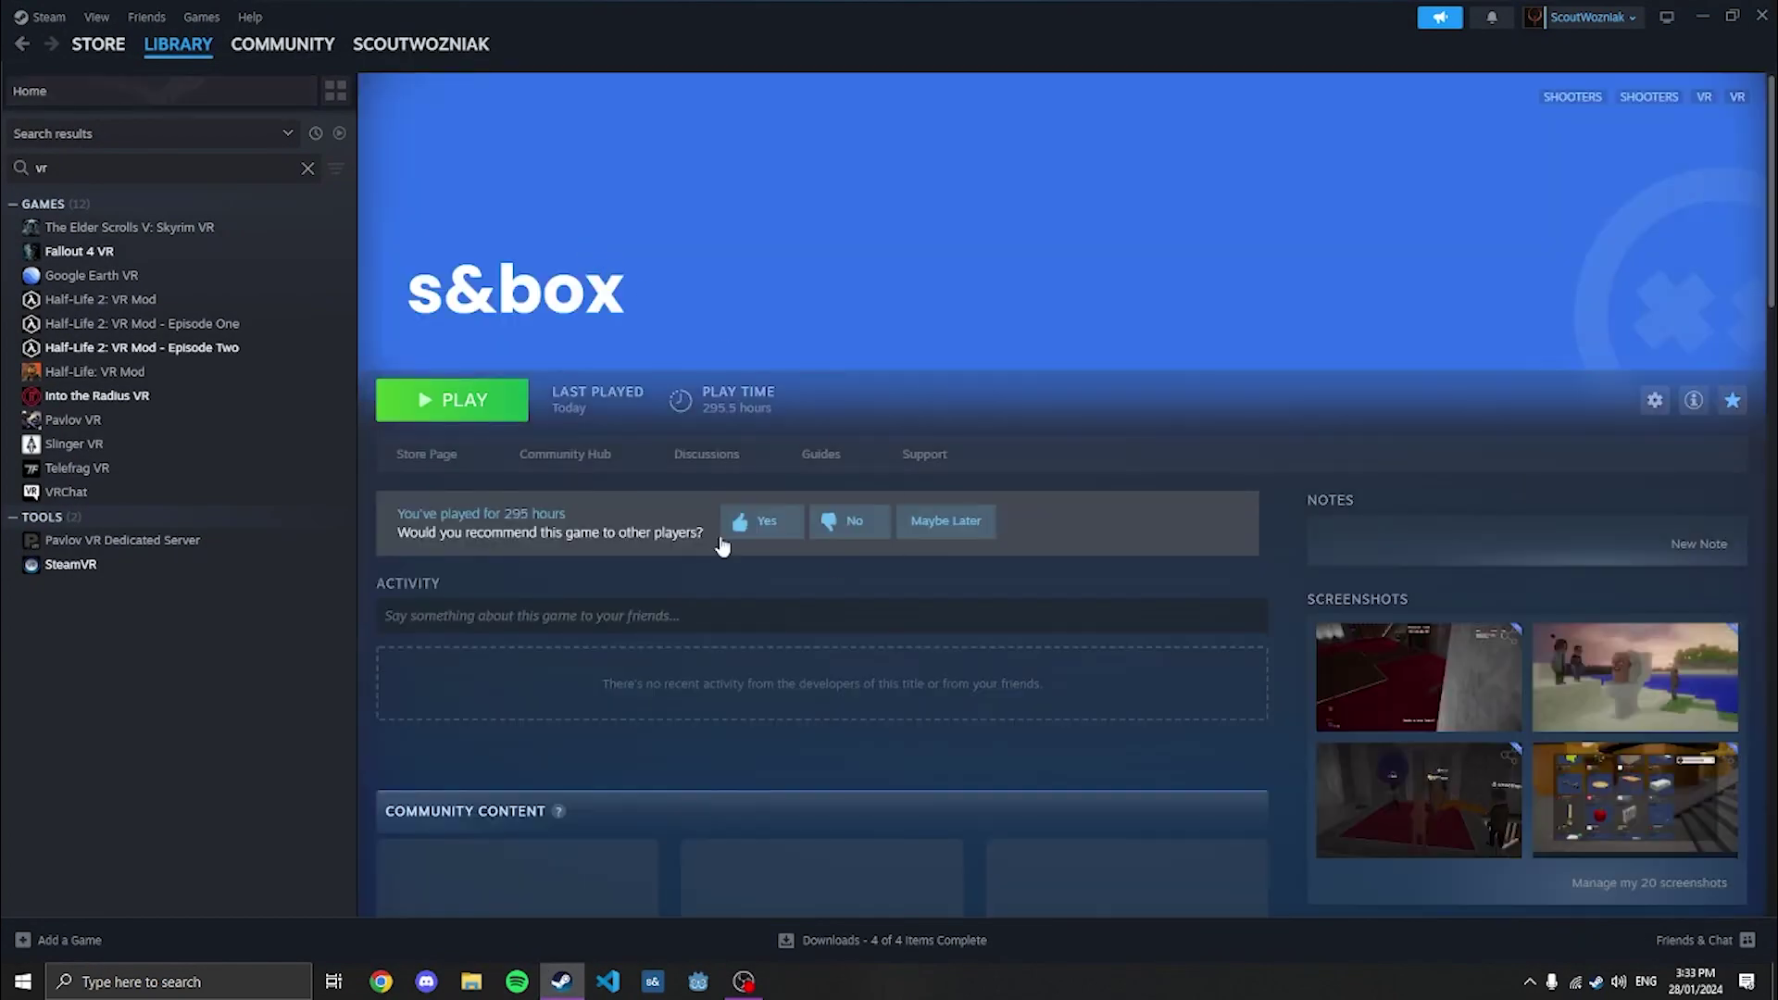
pyautogui.click(504, 407)
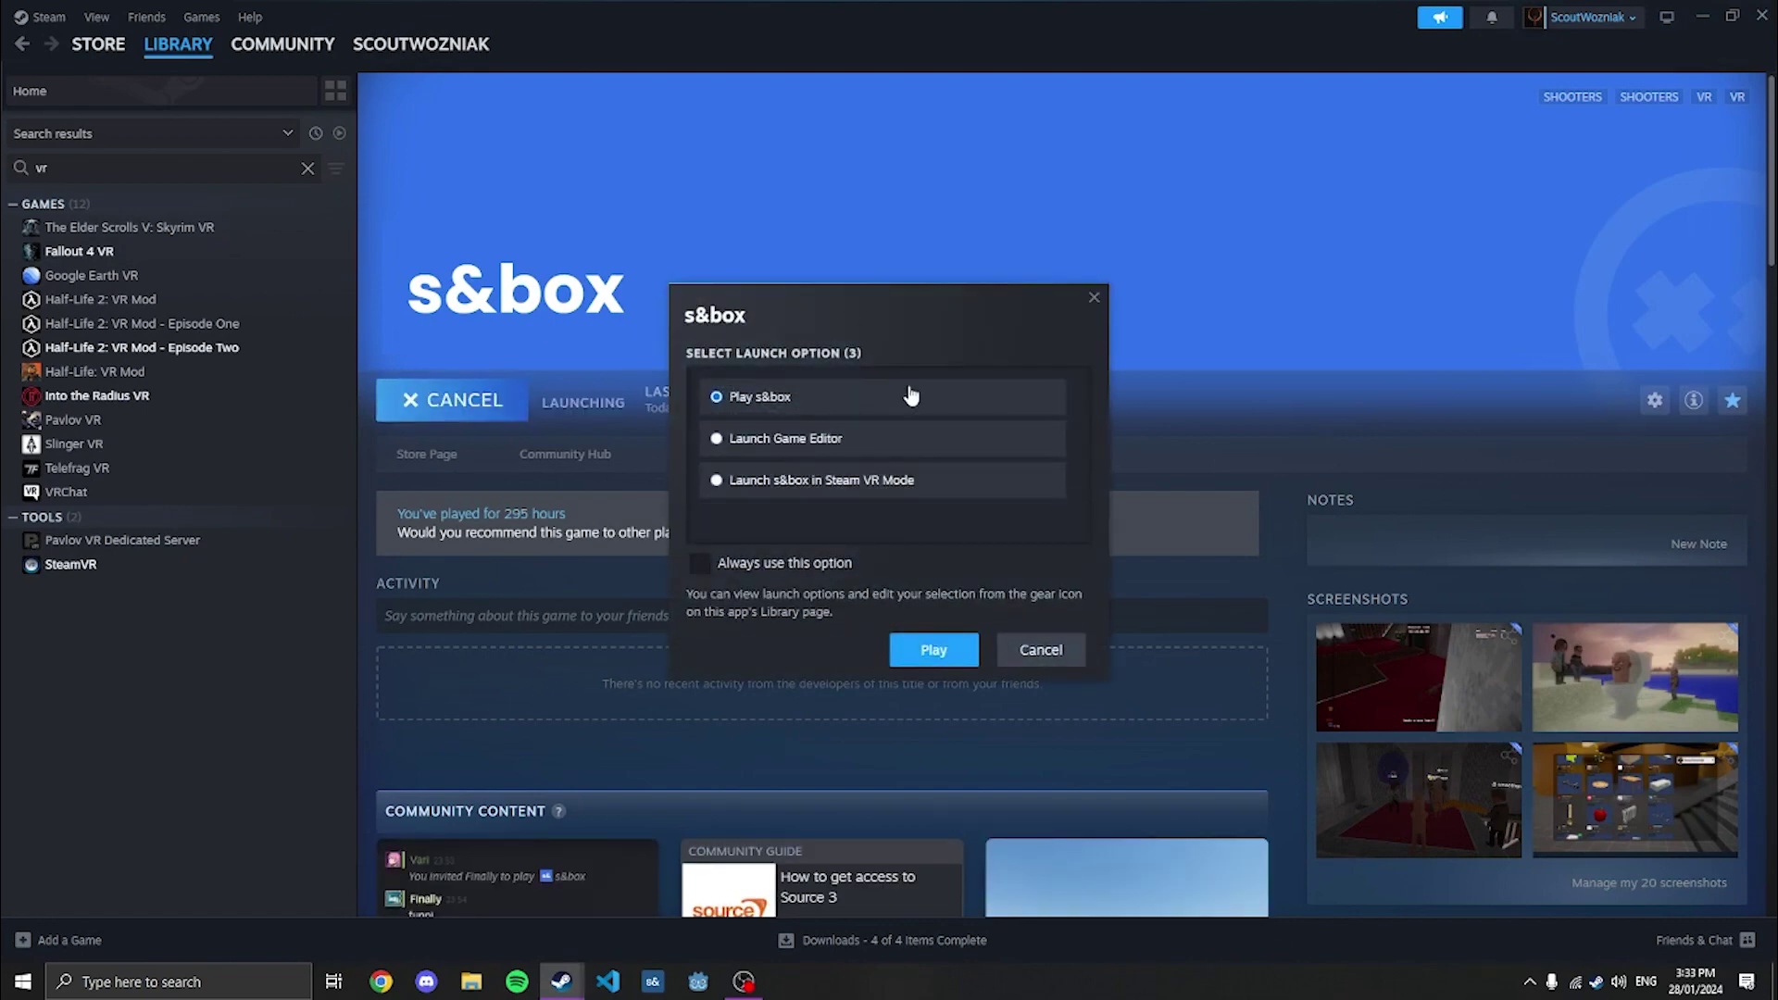
pyautogui.click(787, 438)
pyautogui.click(935, 649)
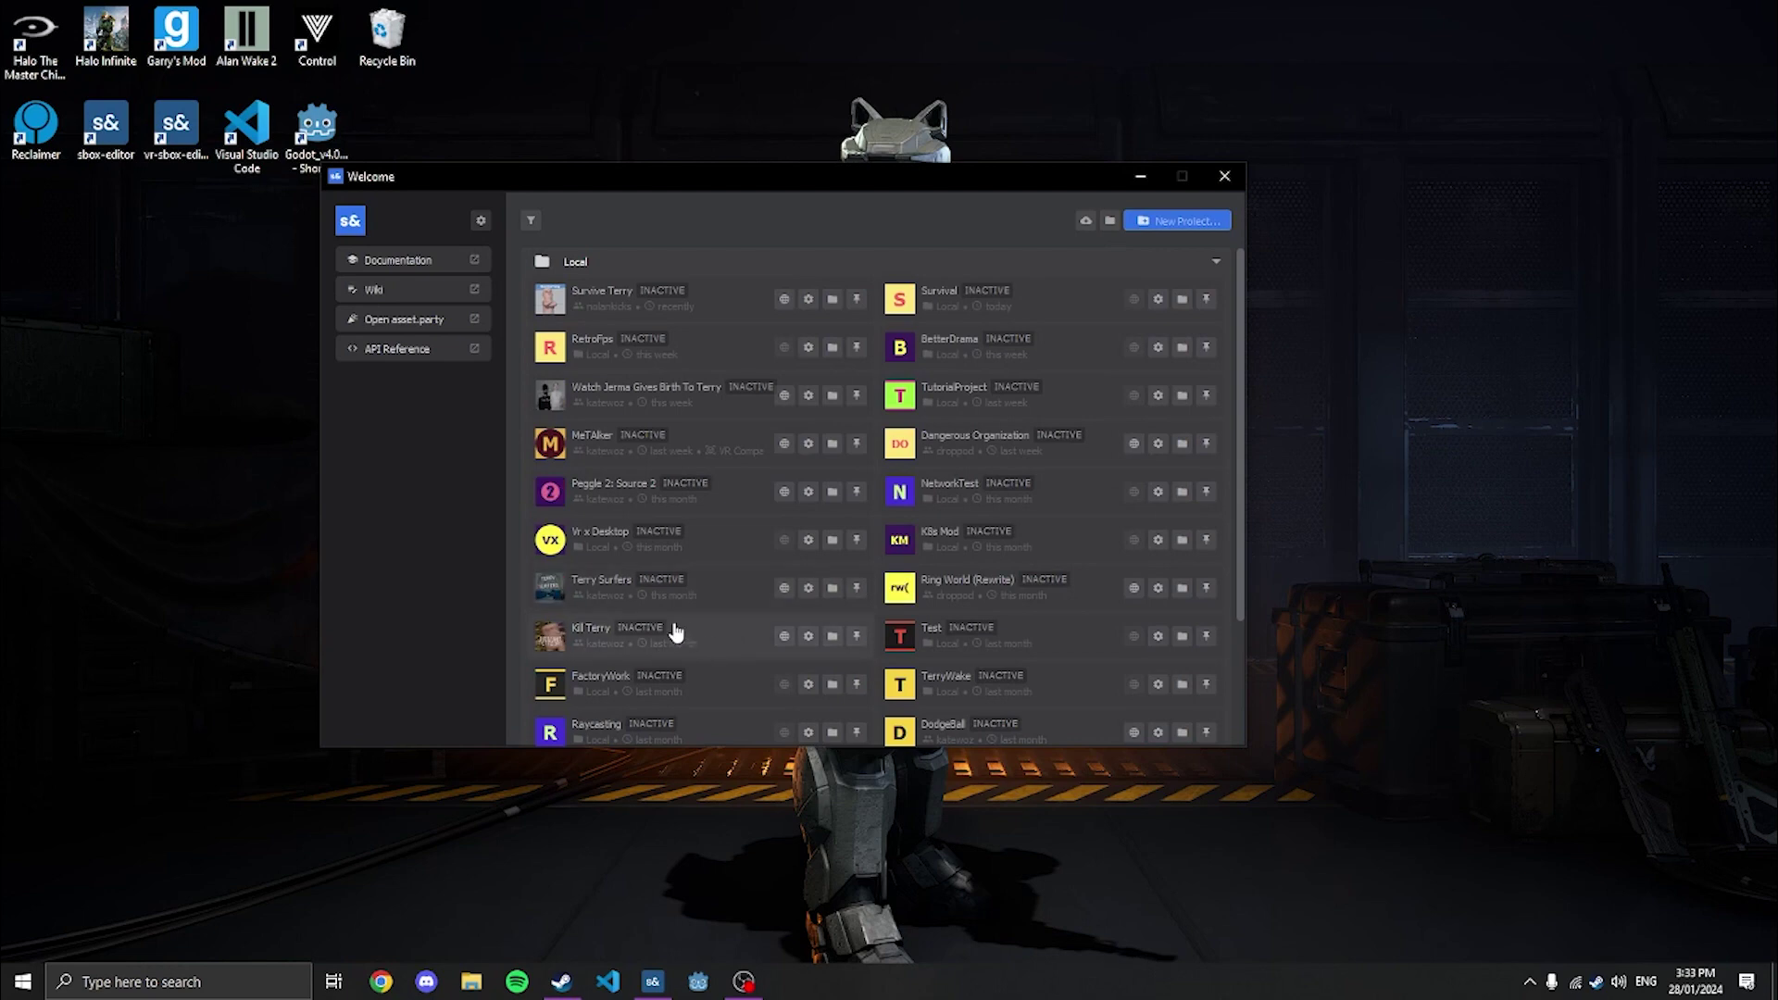
# Create a new game project from the Minimal template, titled "Awesome tutorial project", in the default d:/games/s&box location
pyautogui.scroll(-3, 648, 620)
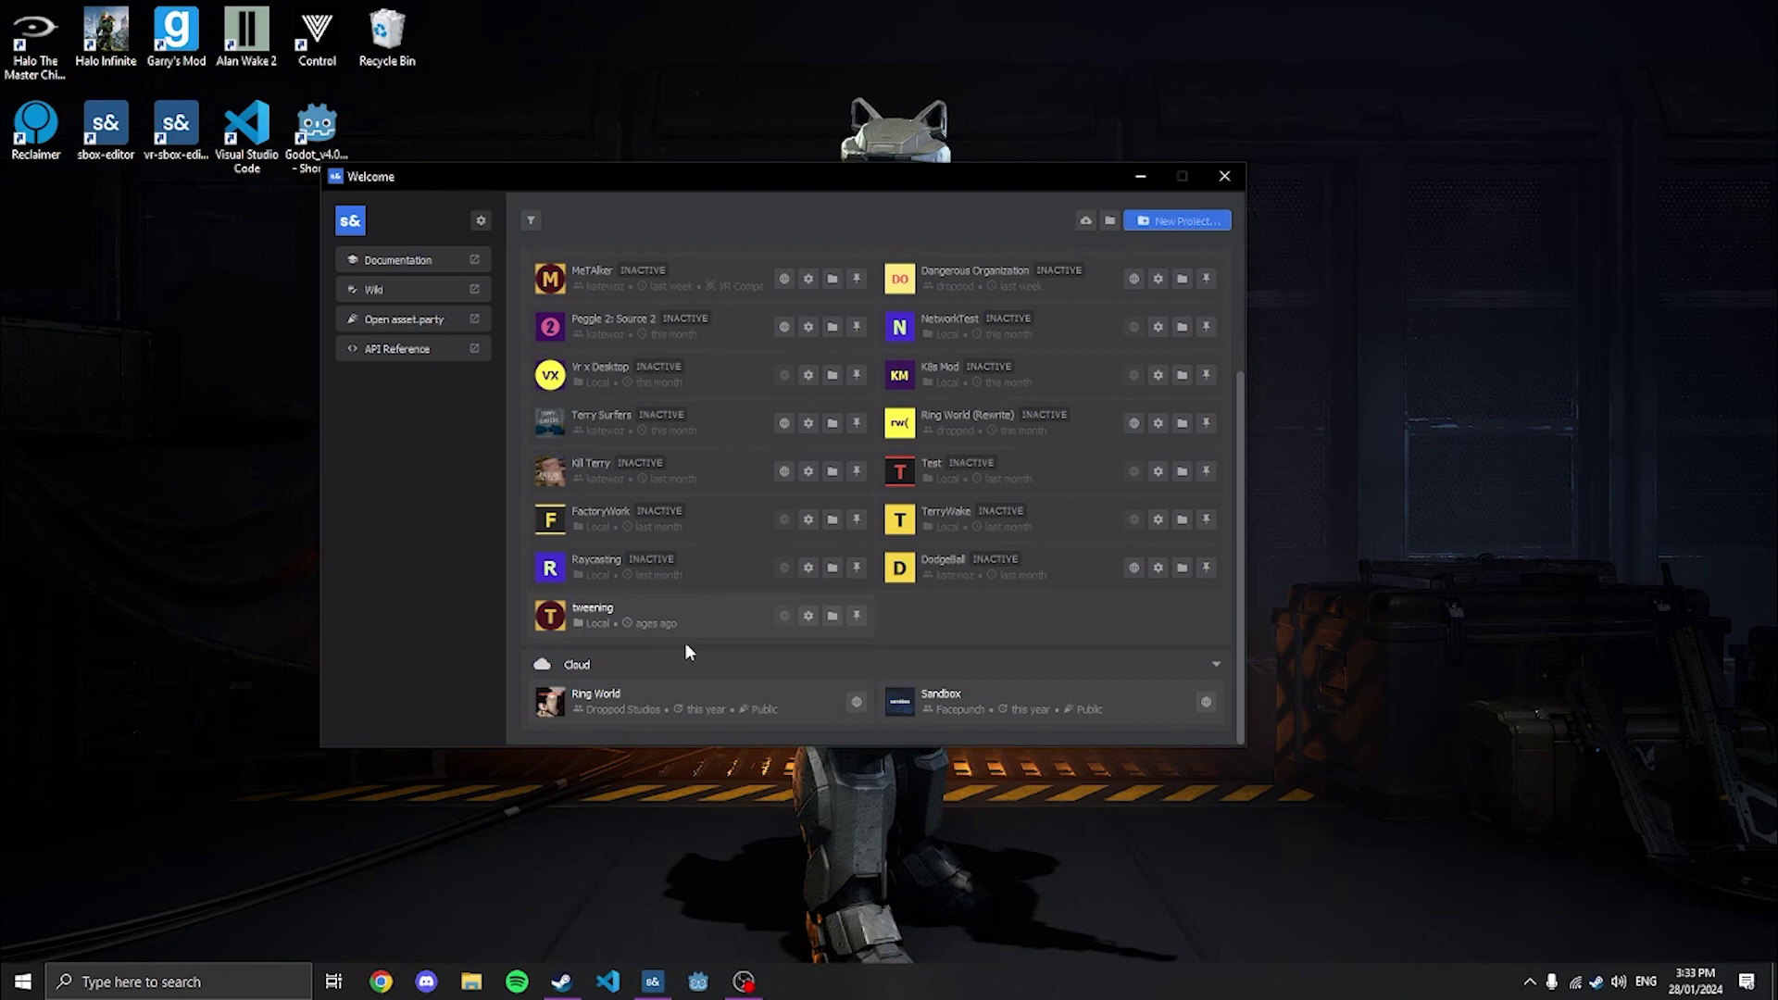
pyautogui.scroll(3, 880, 662)
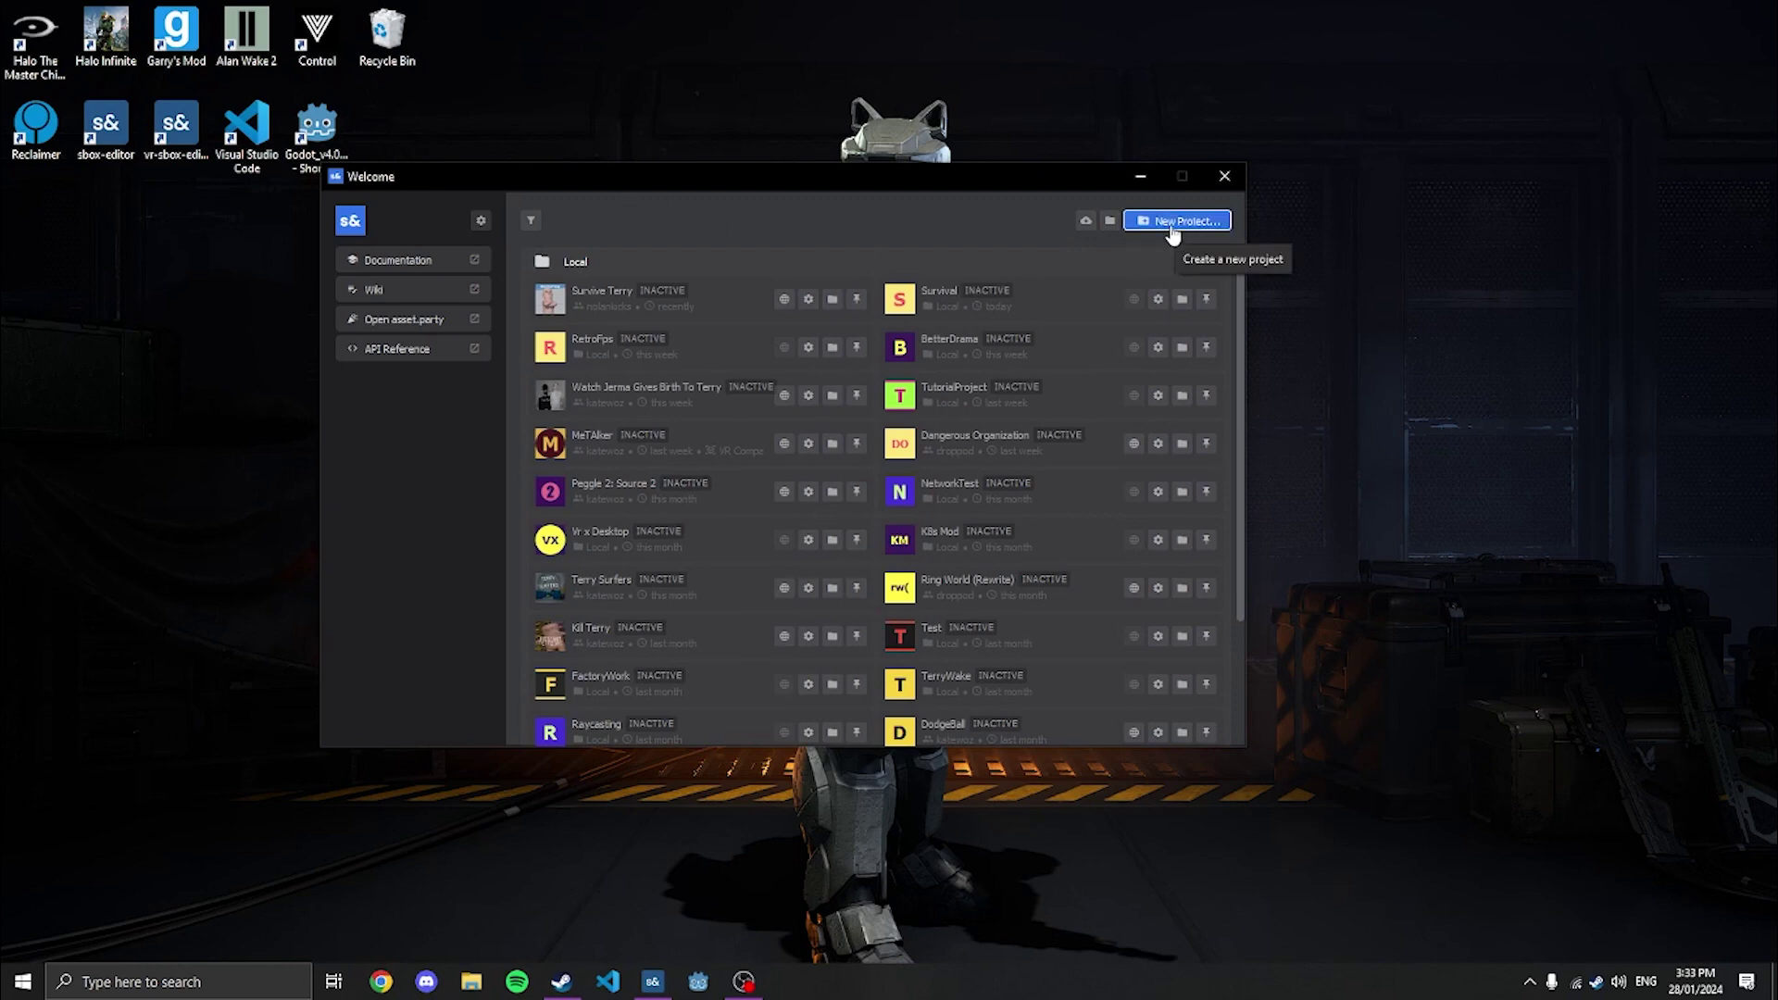
pyautogui.click(1168, 222)
pyautogui.moveTo(937, 274); pyautogui.dragTo(741, 287)
pyautogui.click(909, 374)
pyautogui.moveTo(826, 371); pyautogui.dragTo(376, 327)
pyautogui.moveTo(725, 289); pyautogui.dragTo(849, 200)
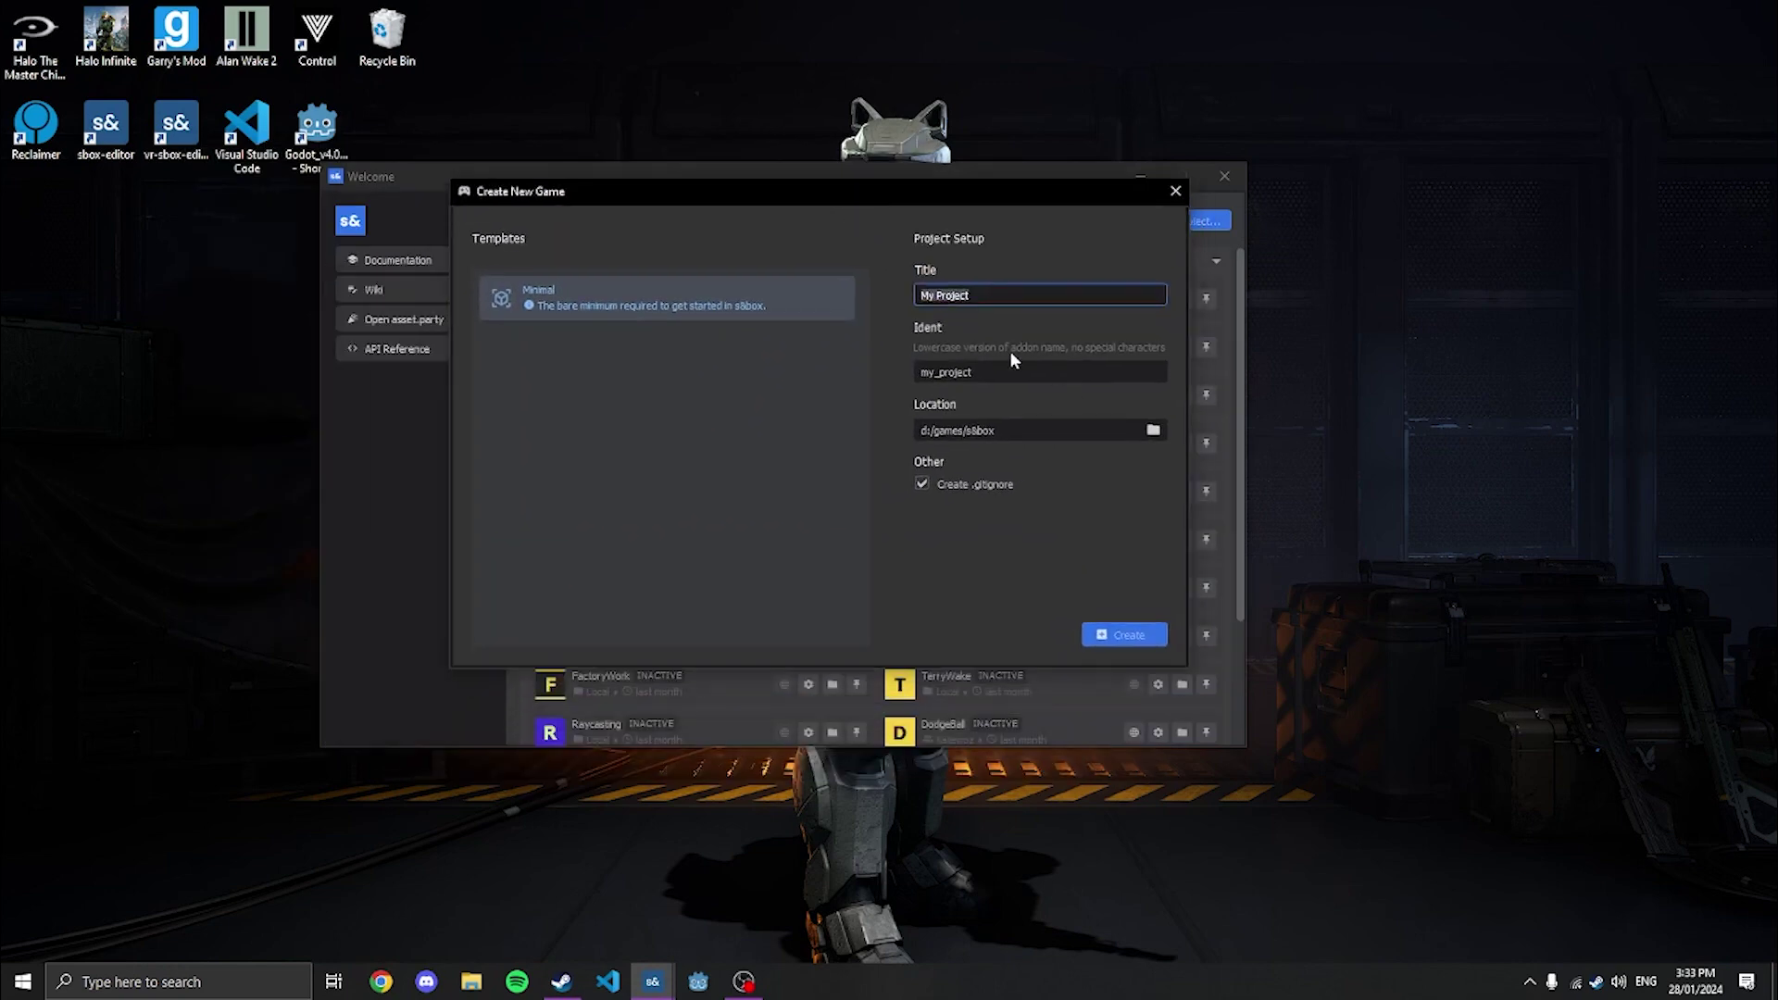
pyautogui.write('u')
pyautogui.press('BackSpace')
pyautogui.write('Awesome')
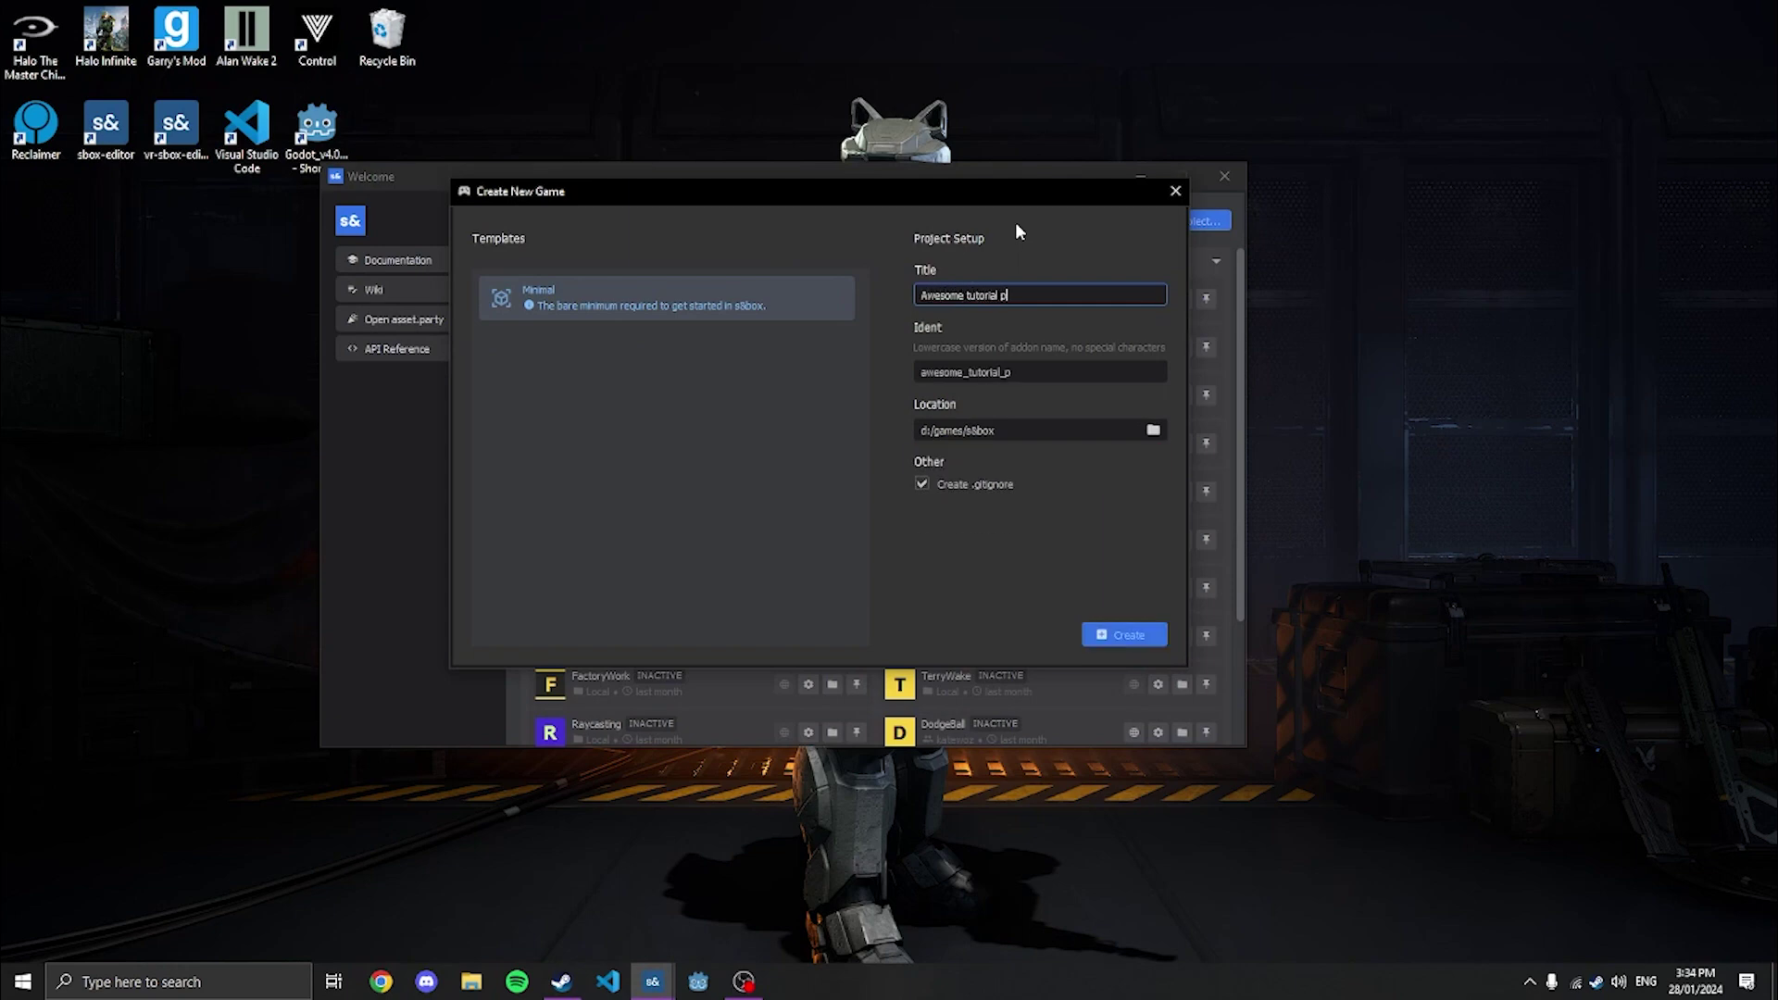
pyautogui.press('Tab')
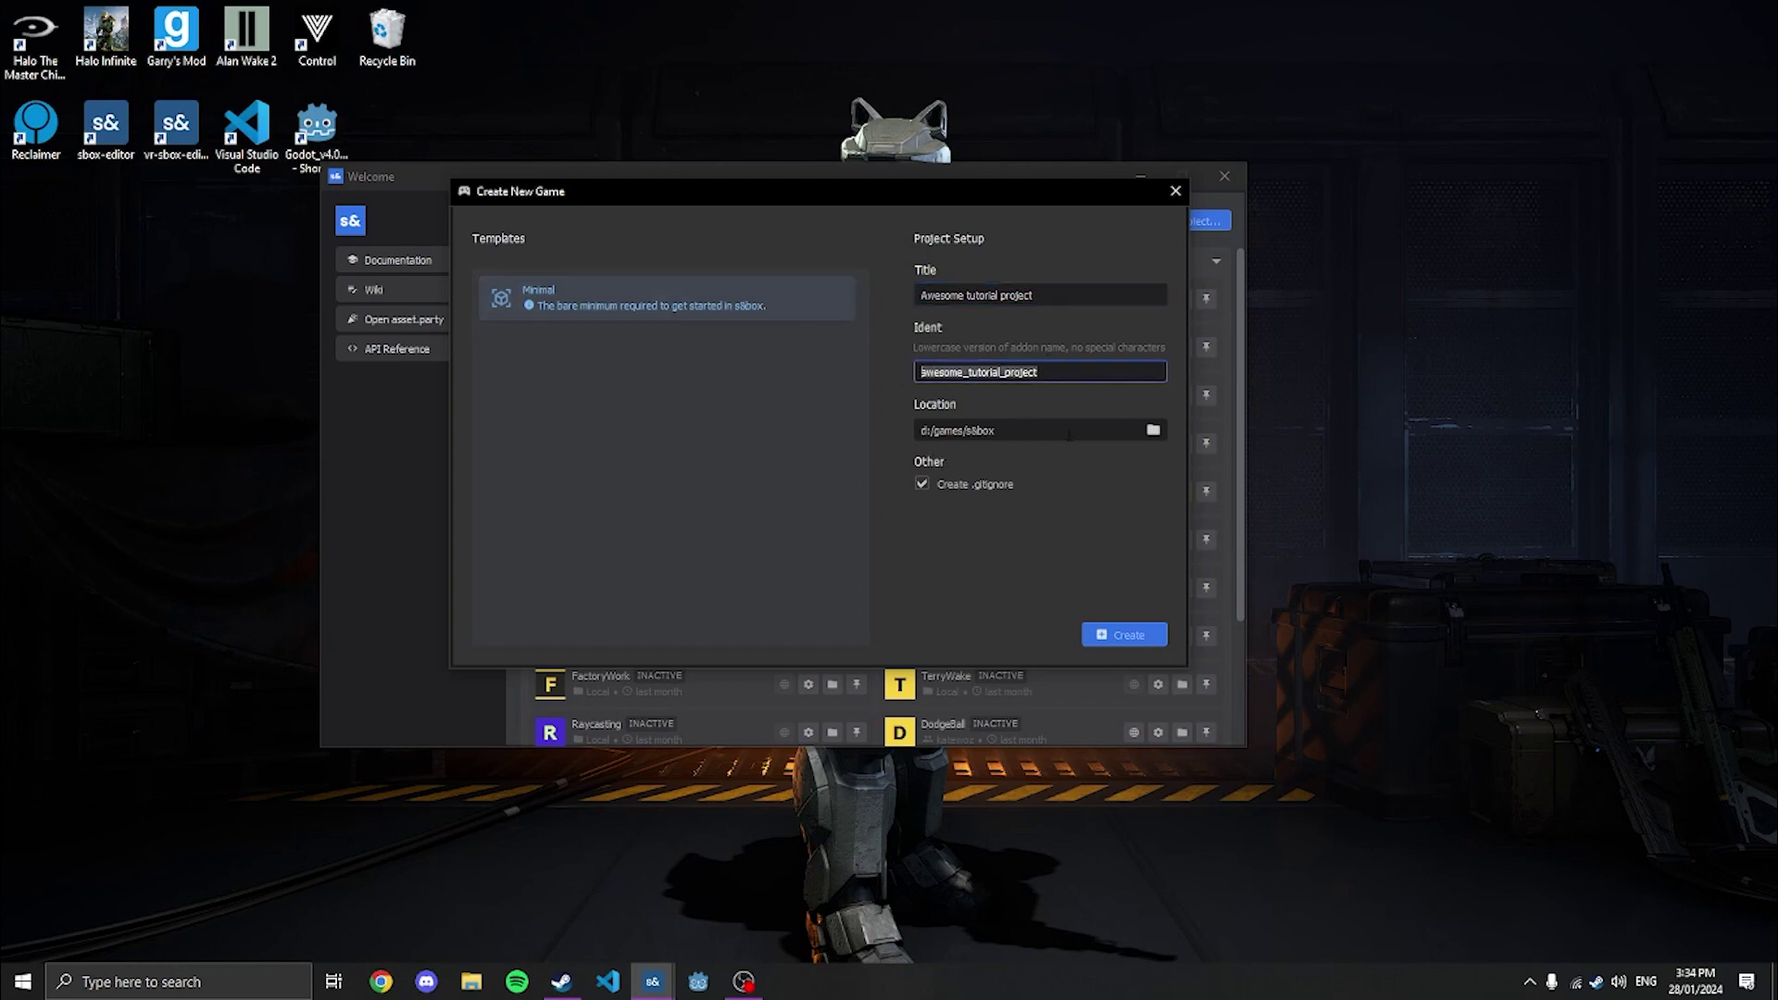
pyautogui.press('Tab')
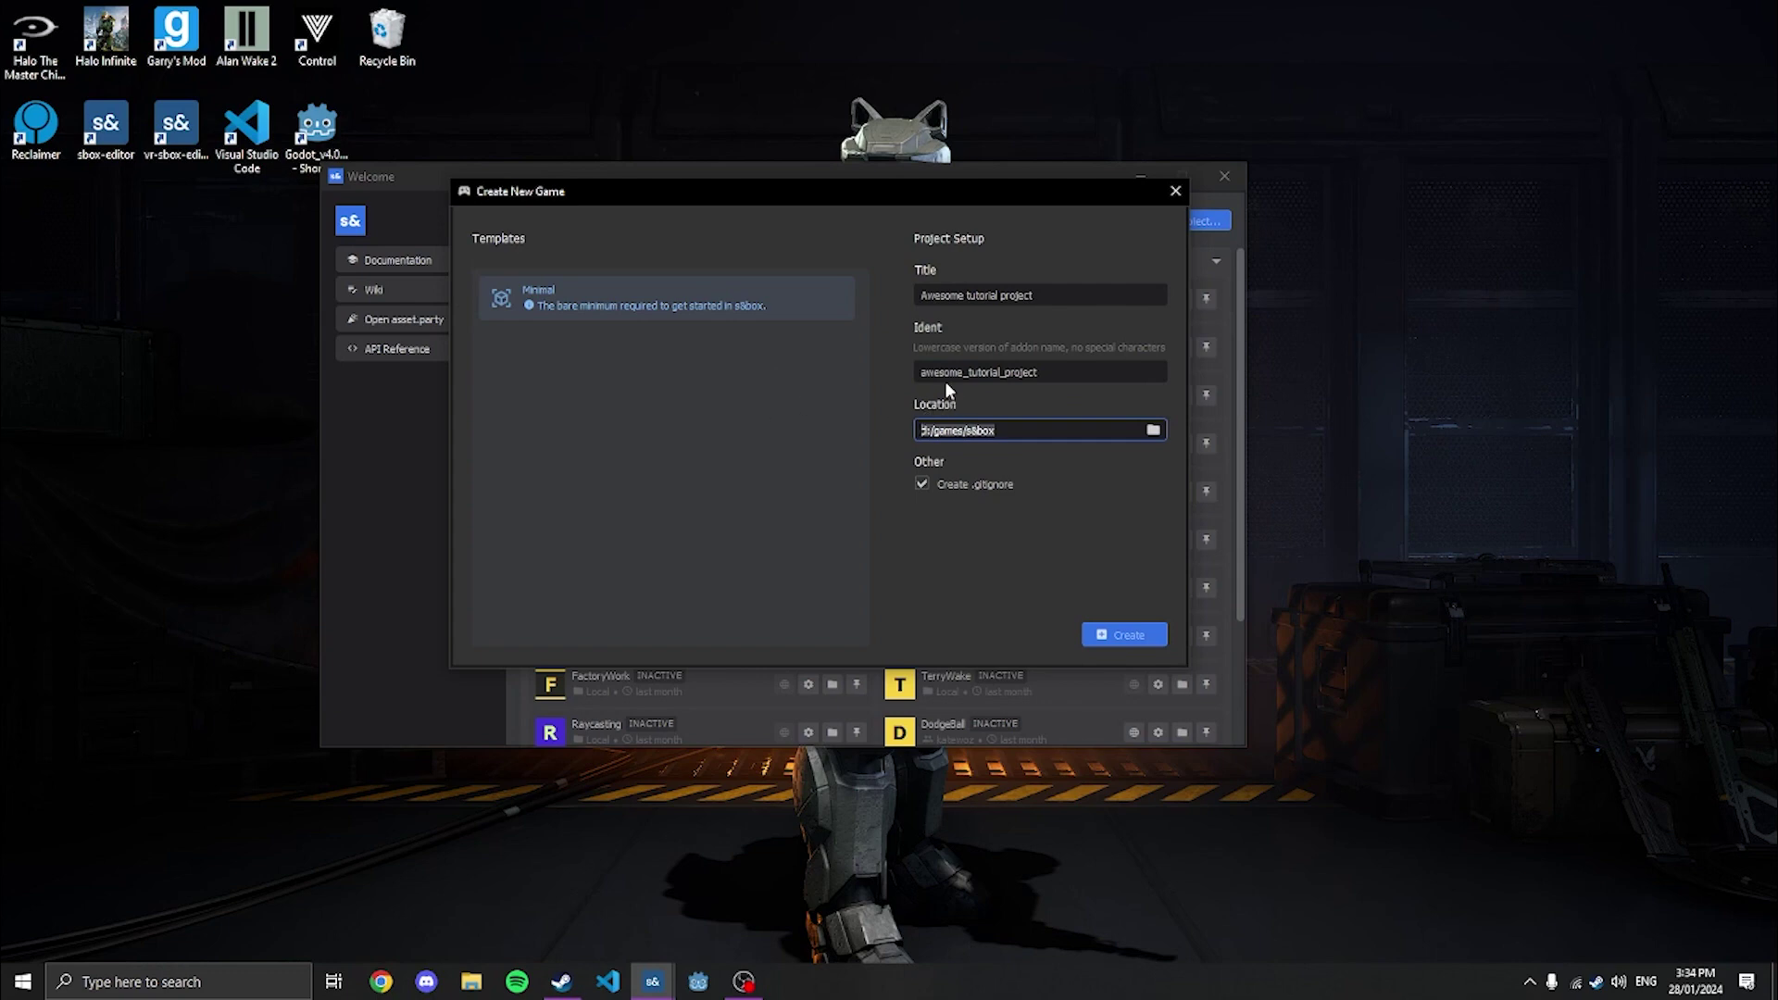
pyautogui.click(1116, 636)
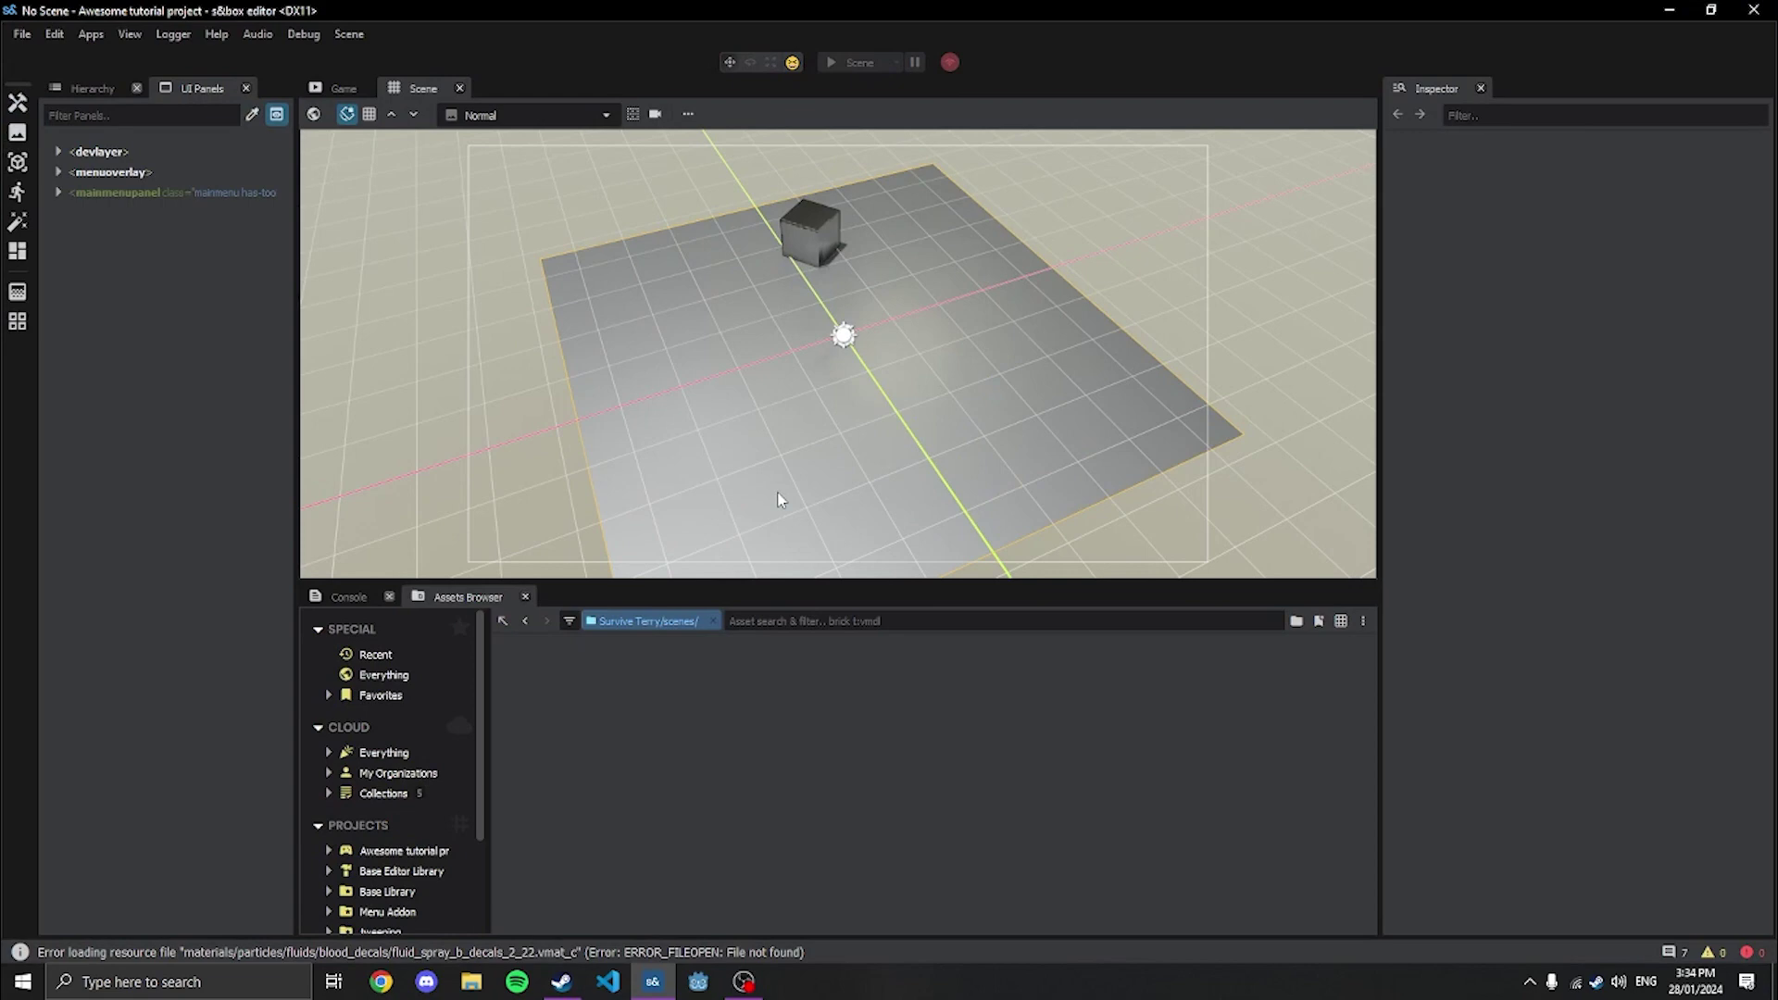
# Reset the editor layout to its default, then enlarge the scene viewport and the hierarchy area
pyautogui.moveTo(712, 585); pyautogui.dragTo(712, 714)
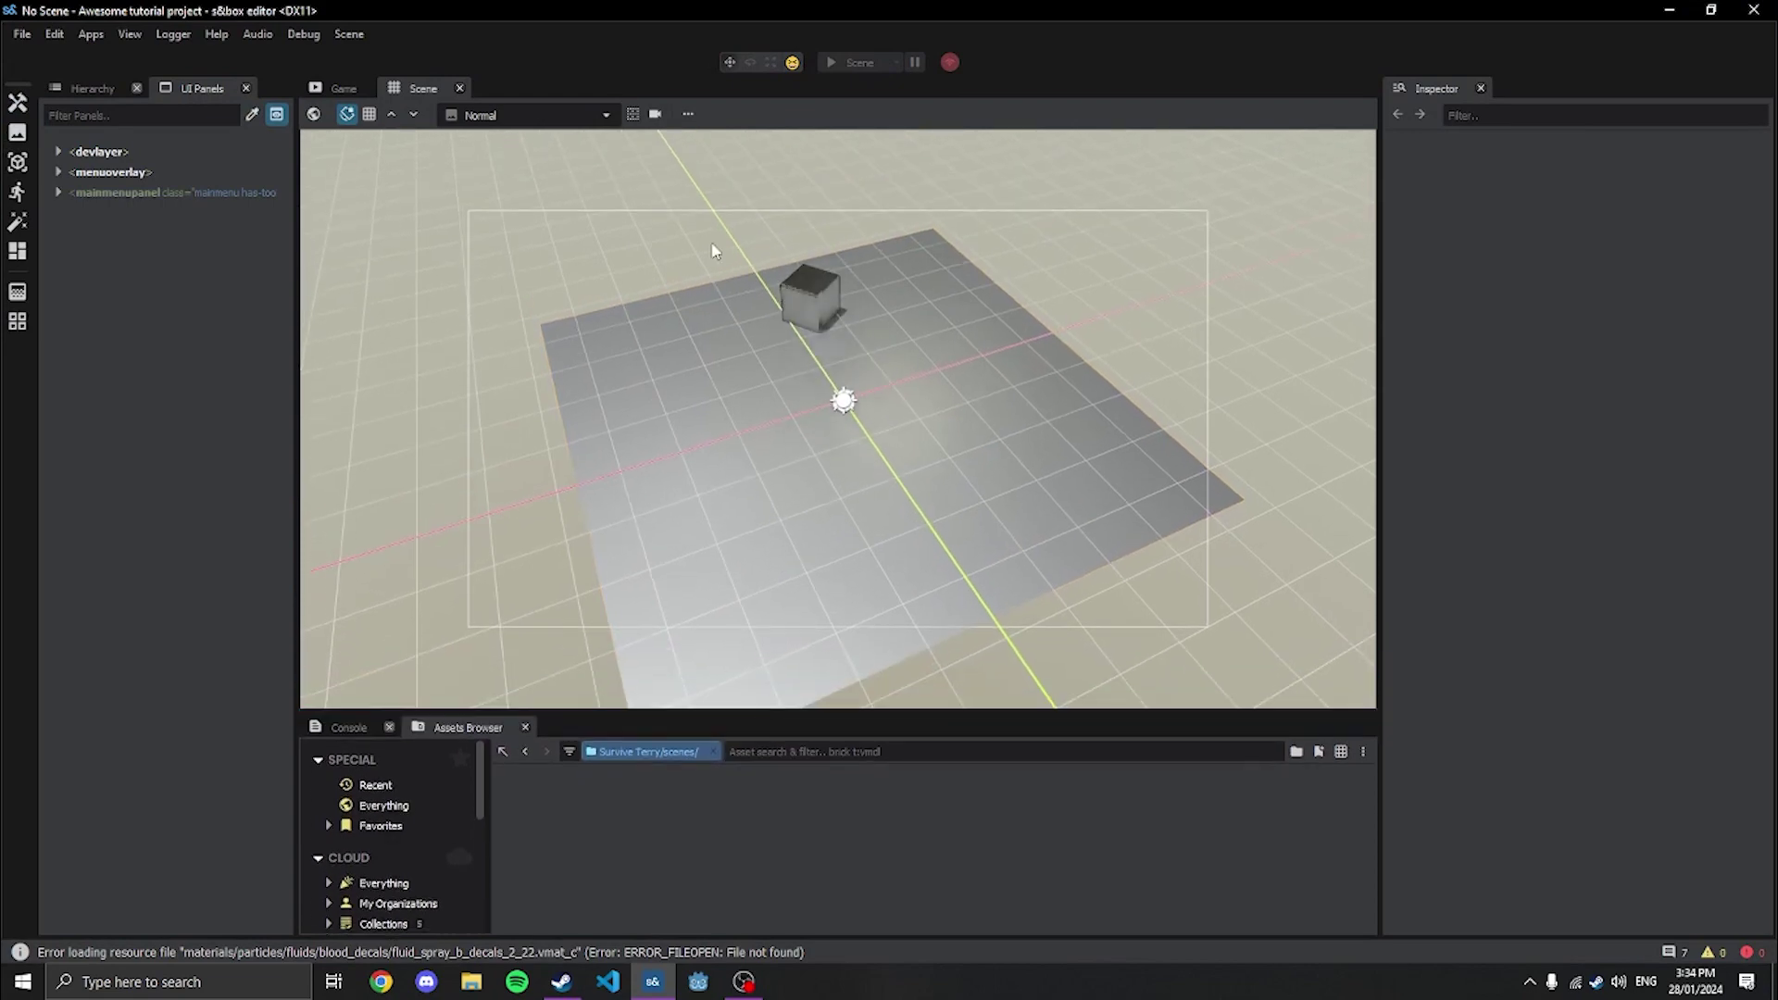
pyautogui.click(129, 34)
pyautogui.click(215, 131)
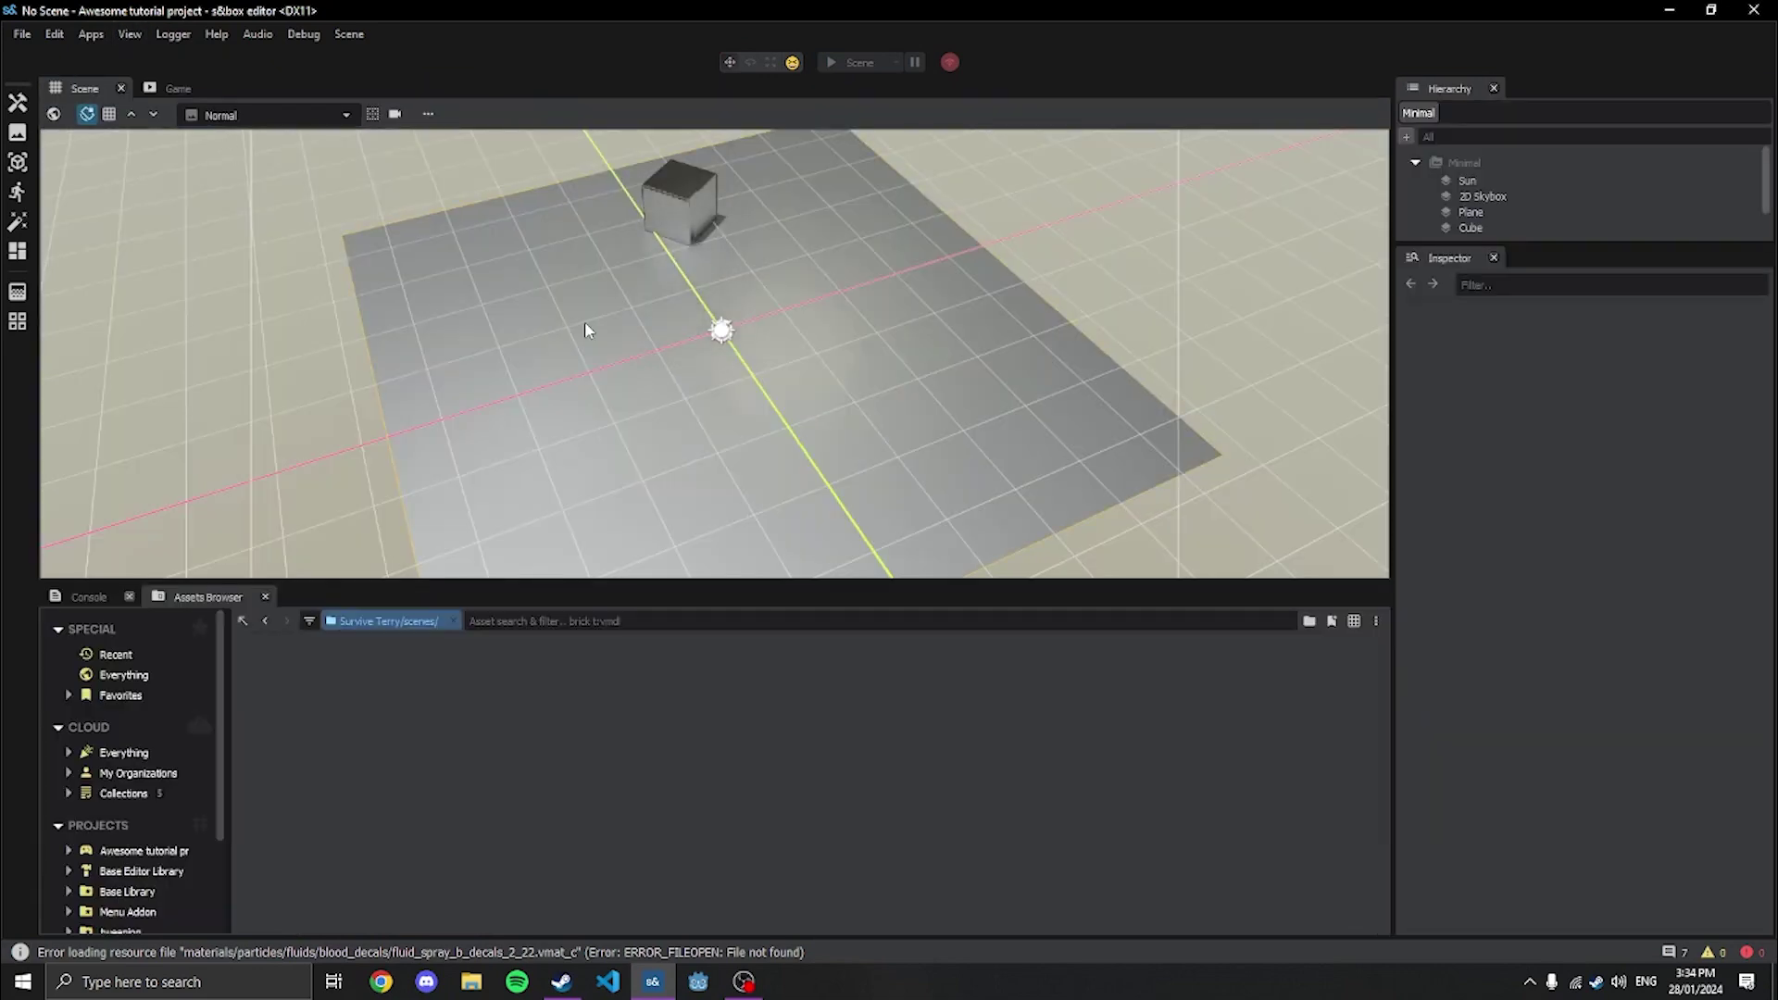
pyautogui.moveTo(808, 574); pyautogui.dragTo(808, 702)
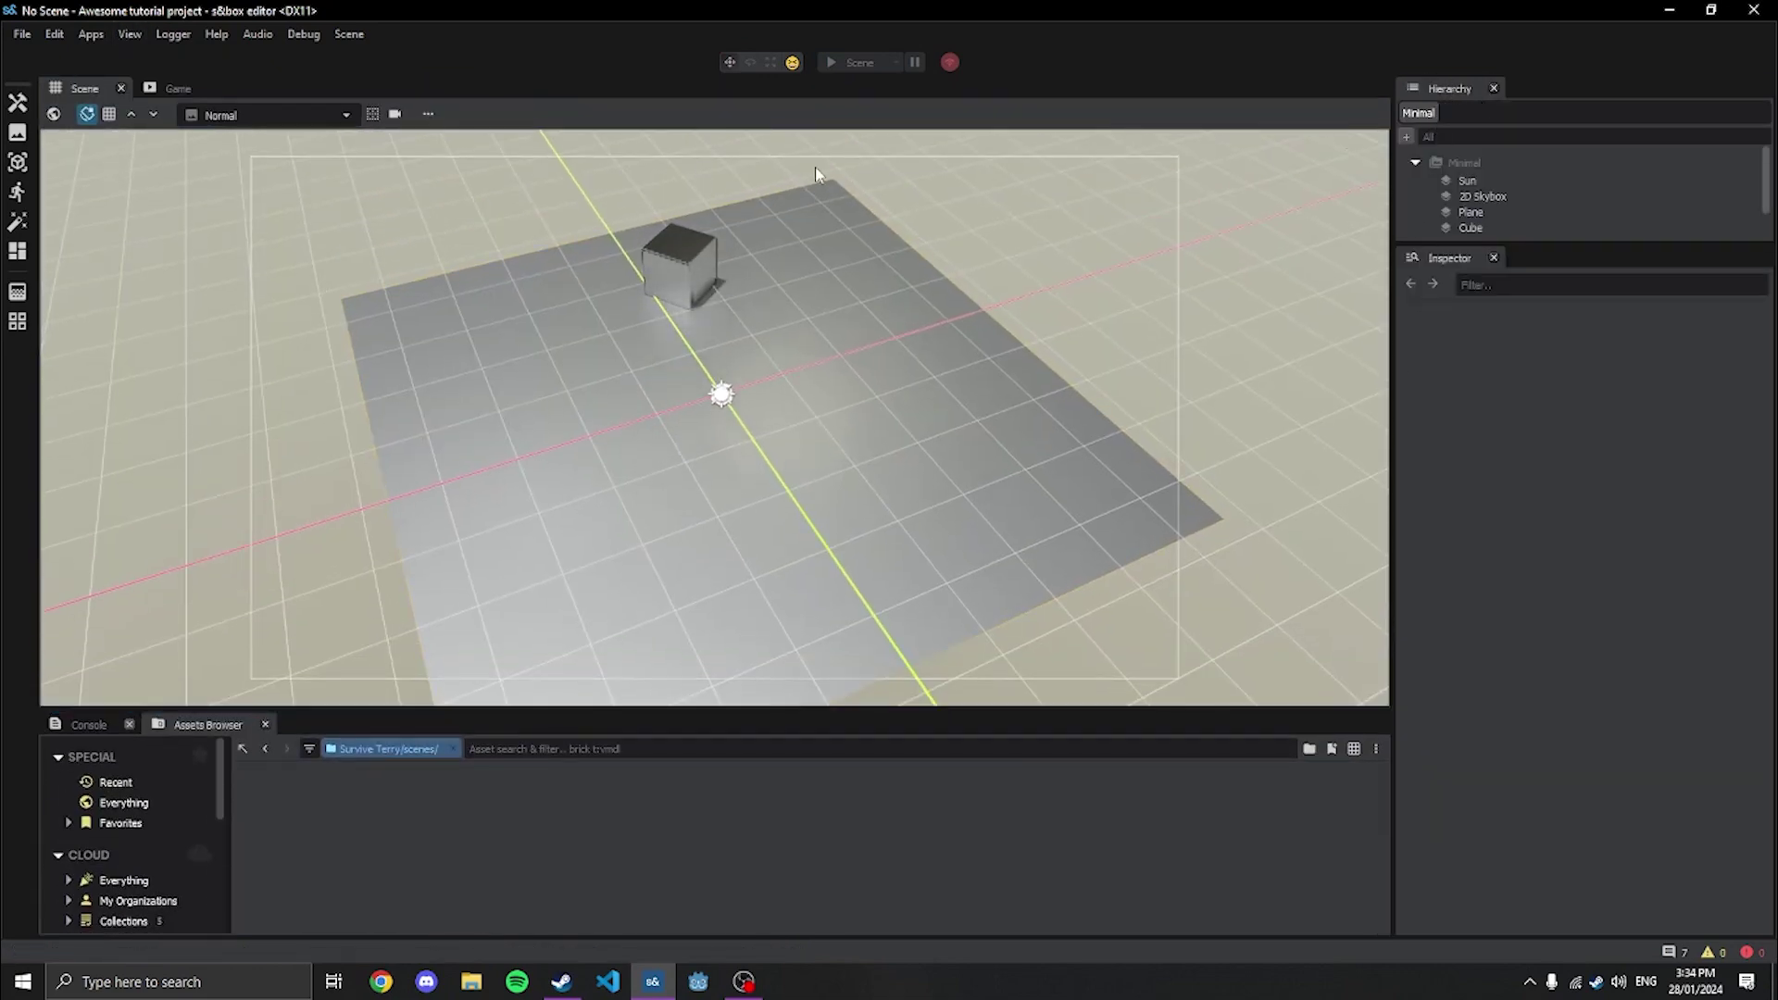
pyautogui.click(130, 34)
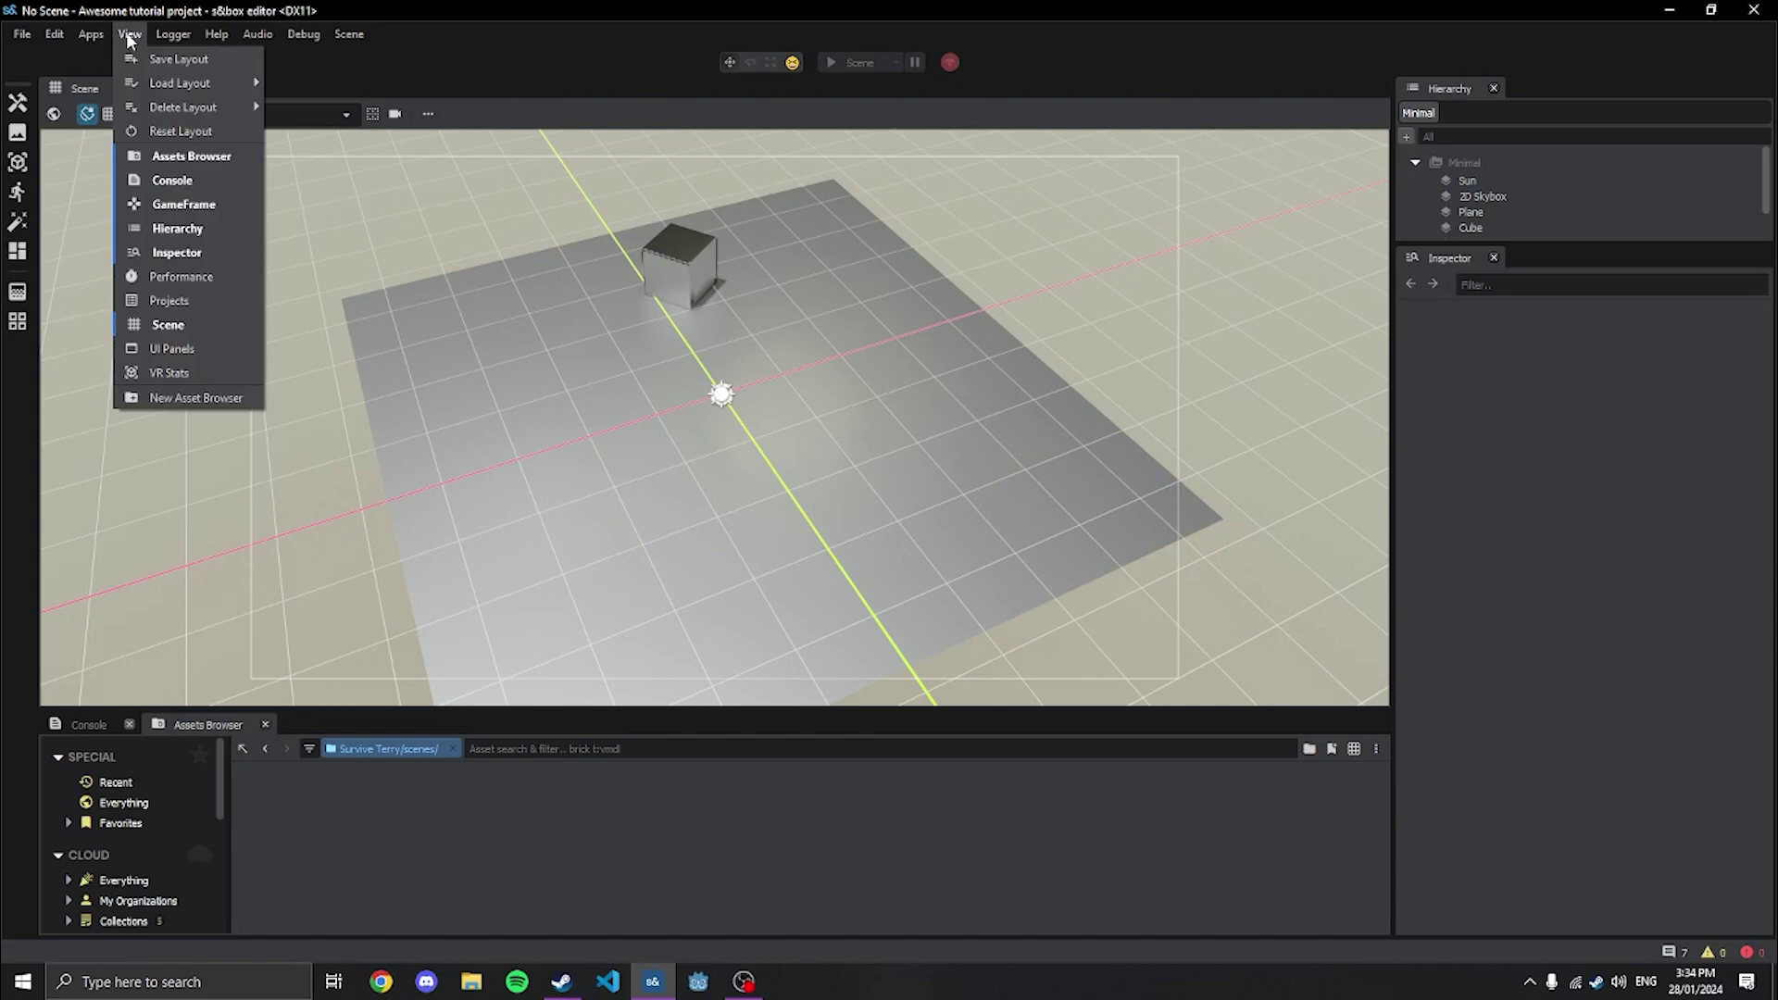
pyautogui.moveTo(174, 35)
pyautogui.click(1558, 240)
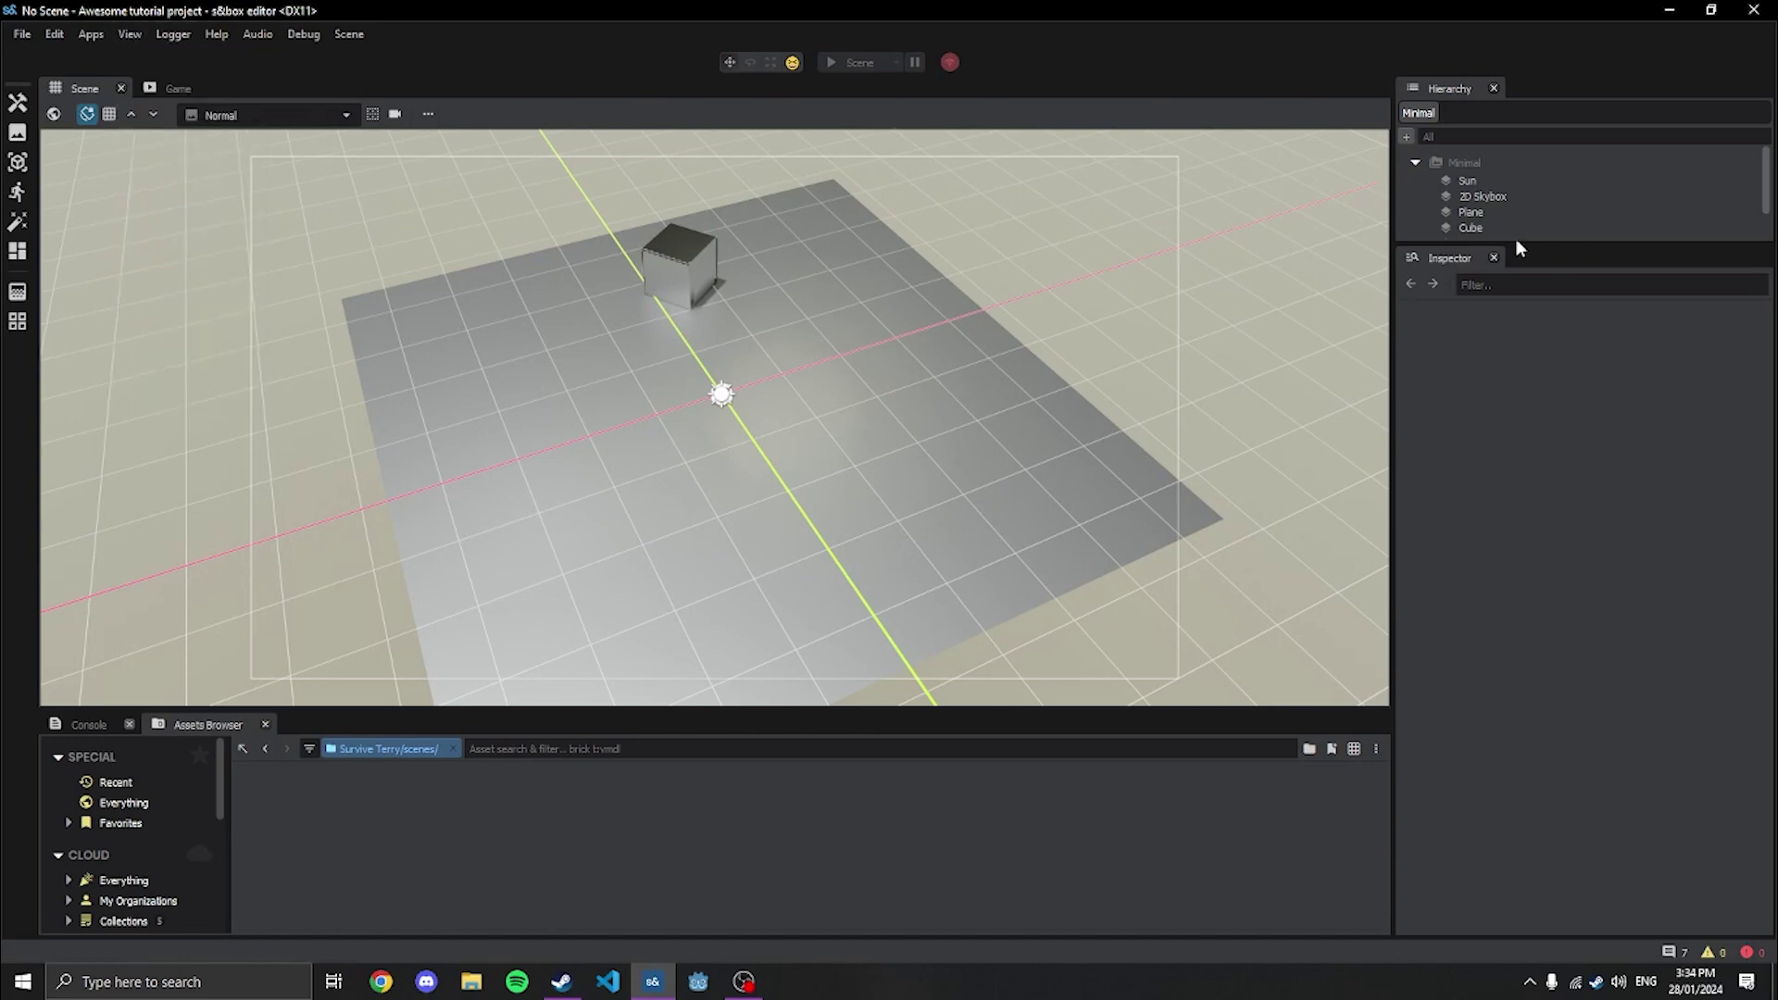
pyautogui.moveTo(1461, 241); pyautogui.dragTo(1502, 521)
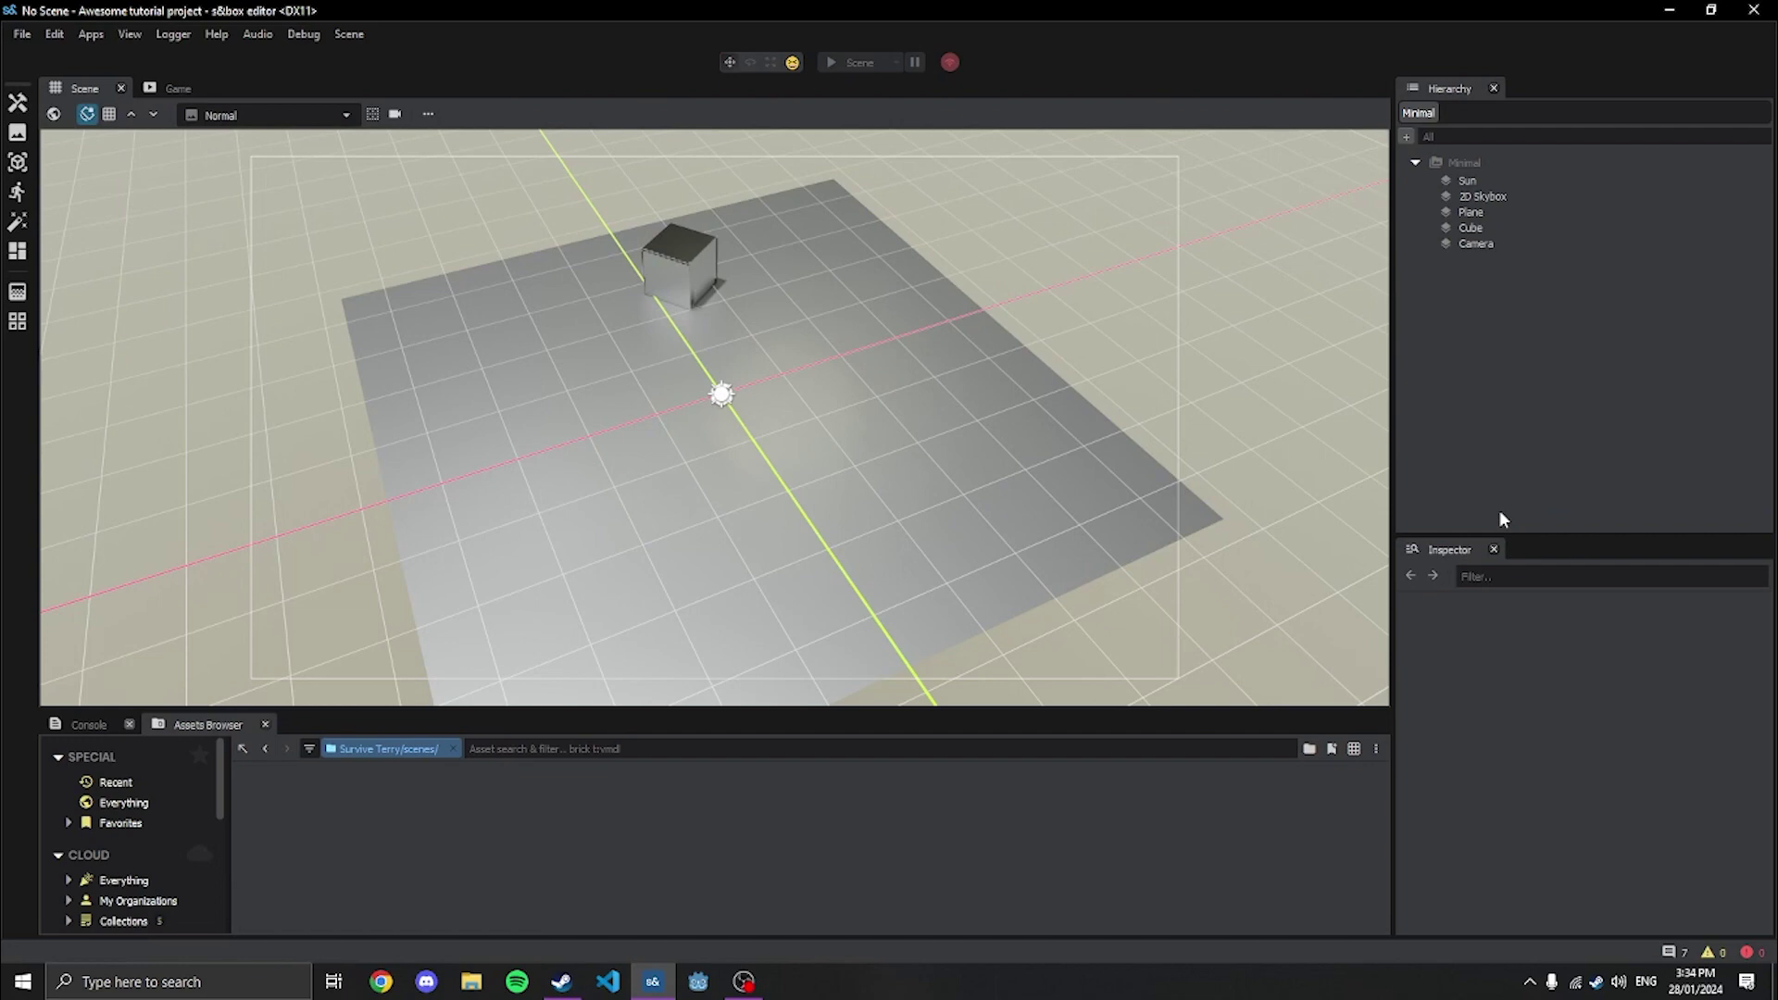
# Go through the scene's objects in the hierarchy and examine the Plane's transform and Model Renderer properties
pyautogui.moveTo(455, 348)
pyautogui.mouseDown(button='right')
pyautogui.moveTo(380, 274)
pyautogui.moveTo(455, 349)
pyautogui.mouseUp(button='right')
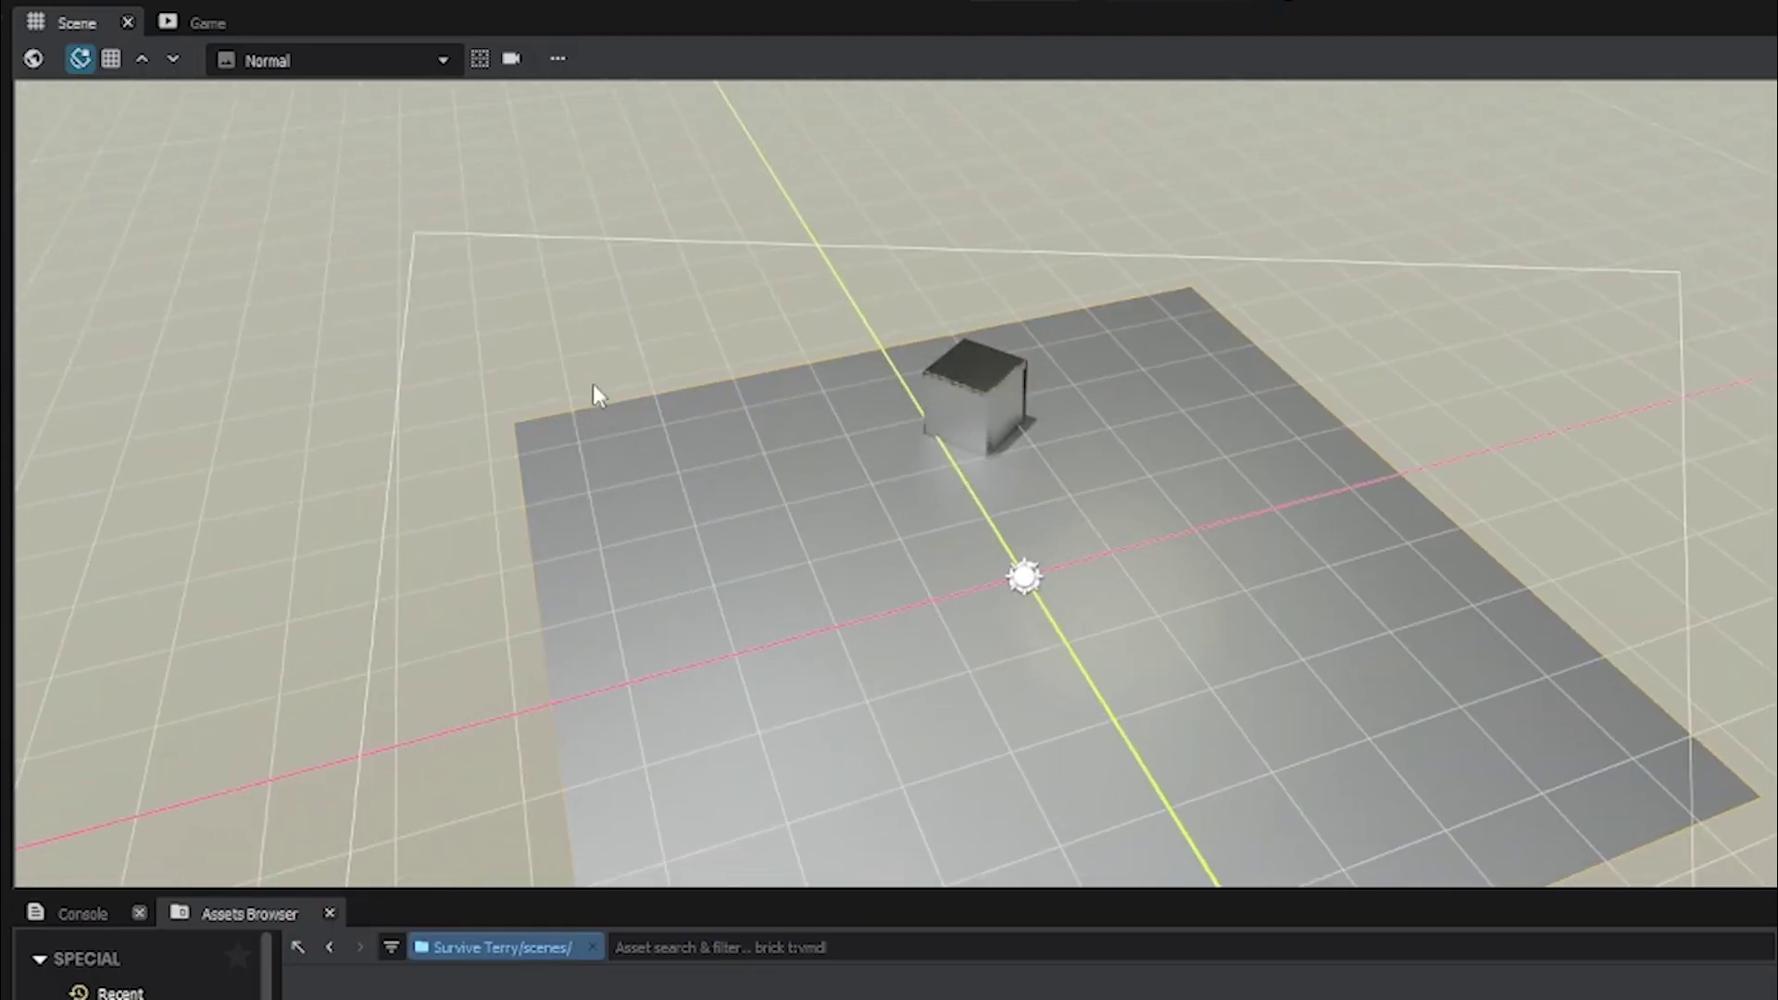
pyautogui.click(1005, 412)
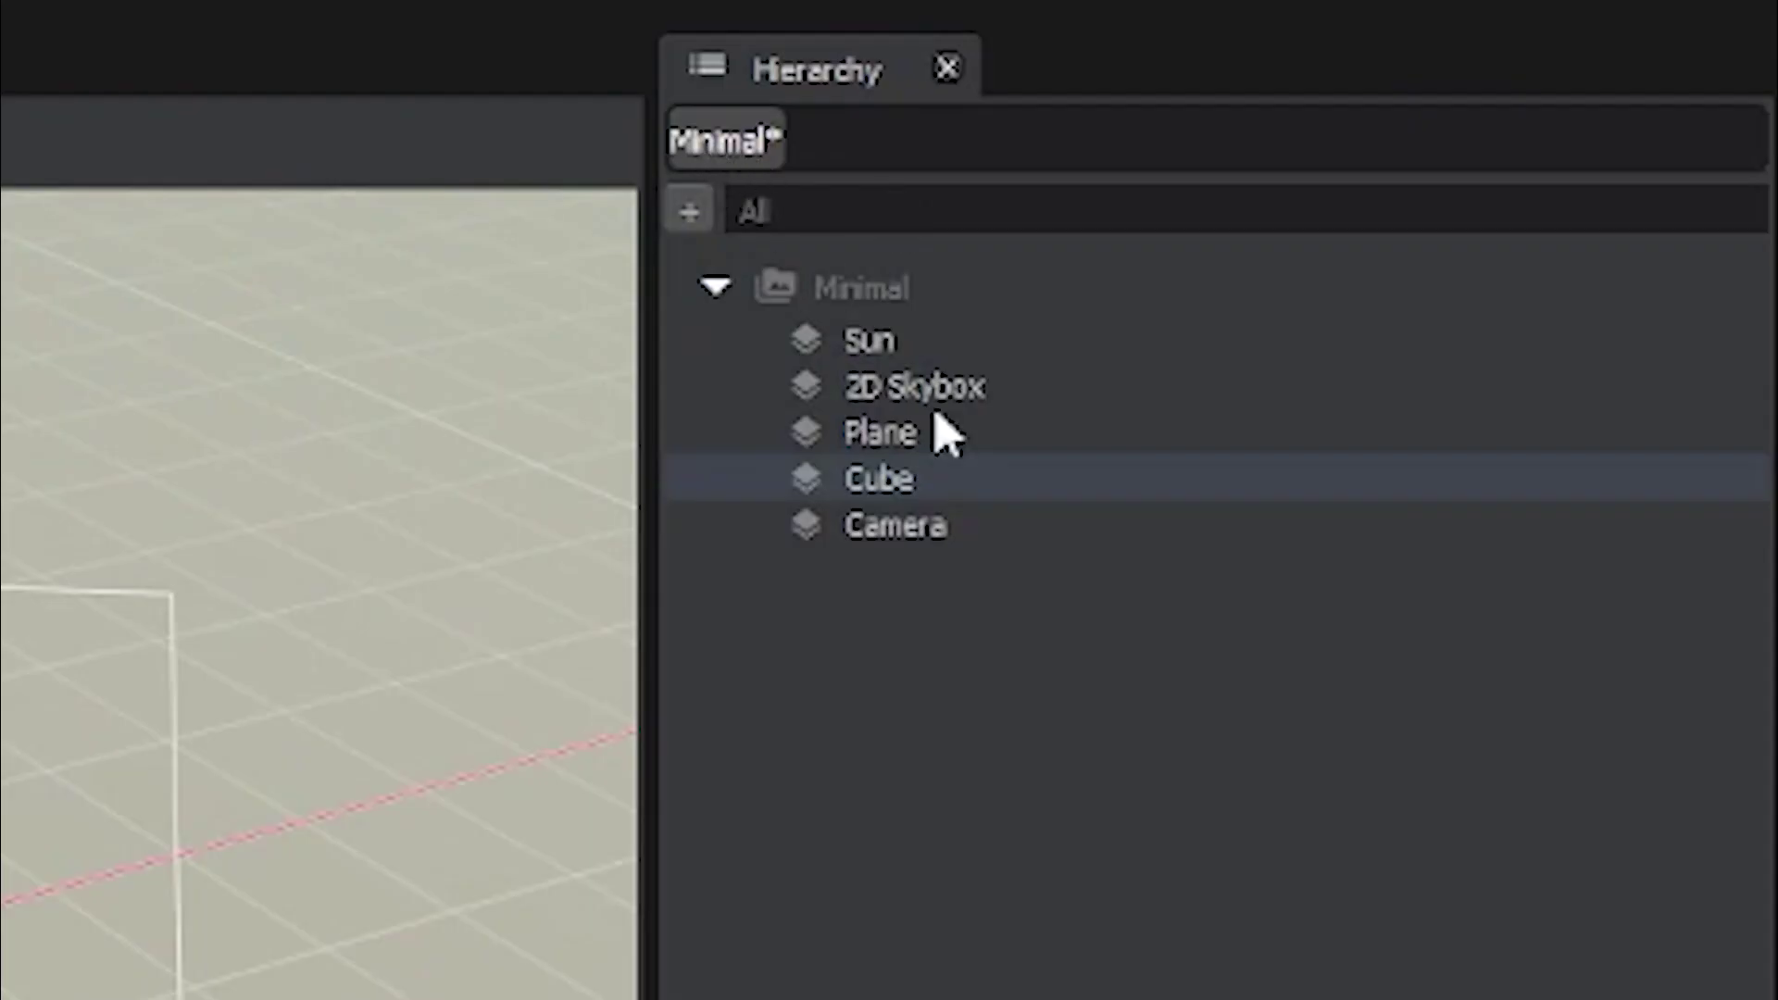
pyautogui.click(1494, 195)
pyautogui.click(1486, 209)
pyautogui.click(1498, 243)
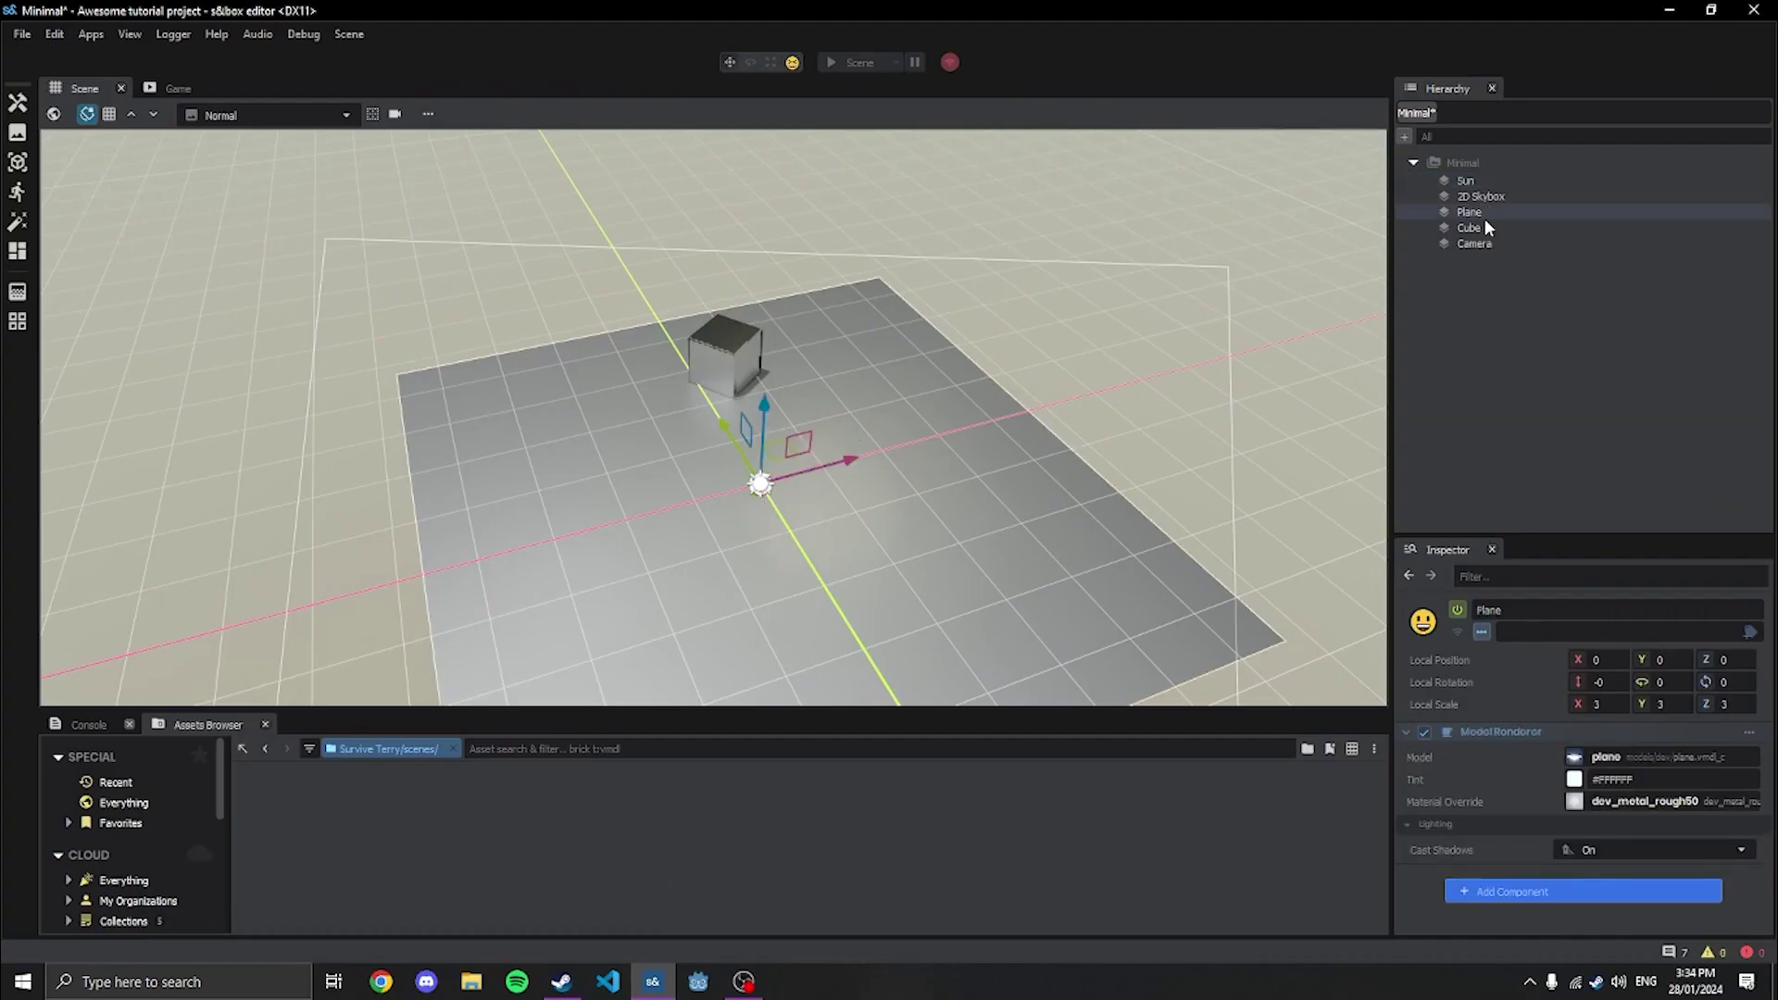
pyautogui.click(1478, 213)
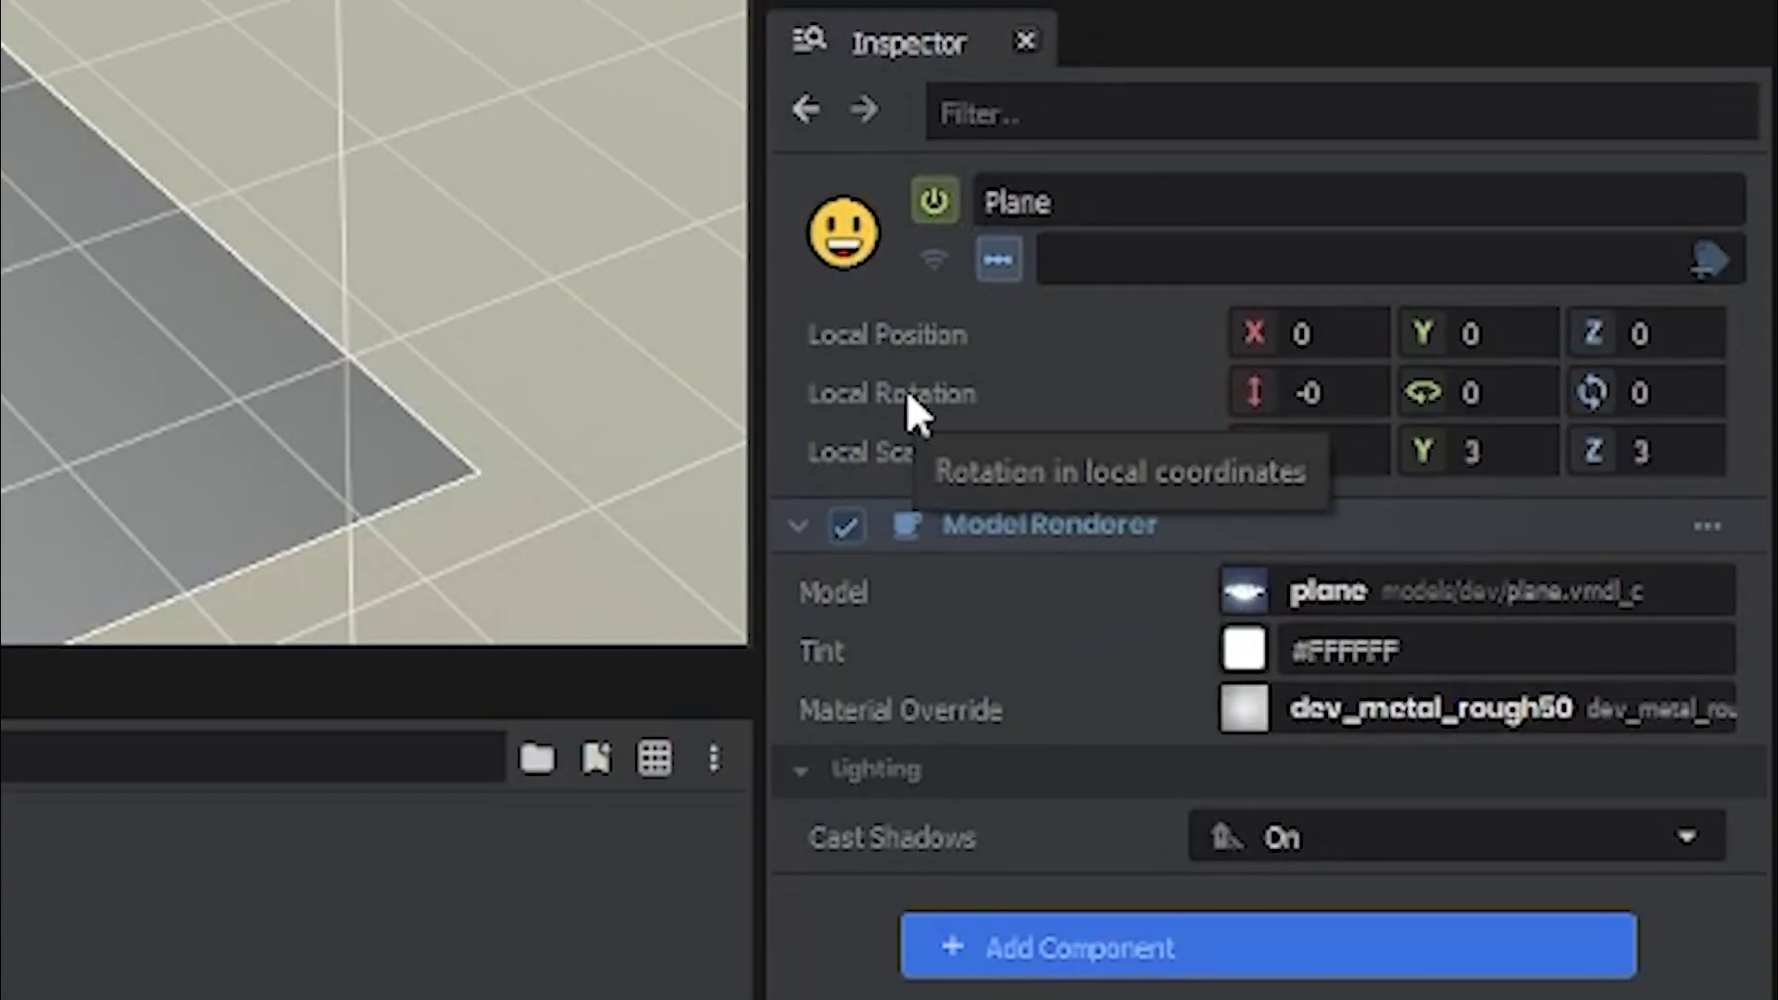
pyautogui.moveTo(1082, 259)
pyautogui.mouseDown(button='right')
pyautogui.moveTo(1065, 262)
pyautogui.moveTo(1082, 260)
pyautogui.mouseUp(button='right')
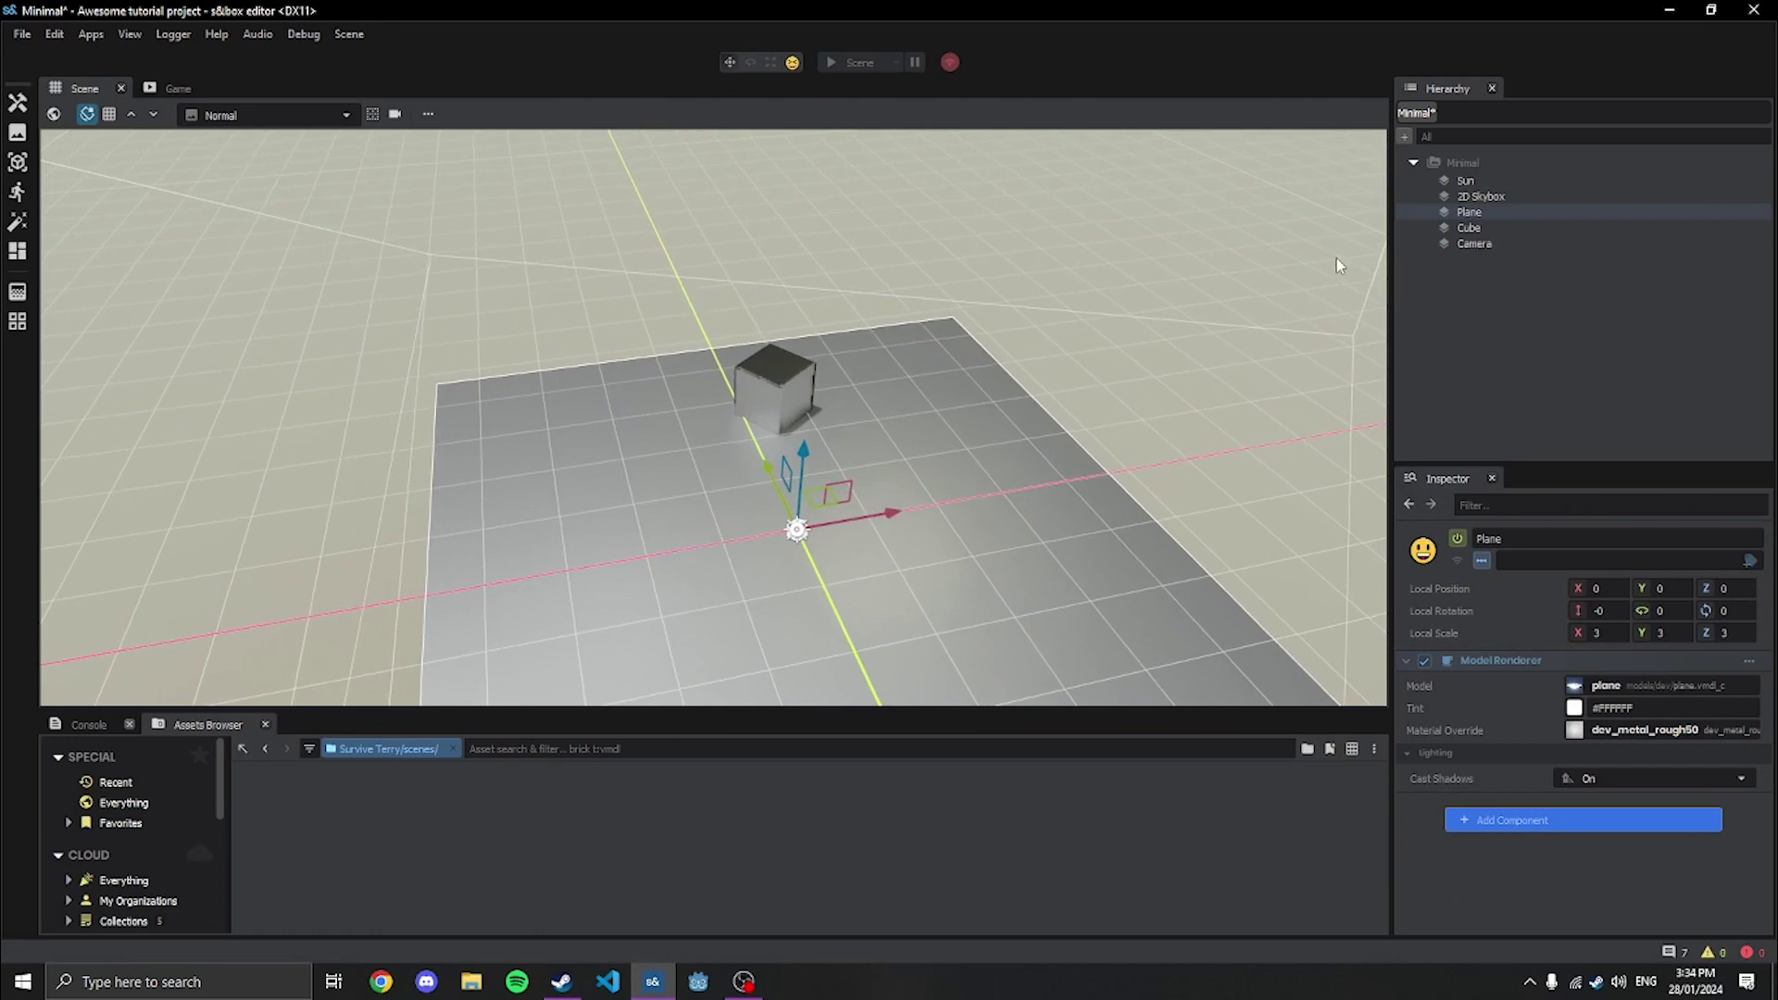
# Select the cube in the viewport to examine its components, and save the Minimal scene
pyautogui.click(768, 385)
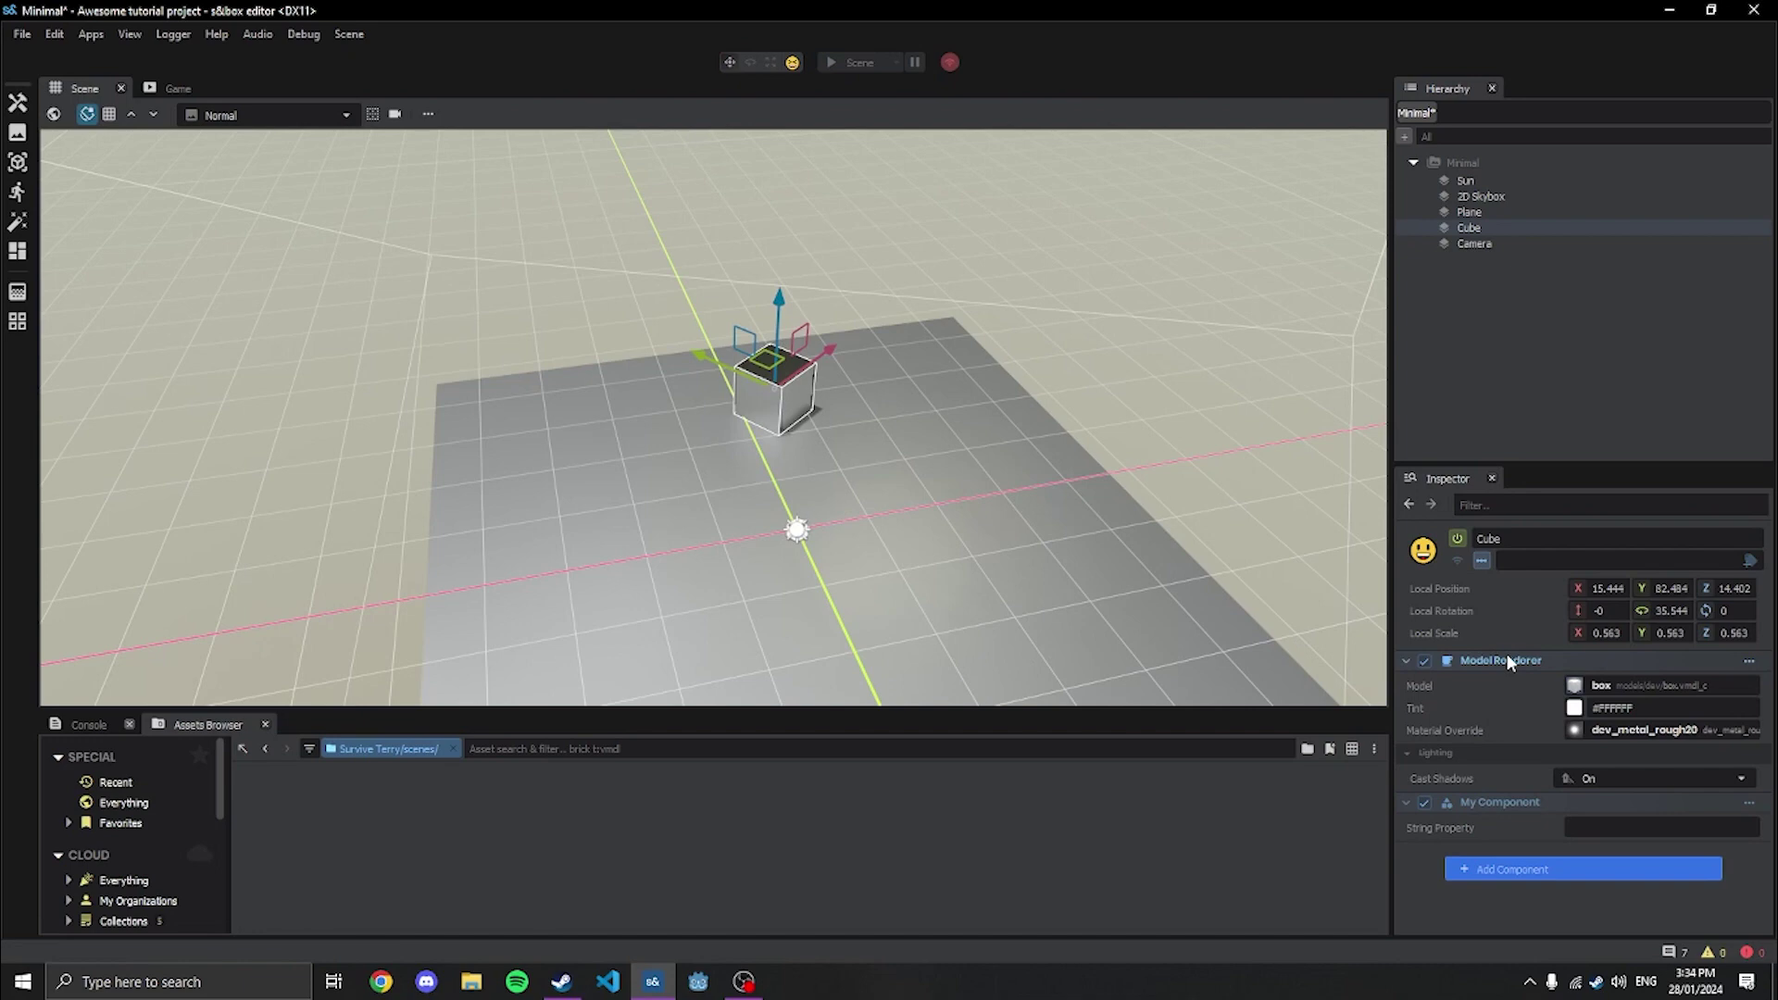
pyautogui.press('w')
pyautogui.moveTo(806, 417)
pyautogui.mouseDown(button='right')
pyautogui.moveTo(732, 407)
pyautogui.moveTo(825, 445)
pyautogui.mouseUp(button='right')
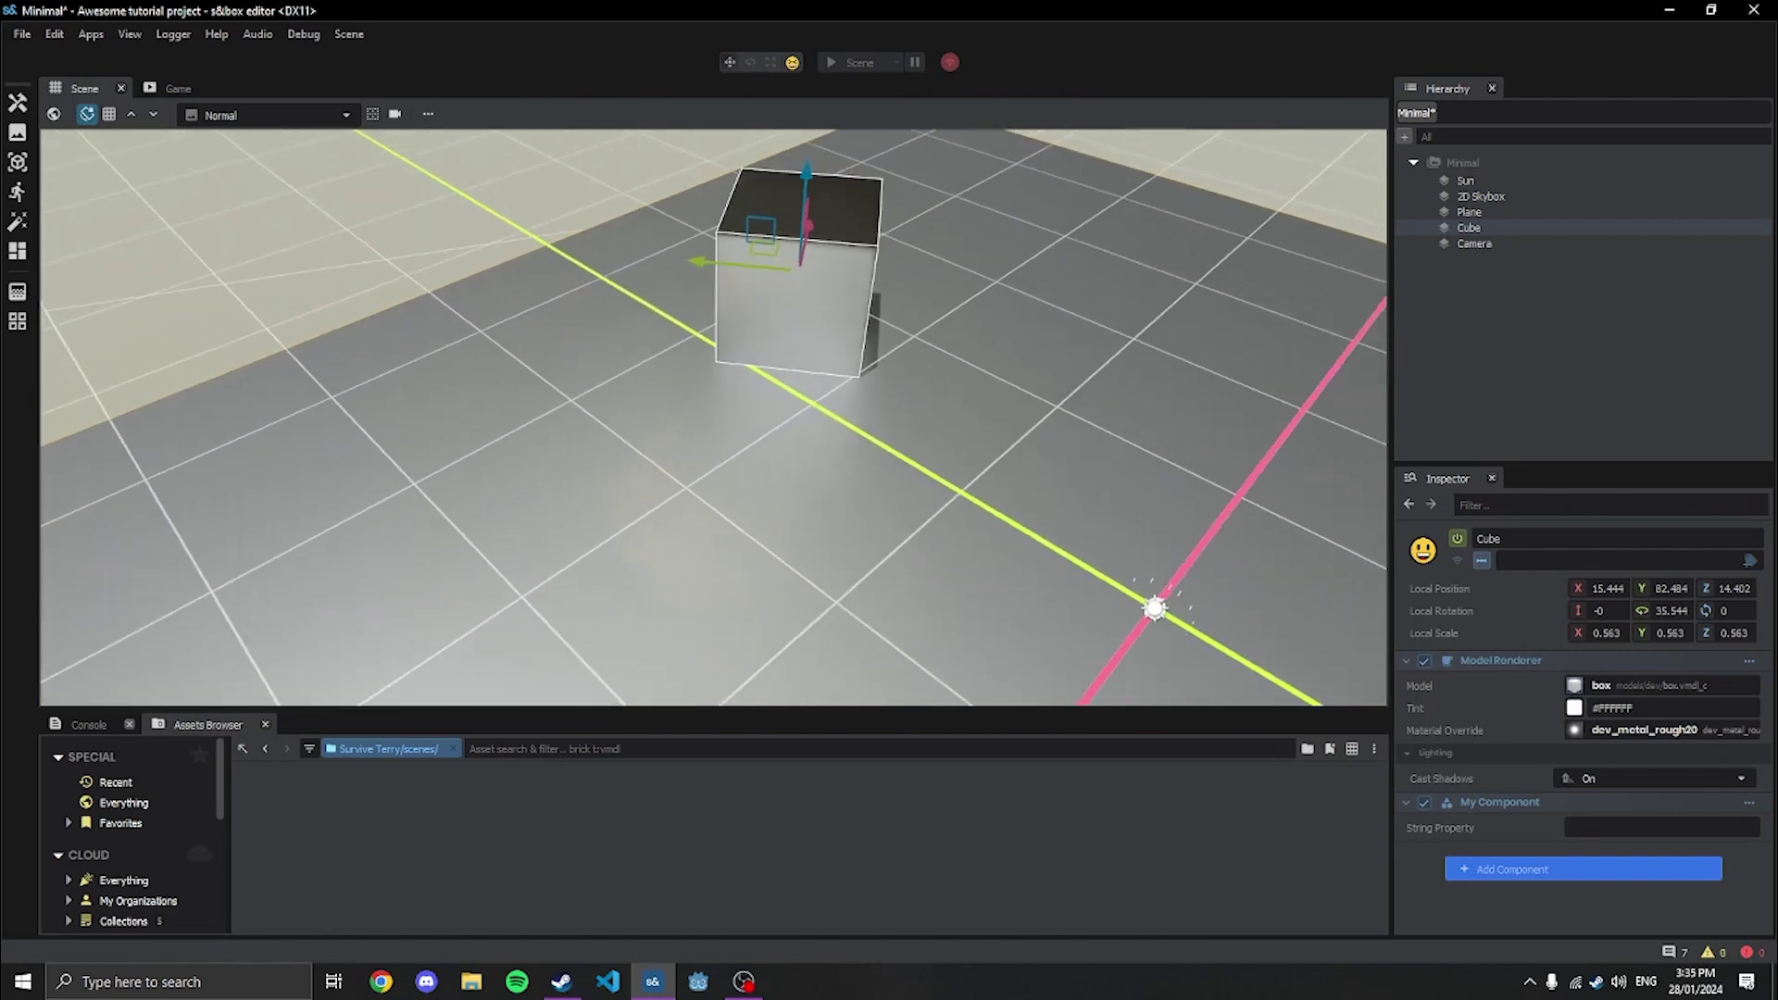
pyautogui.moveTo(639, 482); pyautogui.dragTo(663, 429, button='right')
pyautogui.press('s')
pyautogui.hotkey('ctrl', 's')
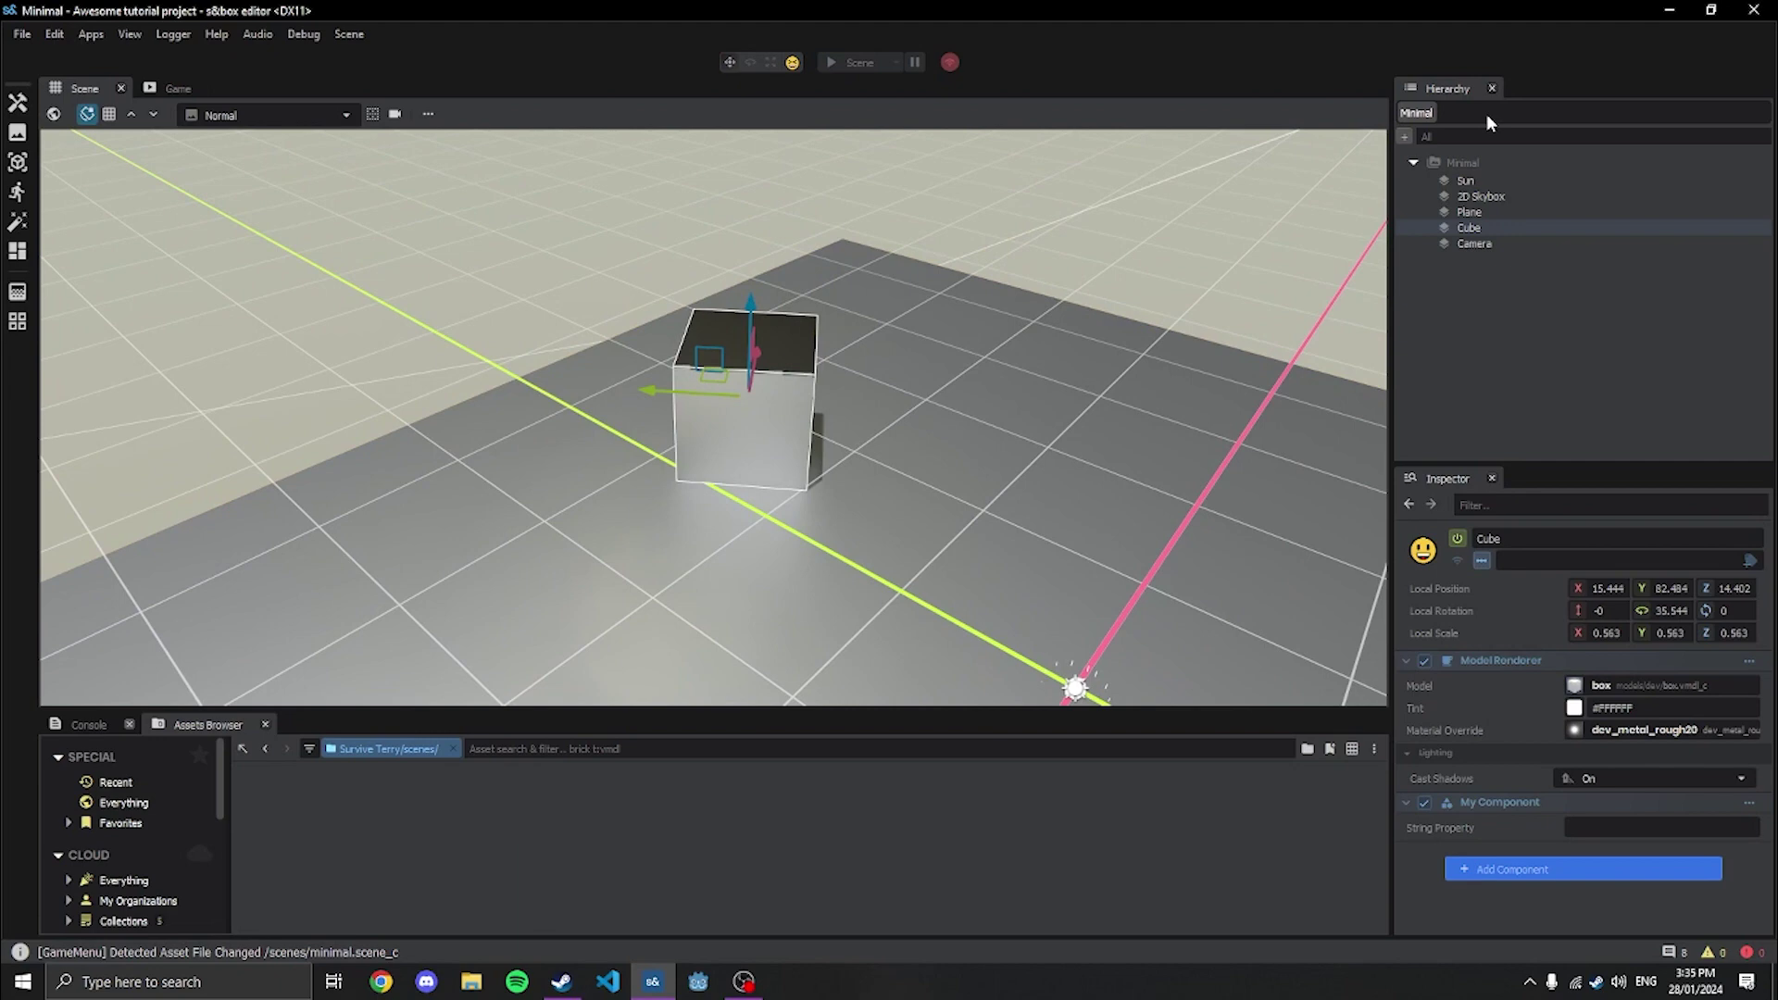
# Move the cube across the plane to local position X 32, Y 96 and save the scene
pyautogui.moveTo(902, 431)
pyautogui.mouseDown(button='right')
pyautogui.moveTo(871, 436)
pyautogui.moveTo(914, 472)
pyautogui.moveTo(871, 435)
pyautogui.mouseUp(button='right')
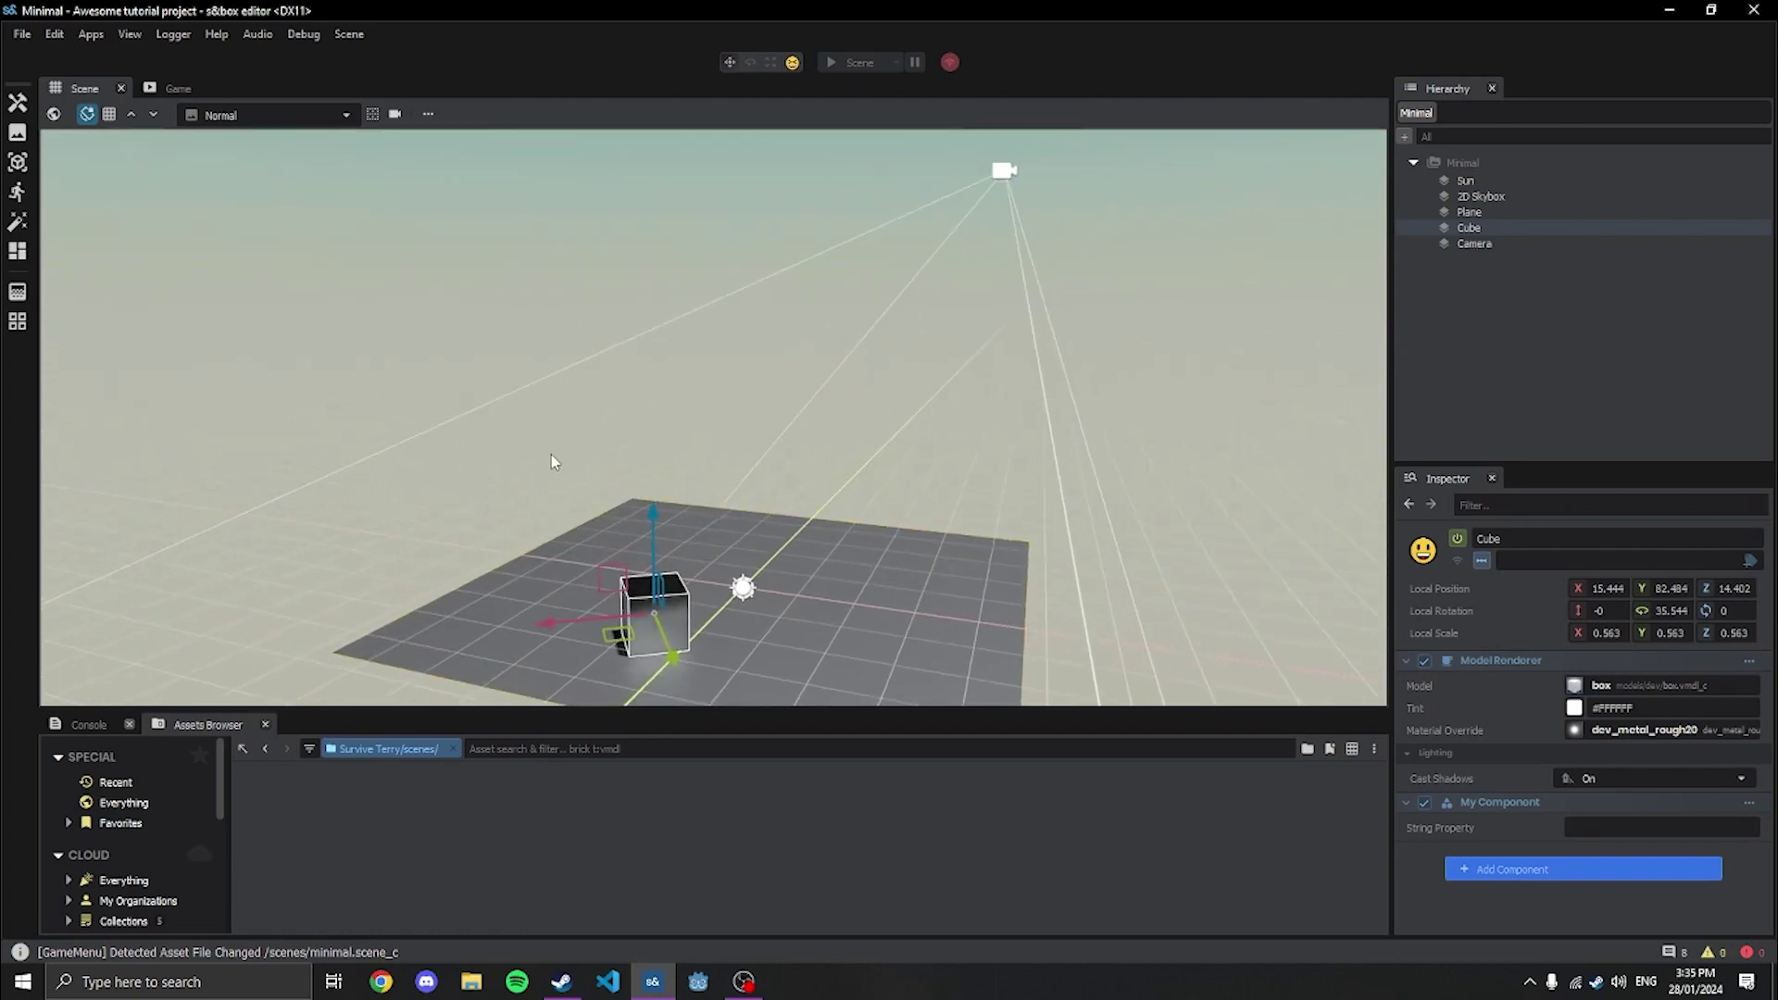
pyautogui.moveTo(599, 448); pyautogui.dragTo(598, 448, button='right')
pyautogui.moveTo(713, 415); pyautogui.dragTo(713, 415, button='right')
pyautogui.press('w')
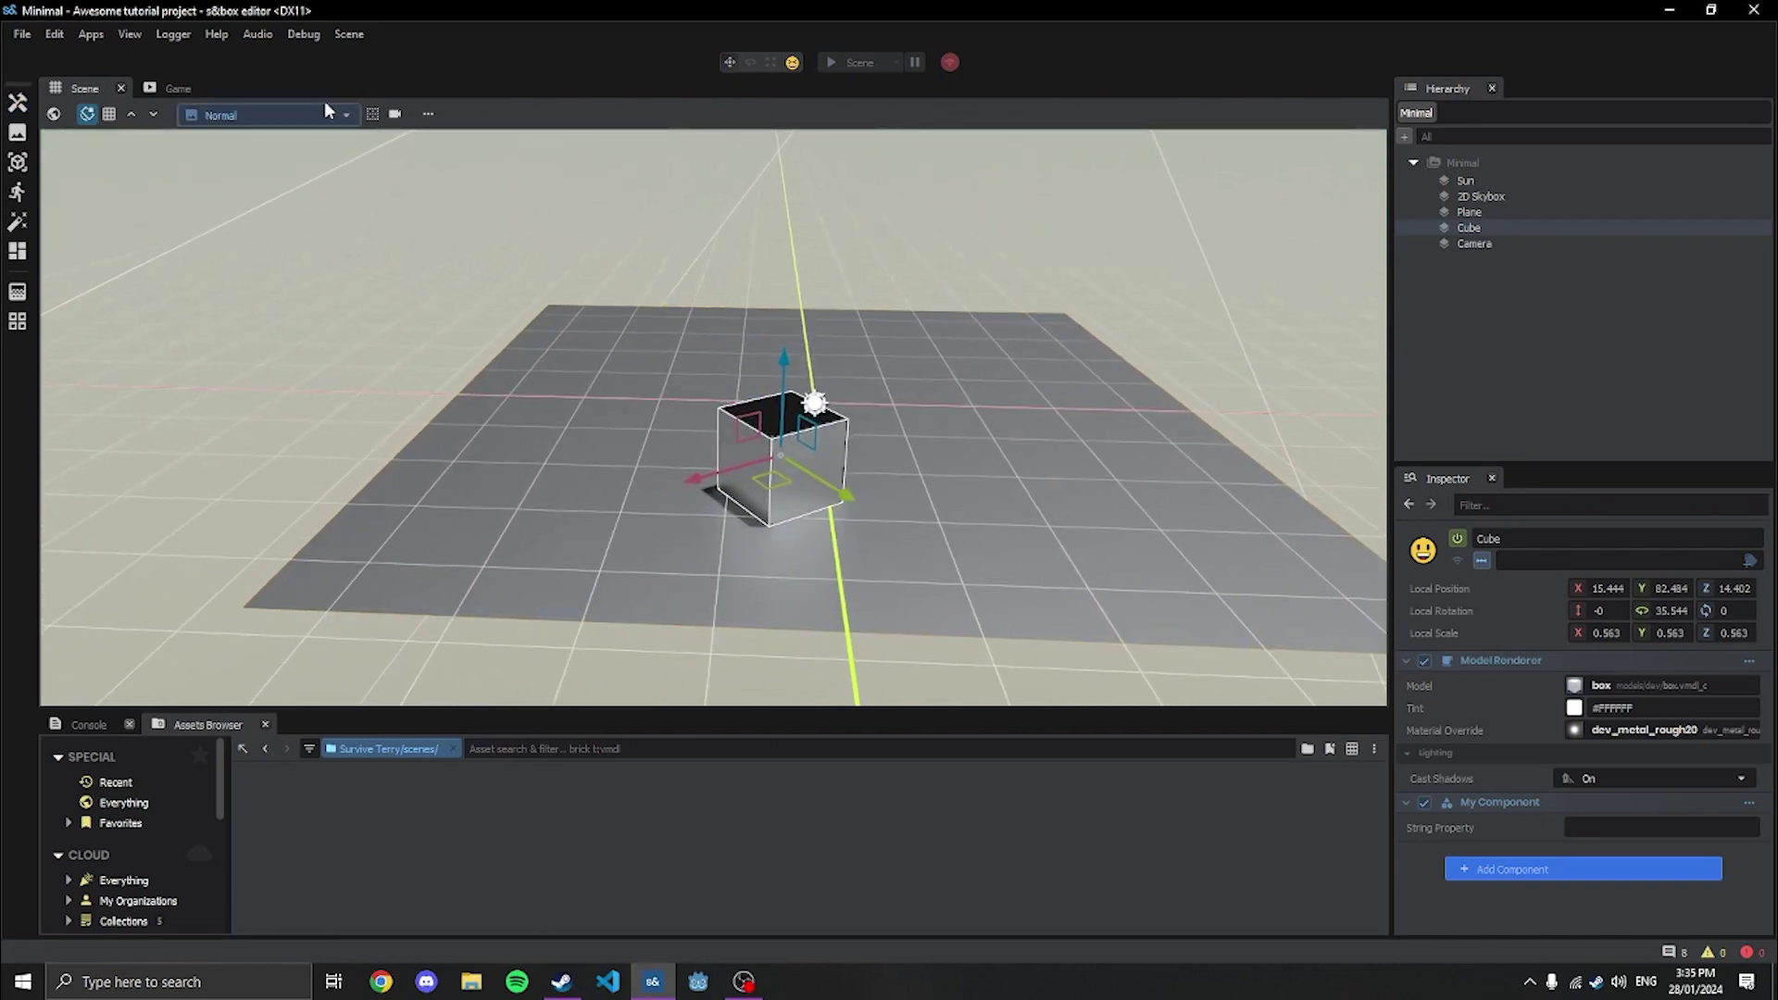
pyautogui.click(748, 66)
pyautogui.click(732, 65)
pyautogui.moveTo(788, 497); pyautogui.dragTo(725, 476)
pyautogui.click(1007, 401)
pyautogui.click(765, 433)
pyautogui.hotkey('ctrl', 's')
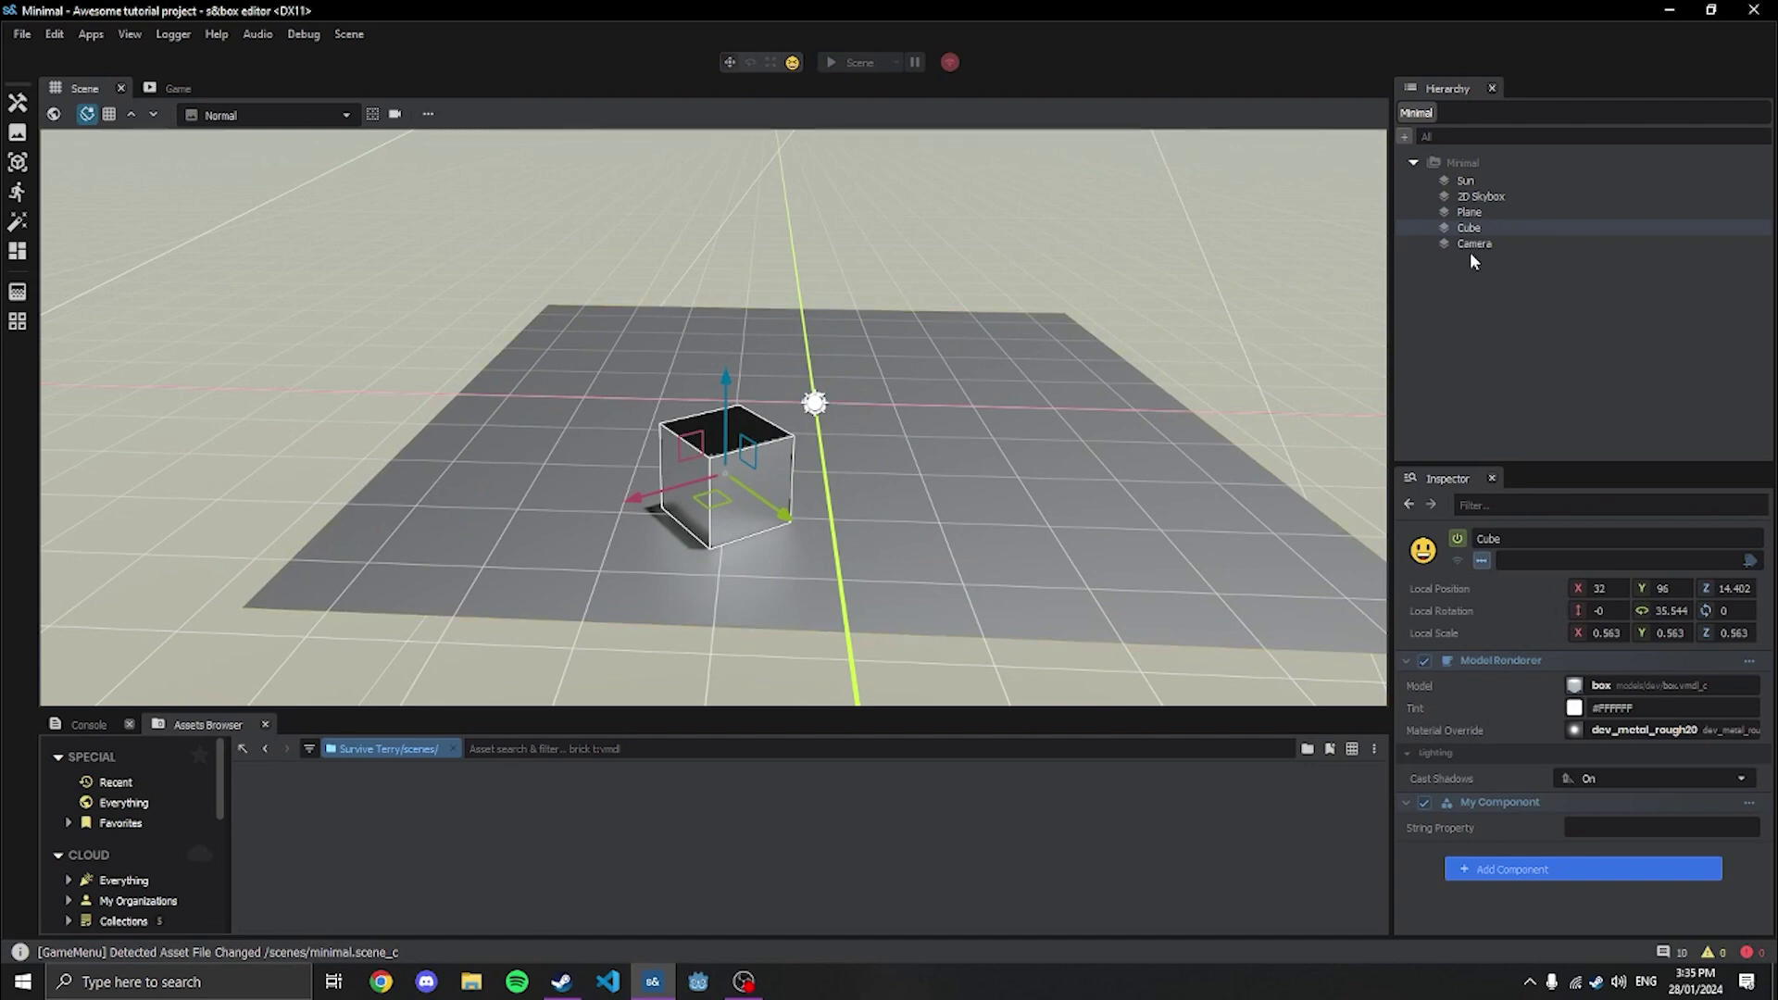
# Focus on the Camera object and enlarge the inspector to examine its properties
pyautogui.doubleClick(1472, 244)
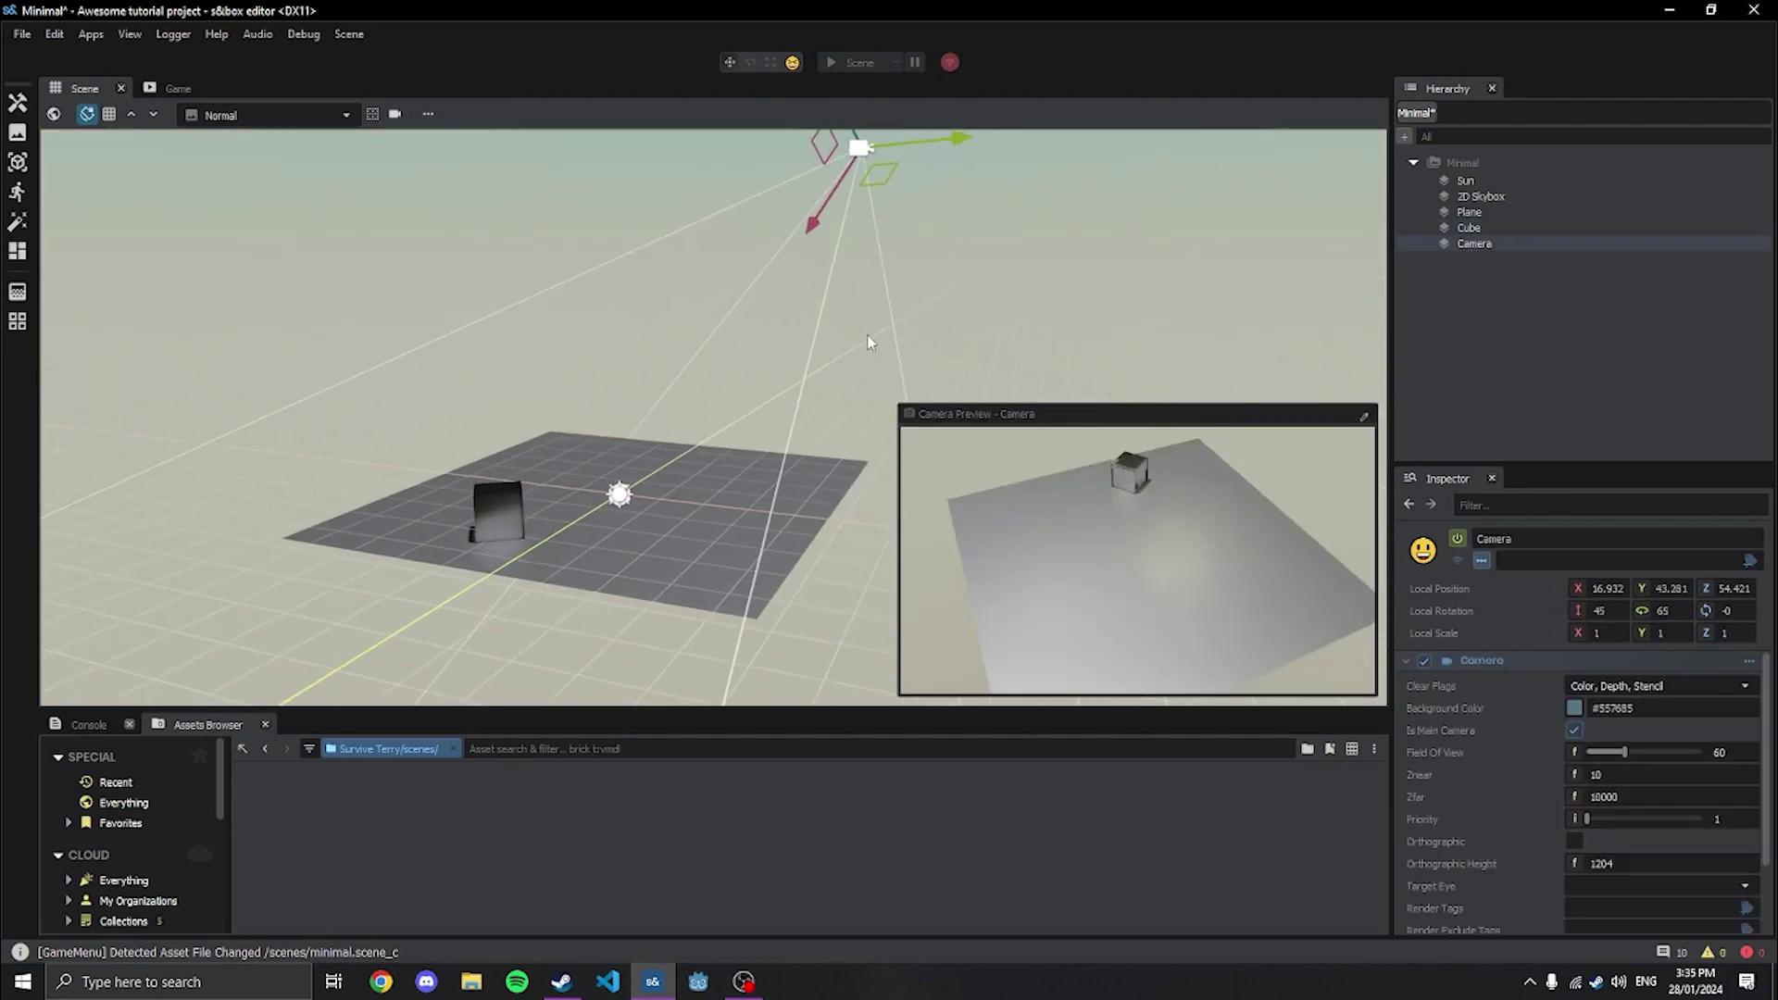
pyautogui.scroll(-2, 1445, 658)
pyautogui.scroll(2, 1444, 653)
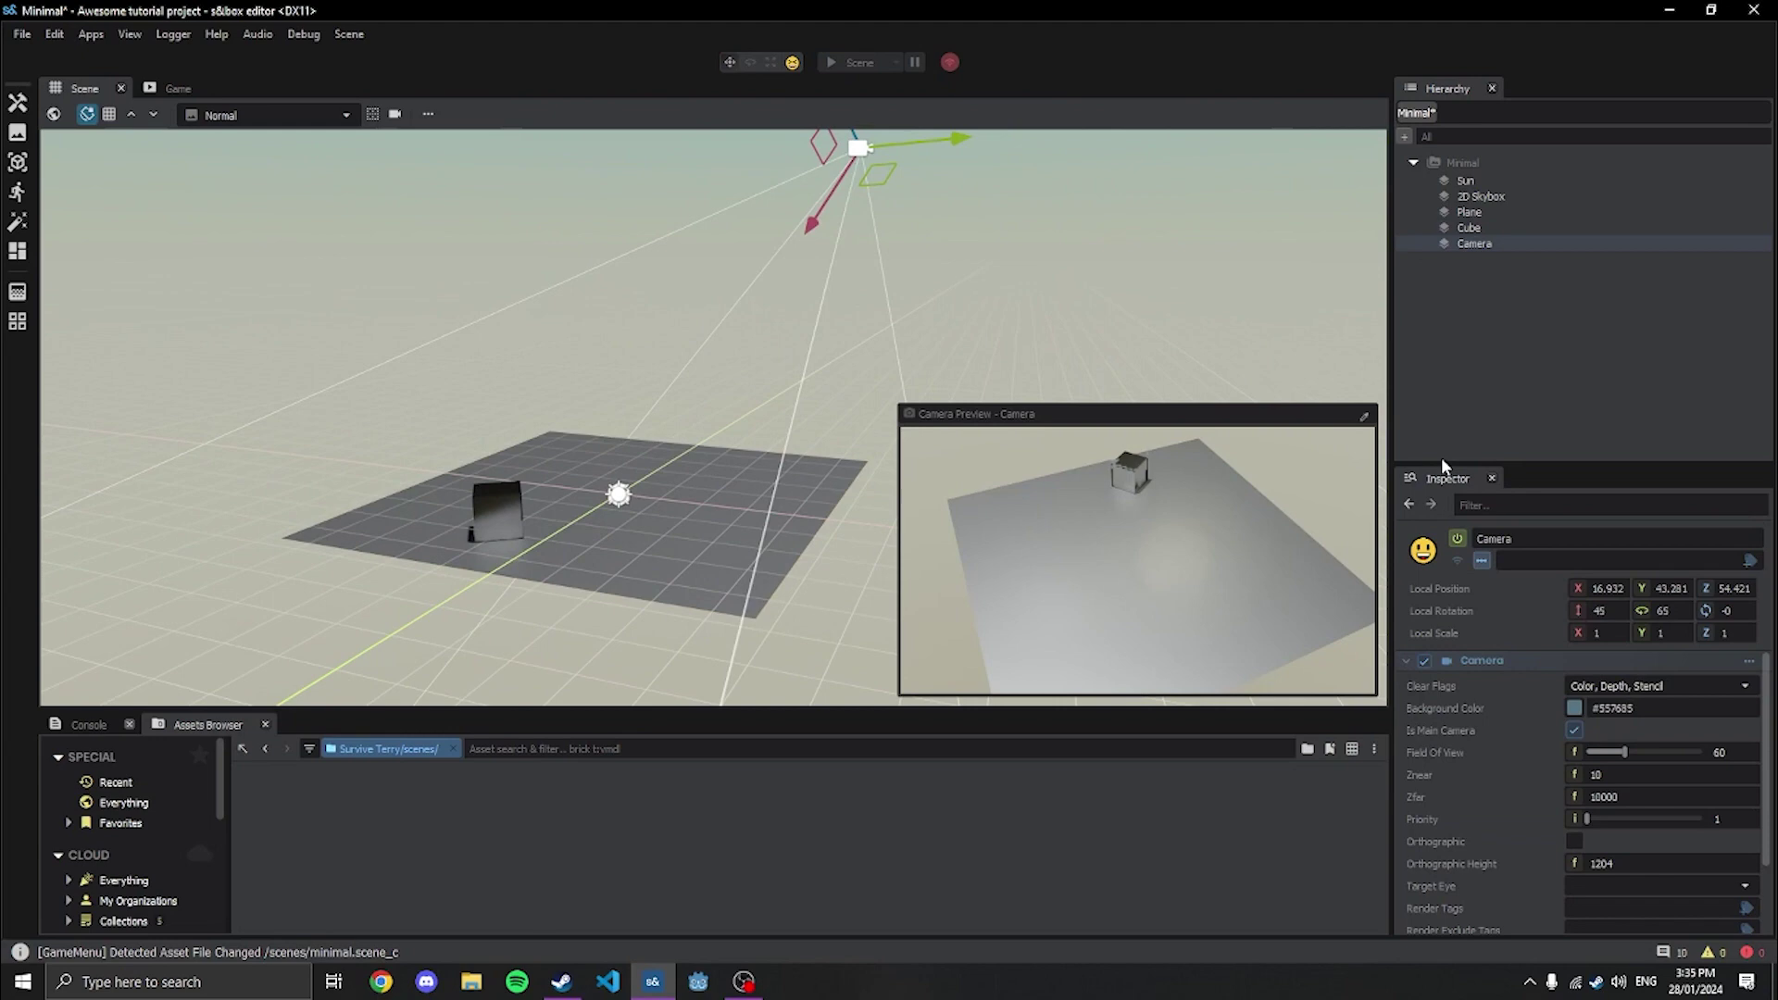
pyautogui.moveTo(1418, 463); pyautogui.dragTo(1470, 407)
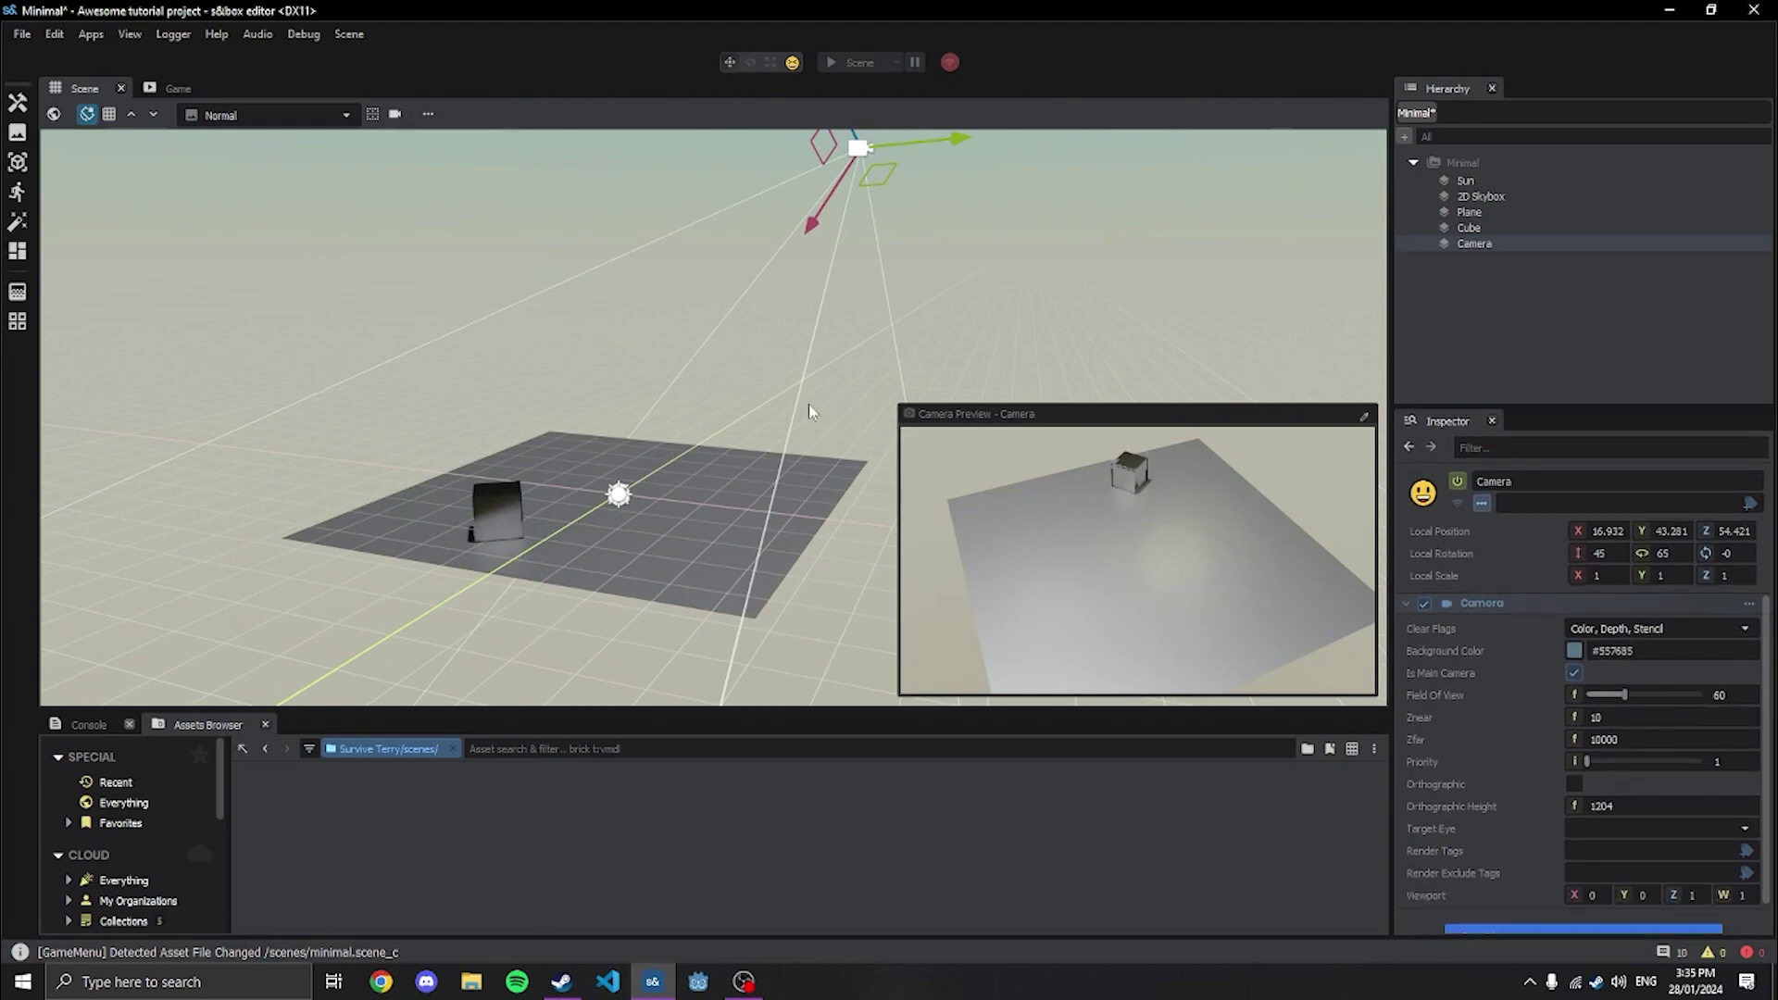
# Add a new 3D cube object to the scene
pyautogui.rightClick(1519, 293)
pyautogui.moveTo(1549, 326)
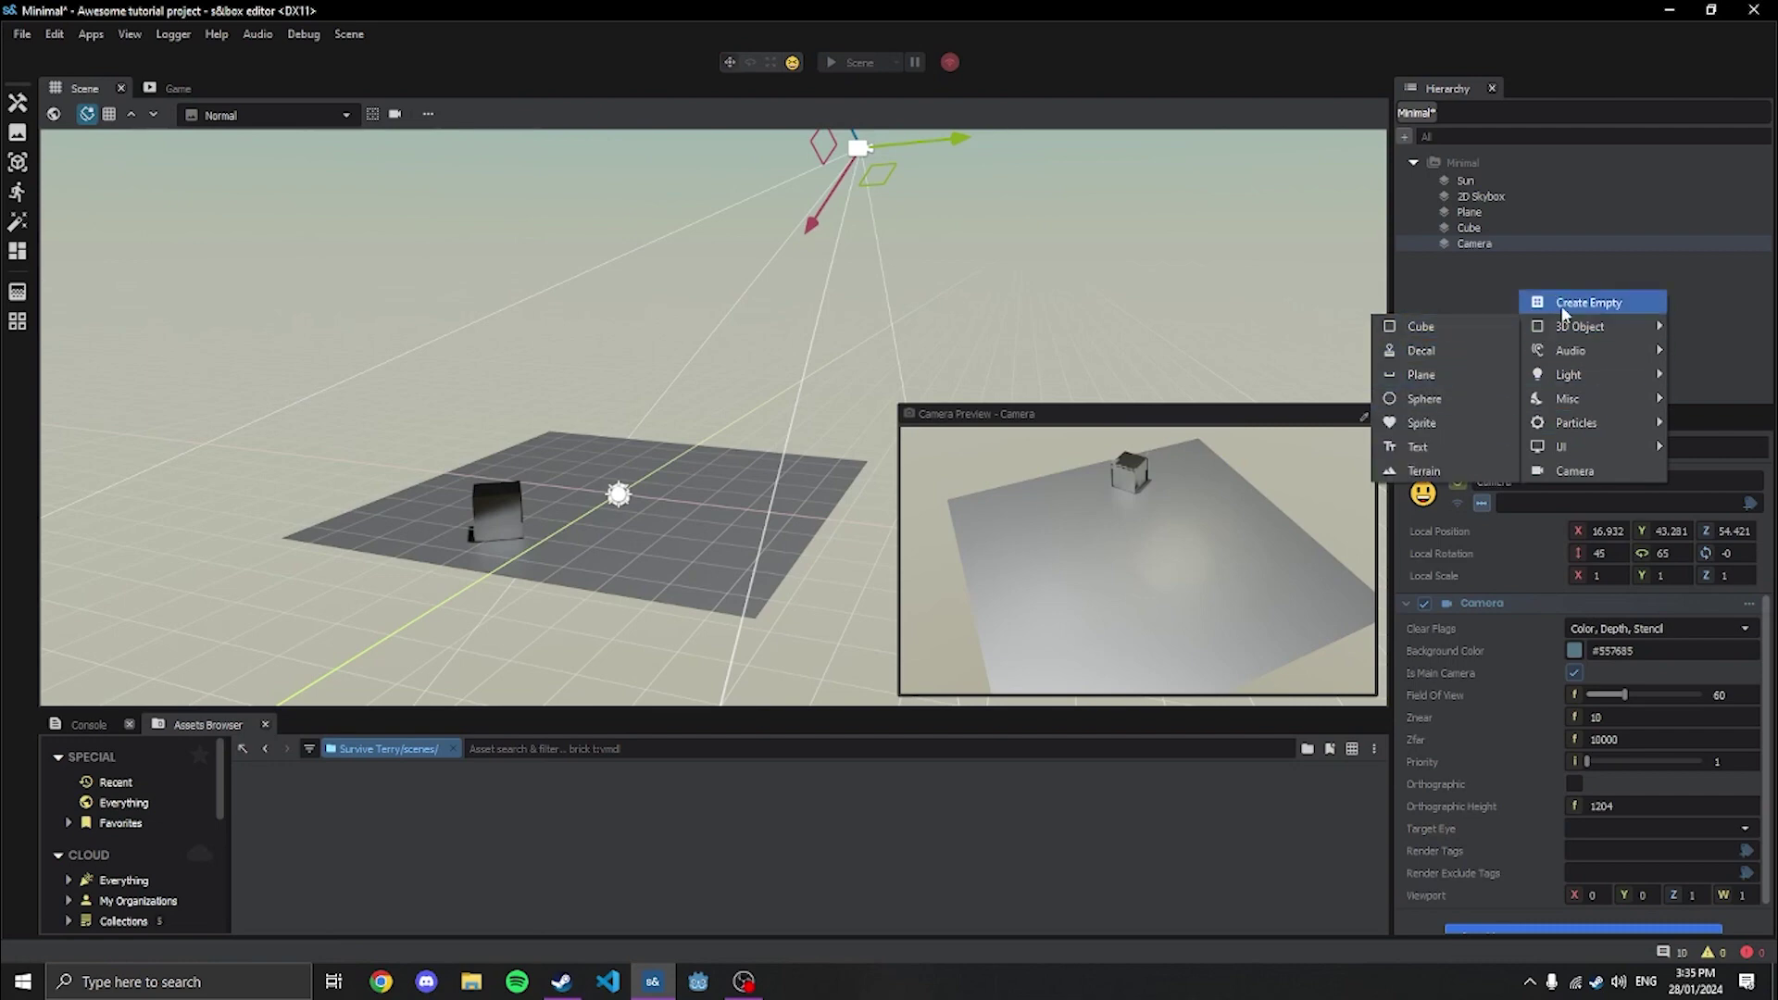
pyautogui.click(1466, 324)
pyautogui.moveTo(860, 389); pyautogui.dragTo(912, 389, button='right')
pyautogui.press('a')
# Add a point light to the scene and move it beside the new cube
pyautogui.rightClick(1471, 328)
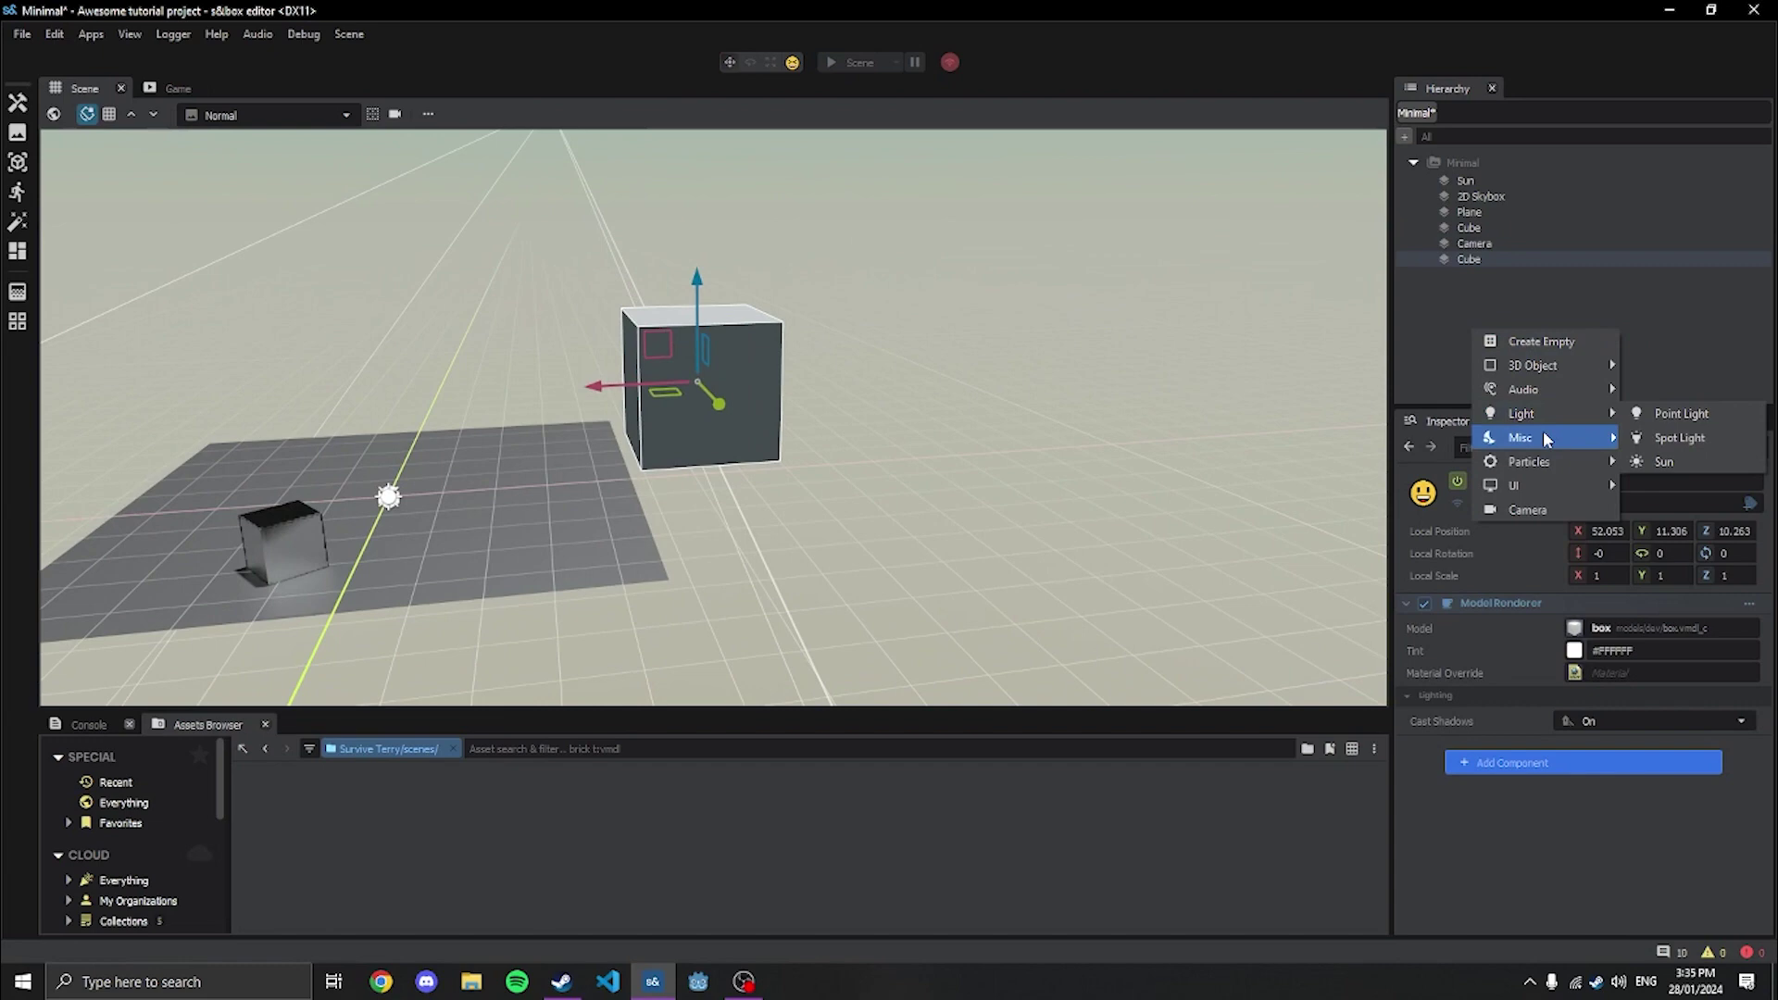
pyautogui.click(1672, 413)
pyautogui.press('f')
pyautogui.moveTo(749, 416); pyautogui.dragTo(847, 449)
# Delete the point light and the newly added cube beside it, and save the scene
pyautogui.rightClick(1584, 374)
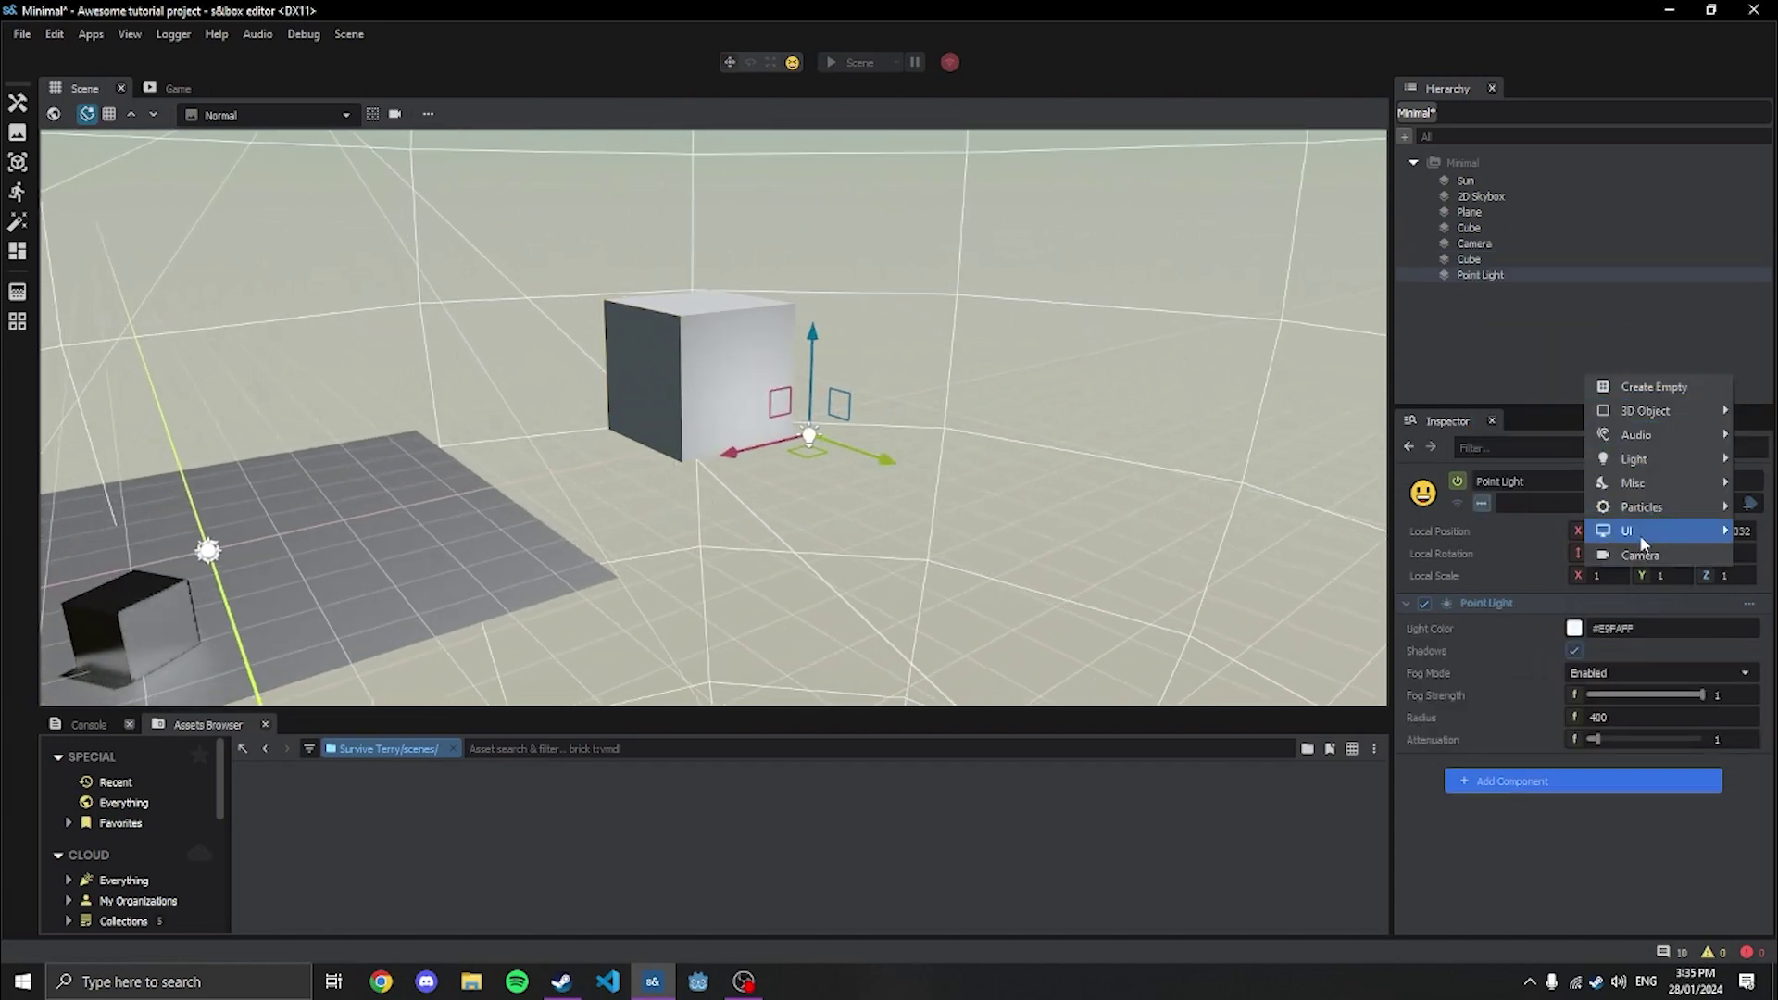
pyautogui.click(1486, 301)
pyautogui.keyDown('ctrl'); pyautogui.click(1471, 265); pyautogui.keyUp('ctrl')
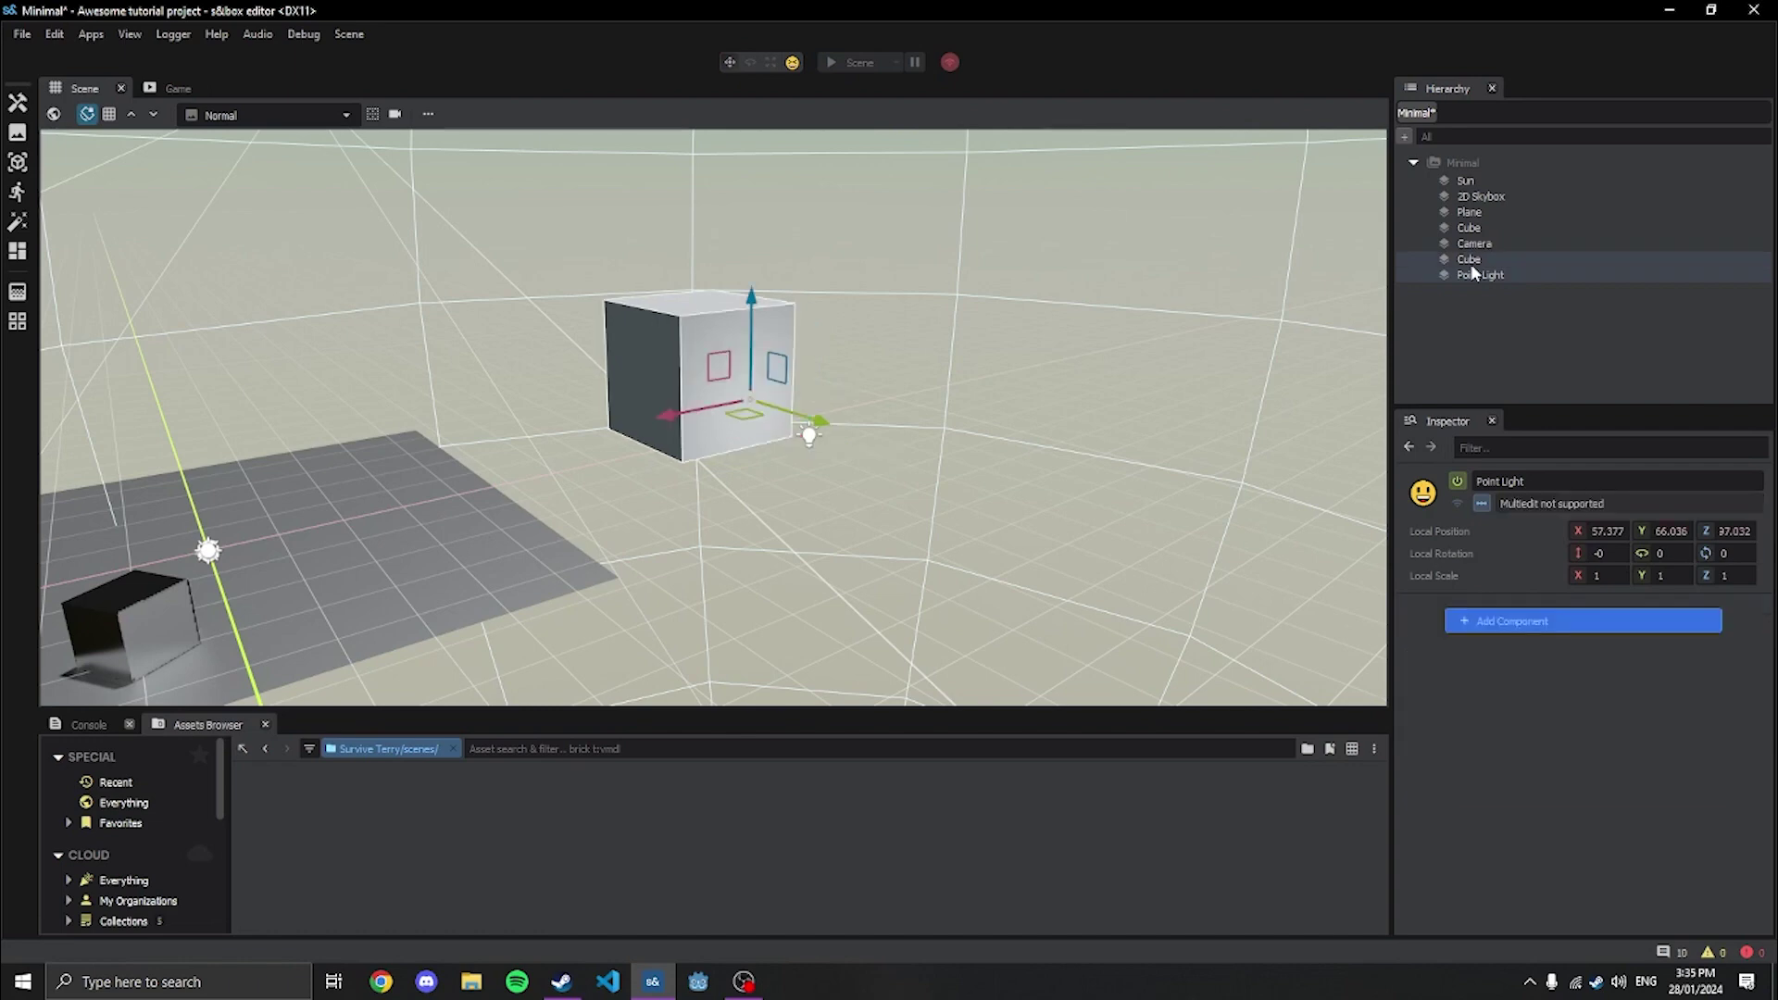
pyautogui.press('Delete')
pyautogui.hotkey('ctrl', 's')
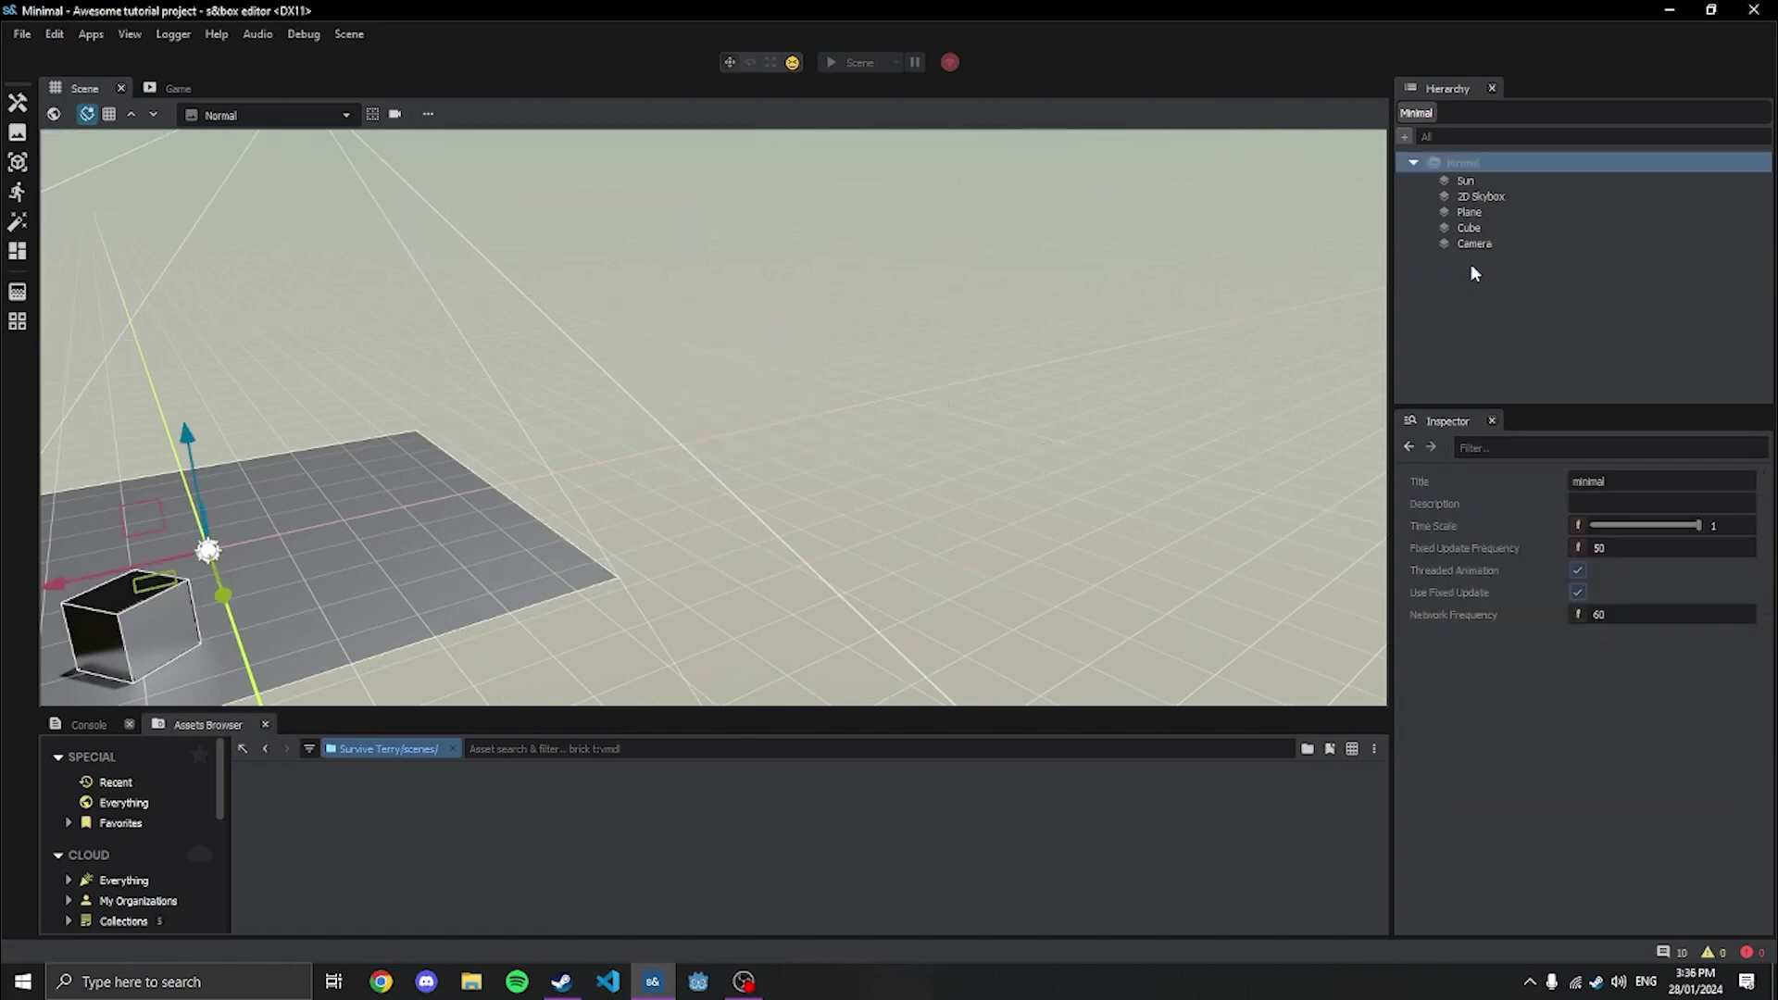
# Open the MyComponent.cs script from the My Component attached to the remaining Cube
pyautogui.click(1471, 228)
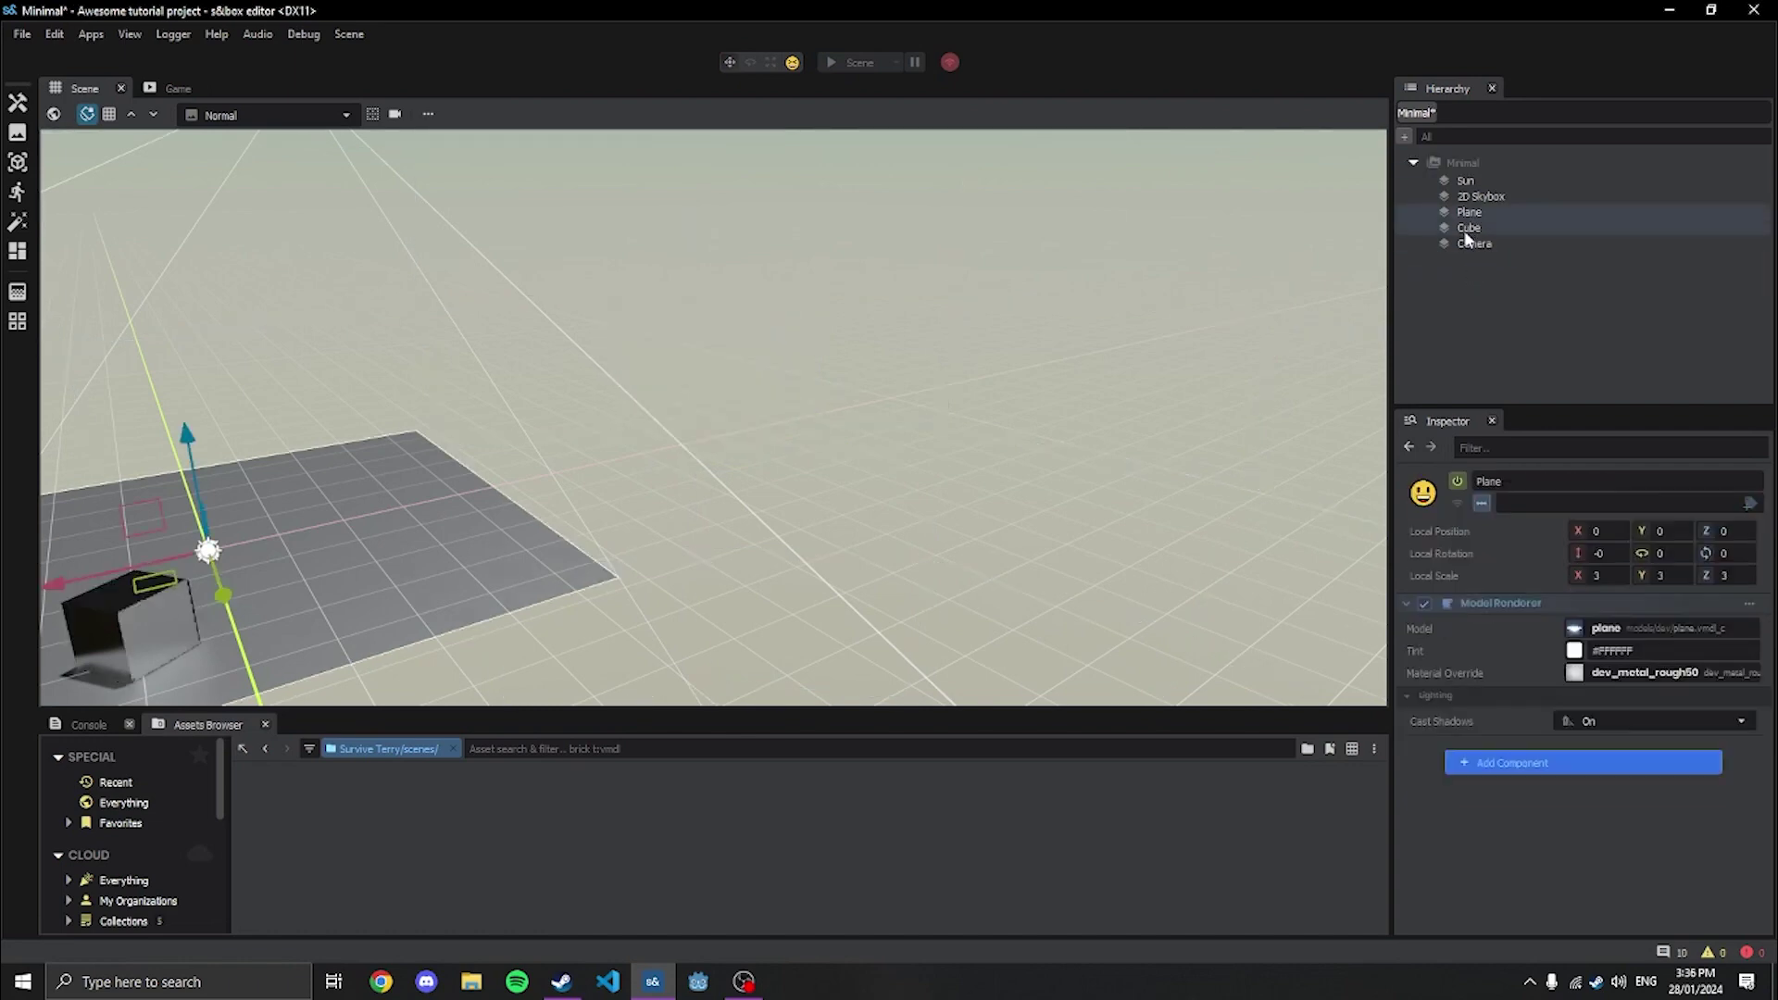
pyautogui.moveTo(926, 426); pyautogui.dragTo(658, 407, button='right')
pyautogui.press('w')
pyautogui.moveTo(1245, 556); pyautogui.dragTo(1271, 661, button='right')
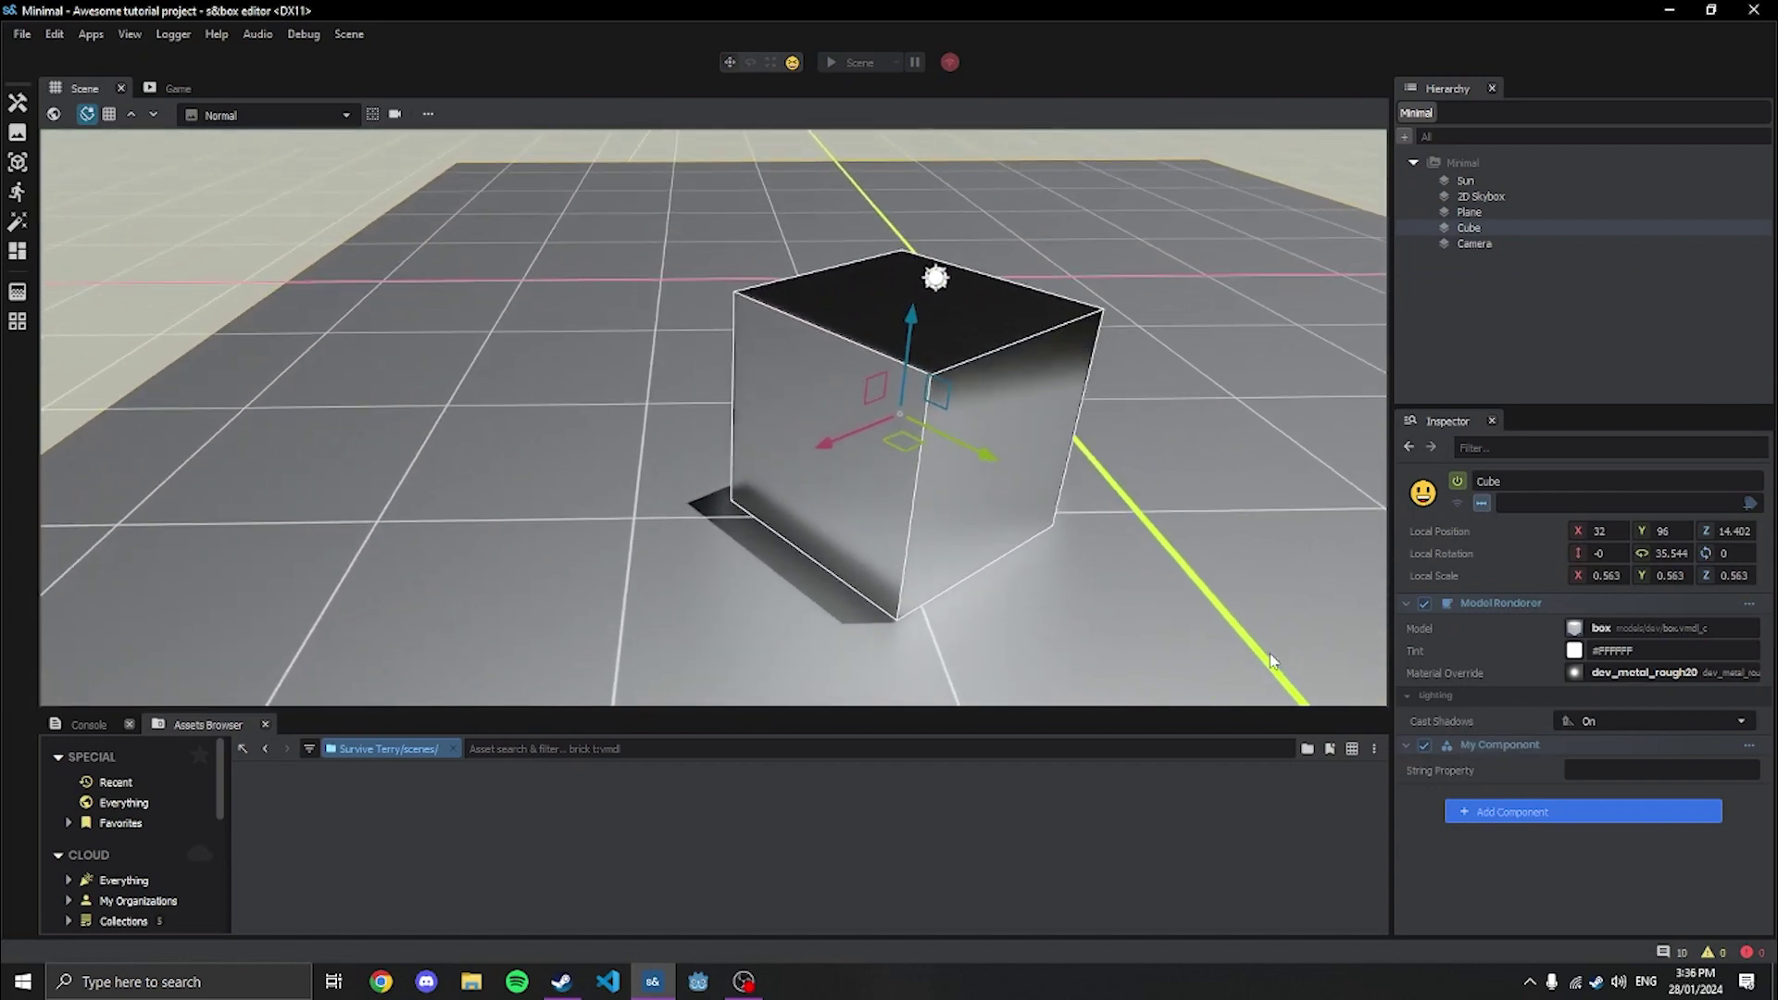
pyautogui.rightClick(1504, 747)
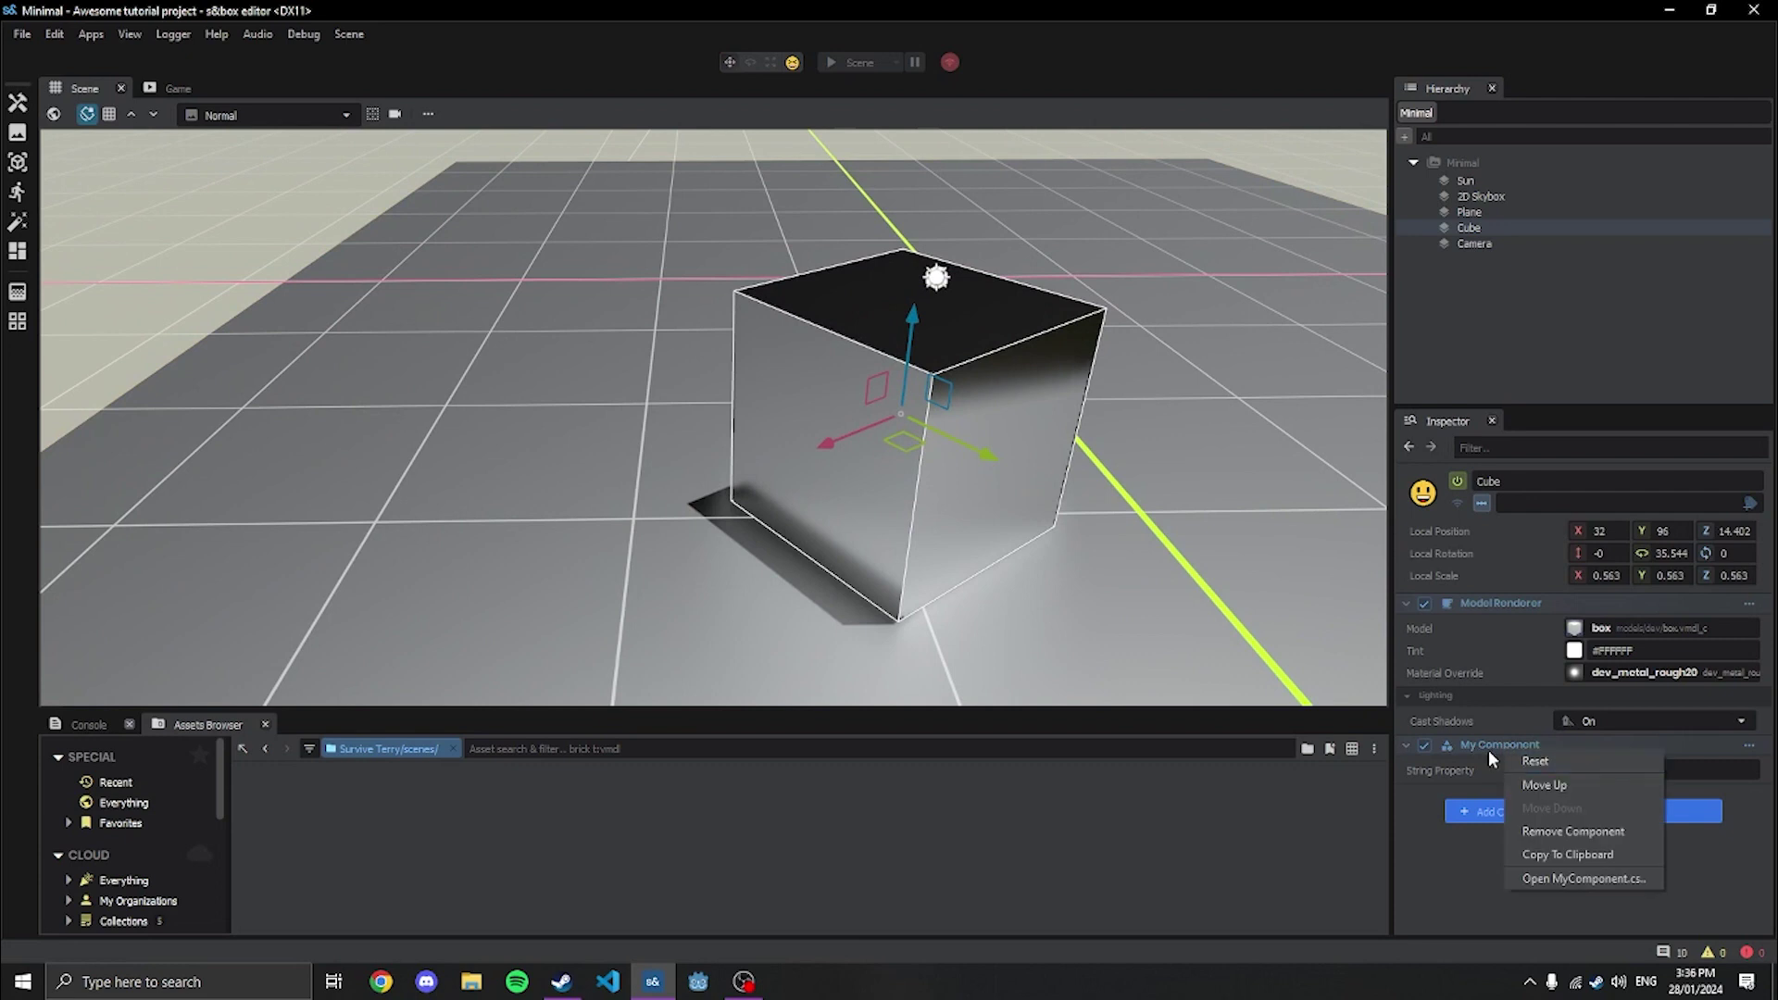
pyautogui.click(1534, 880)
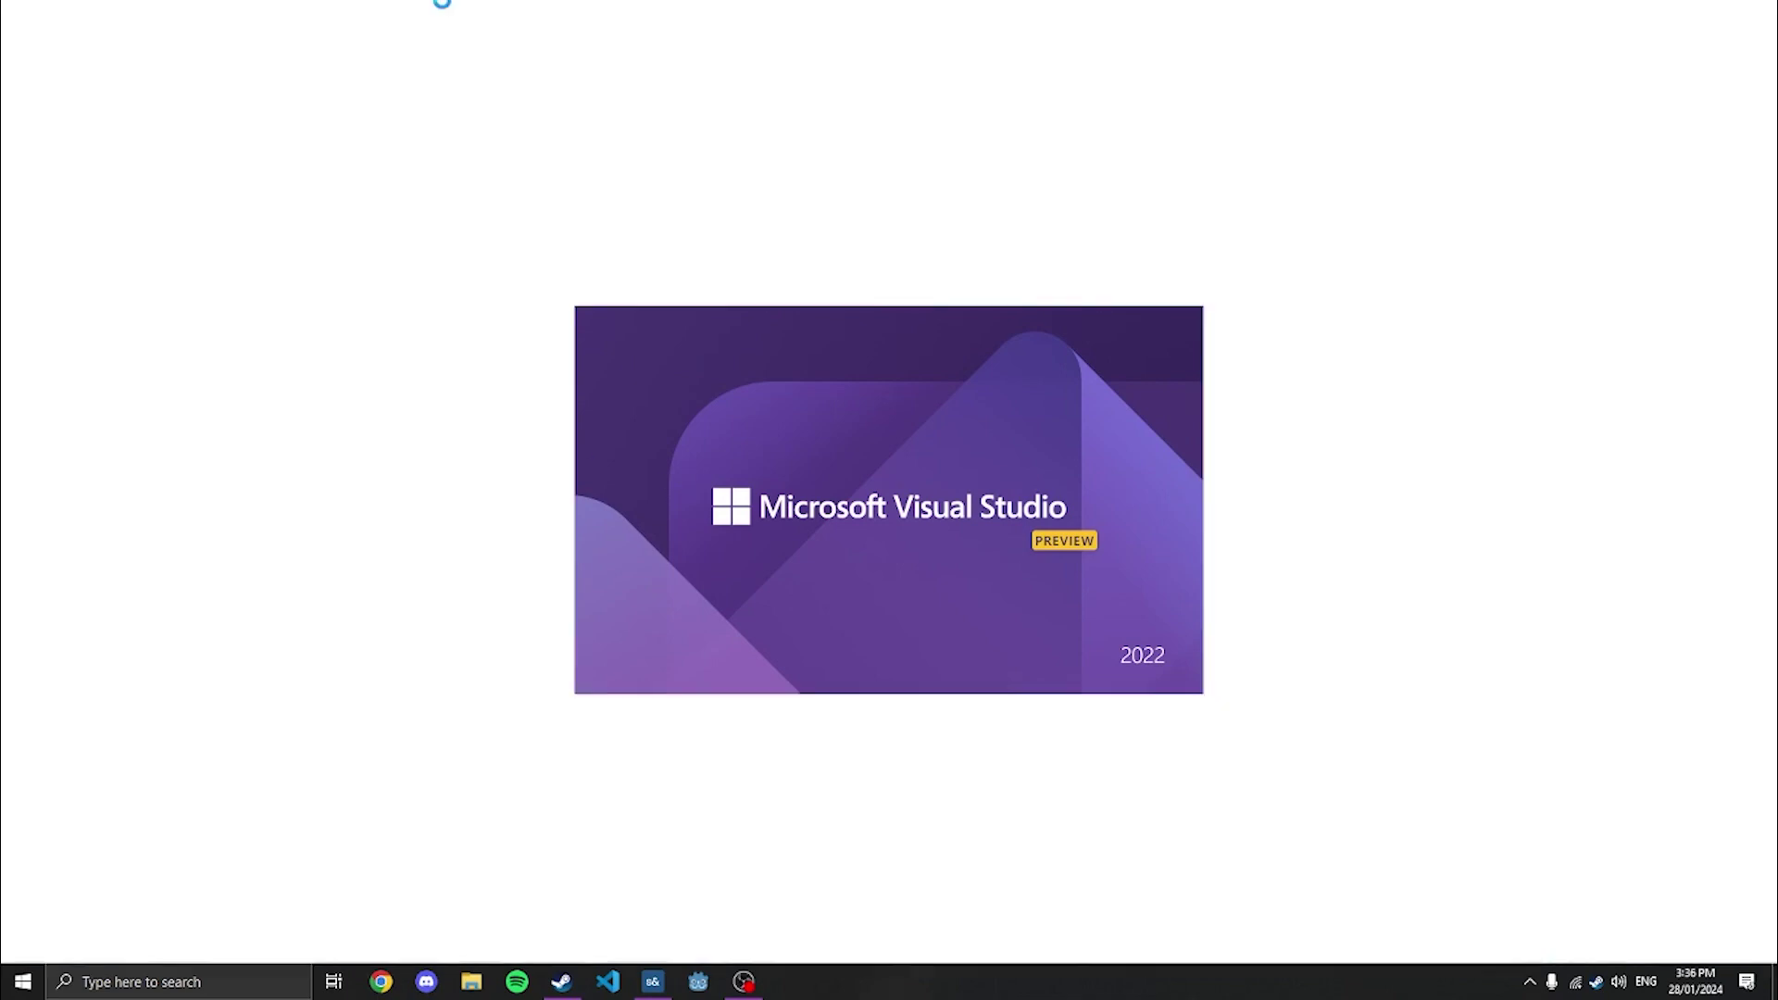
# Return to the s&box editor and raise the Sun above the plane to local position X -9.425, Y 0, Z 46.5
pyautogui.click(653, 980)
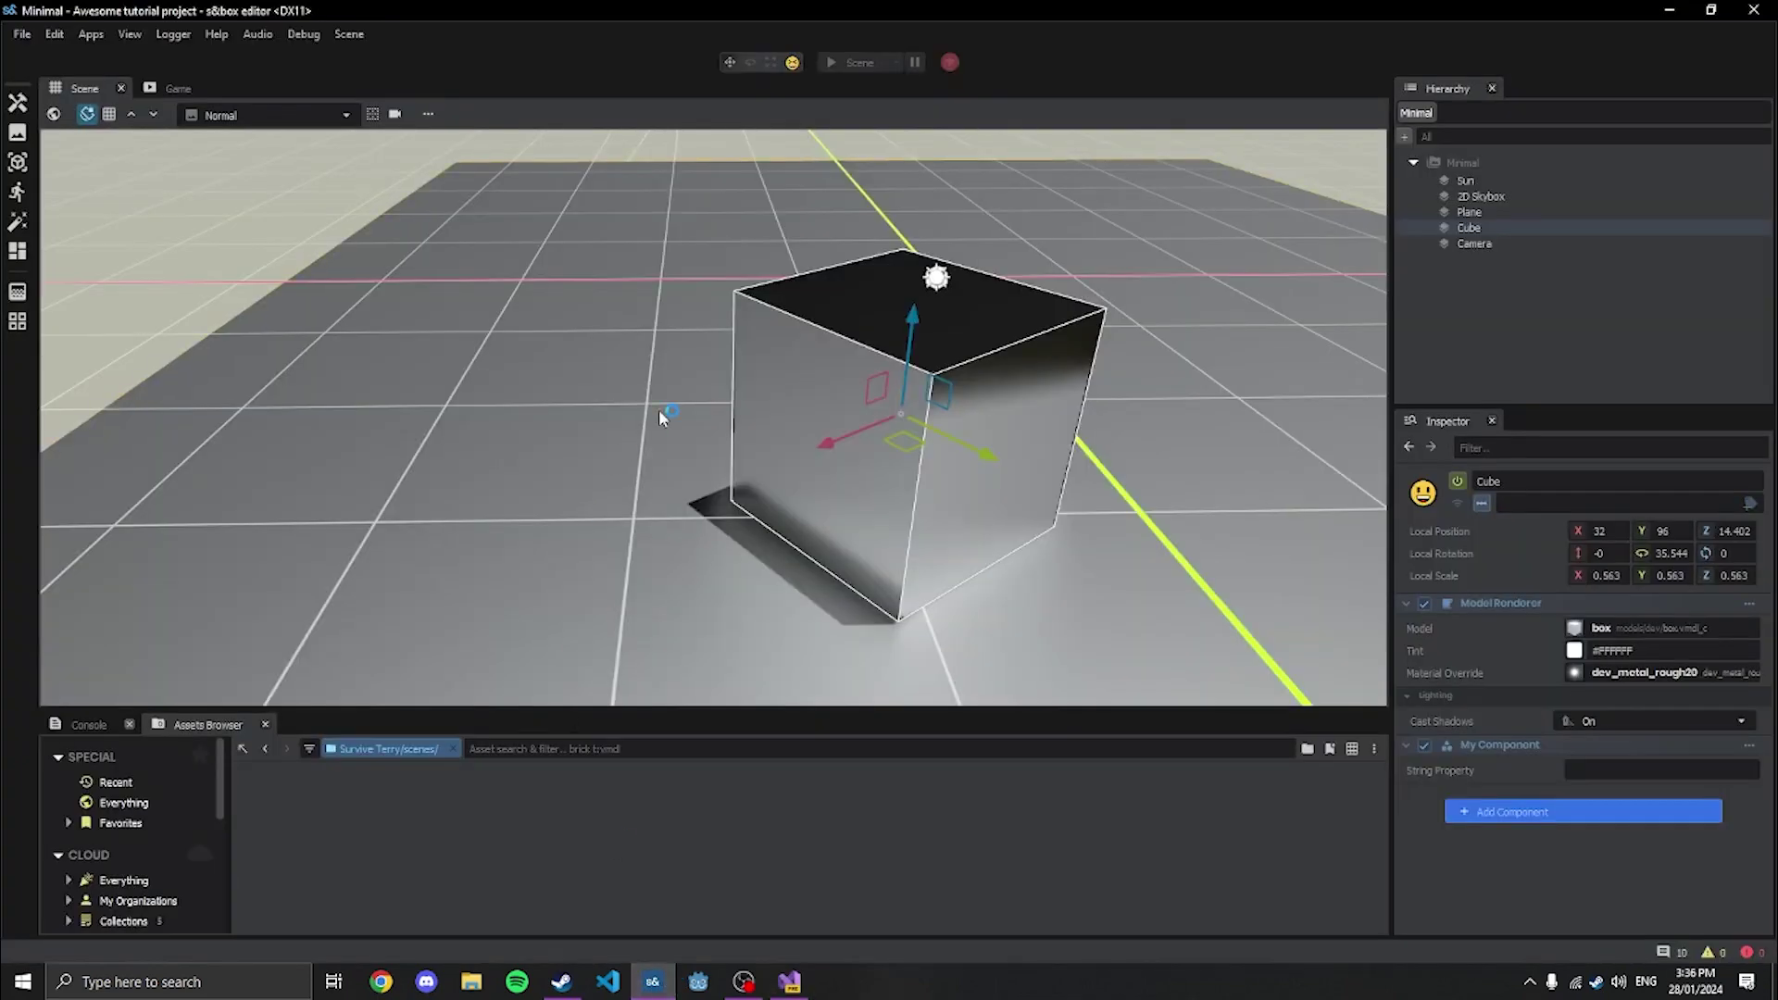
pyautogui.moveTo(659, 416); pyautogui.dragTo(723, 422, button='right')
pyautogui.press('d')
pyautogui.press('s')
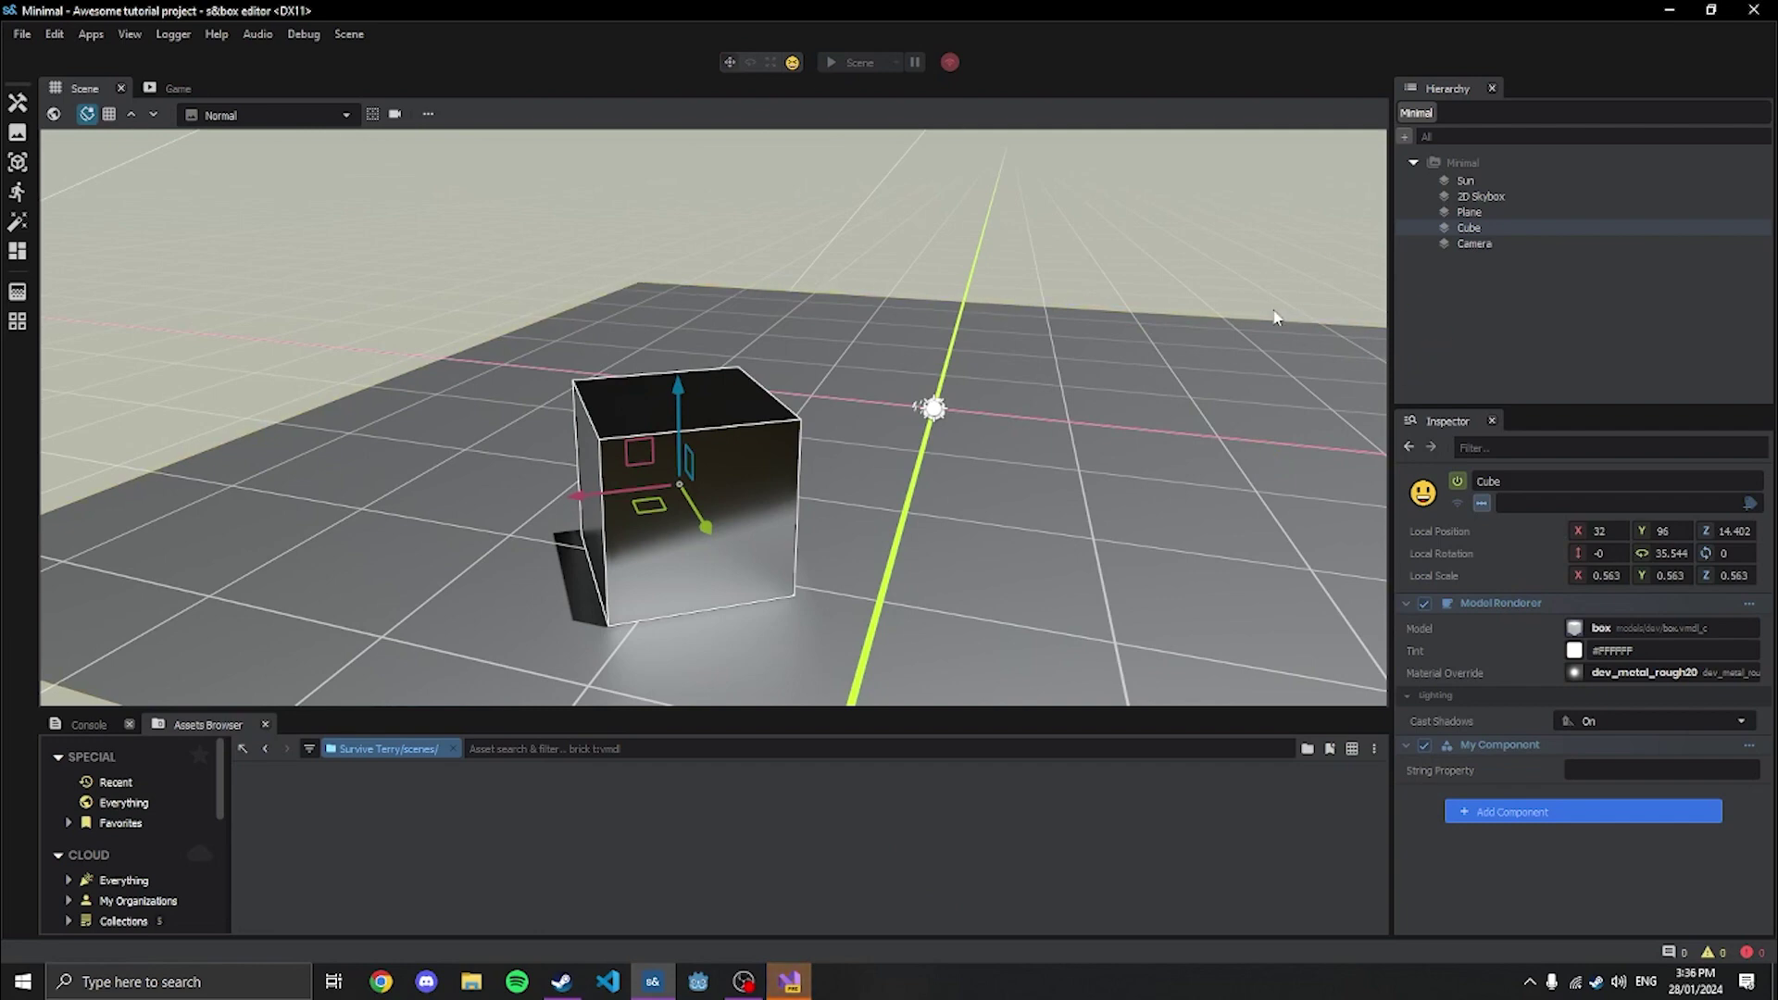
pyautogui.click(1475, 184)
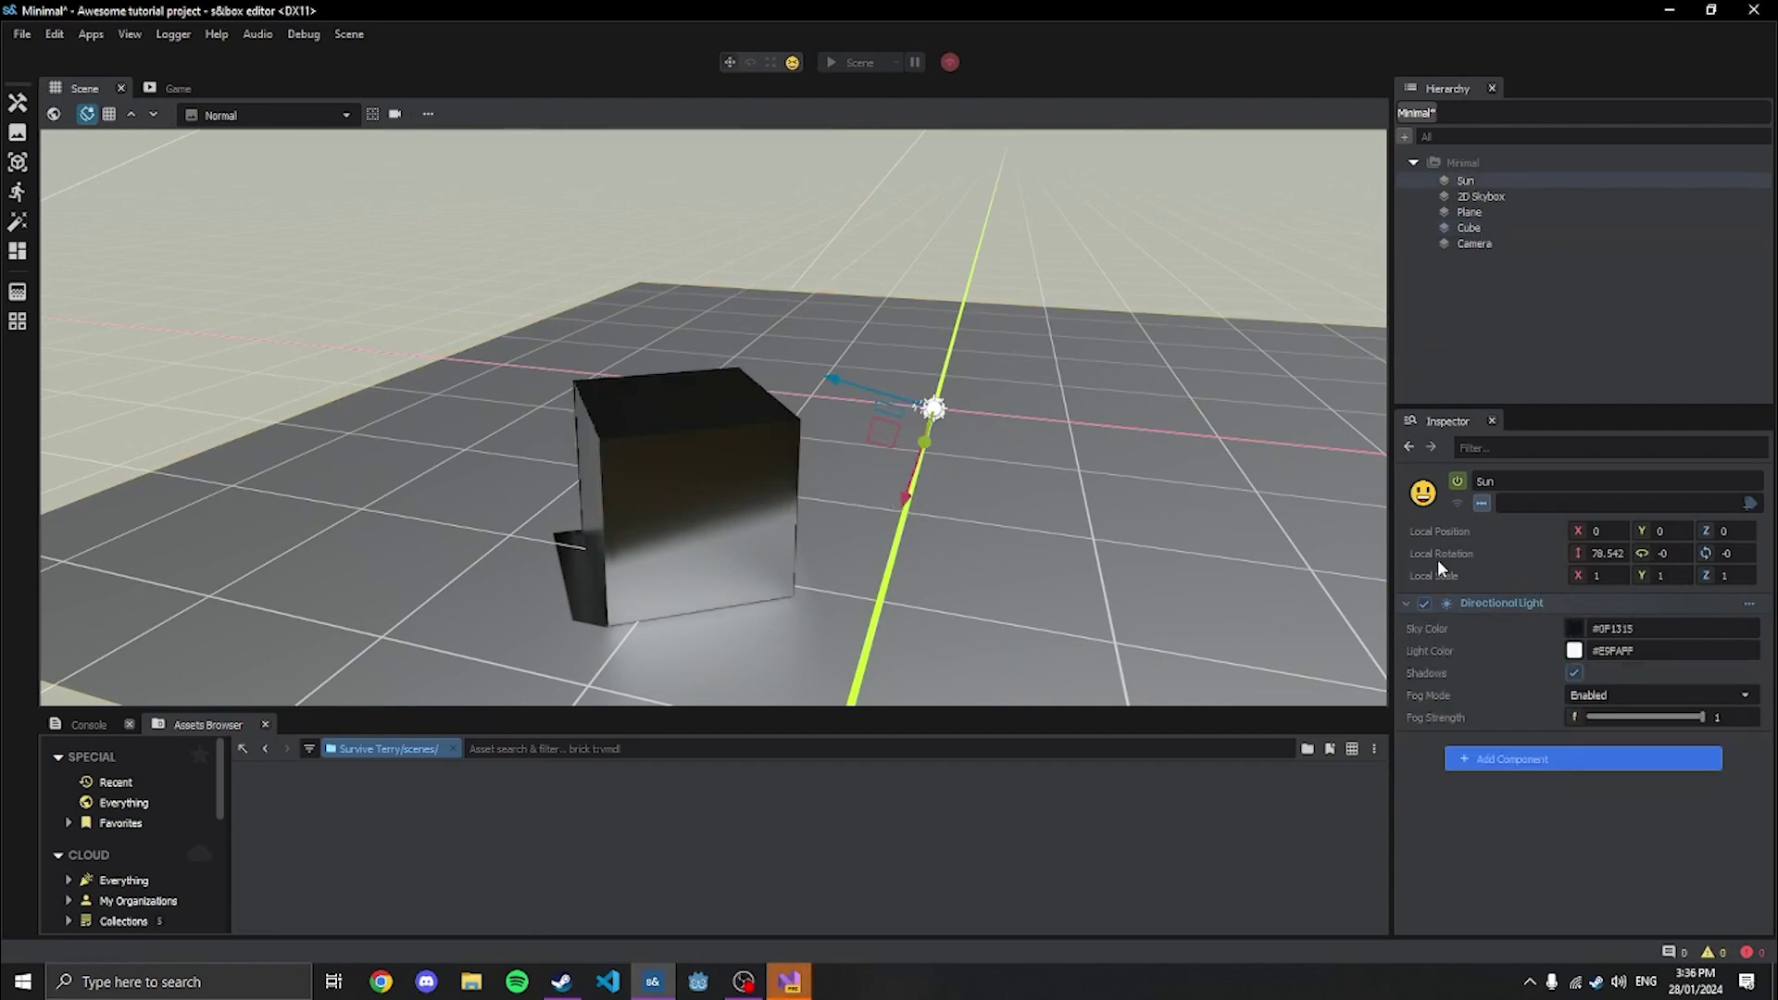
pyautogui.moveTo(911, 507); pyautogui.dragTo(994, 345)
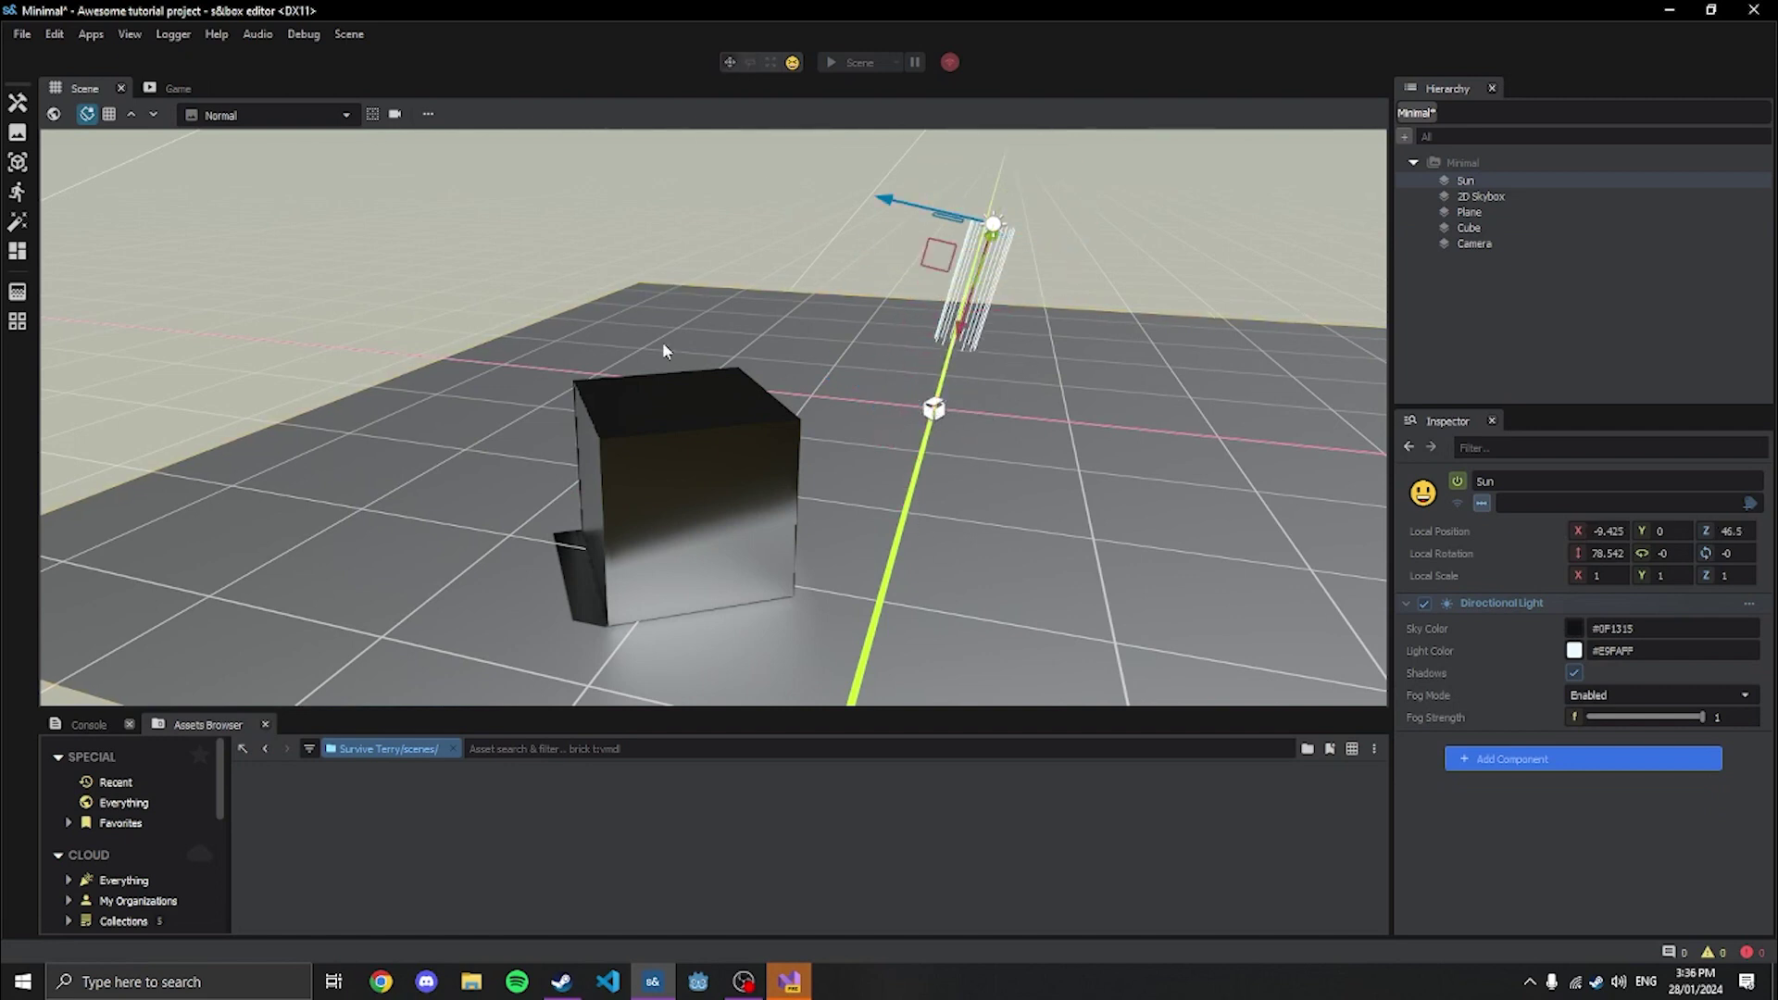
# Switch to Visual Studio and examine the OnUpdate method in MyComponent.cs
pyautogui.click(790, 984)
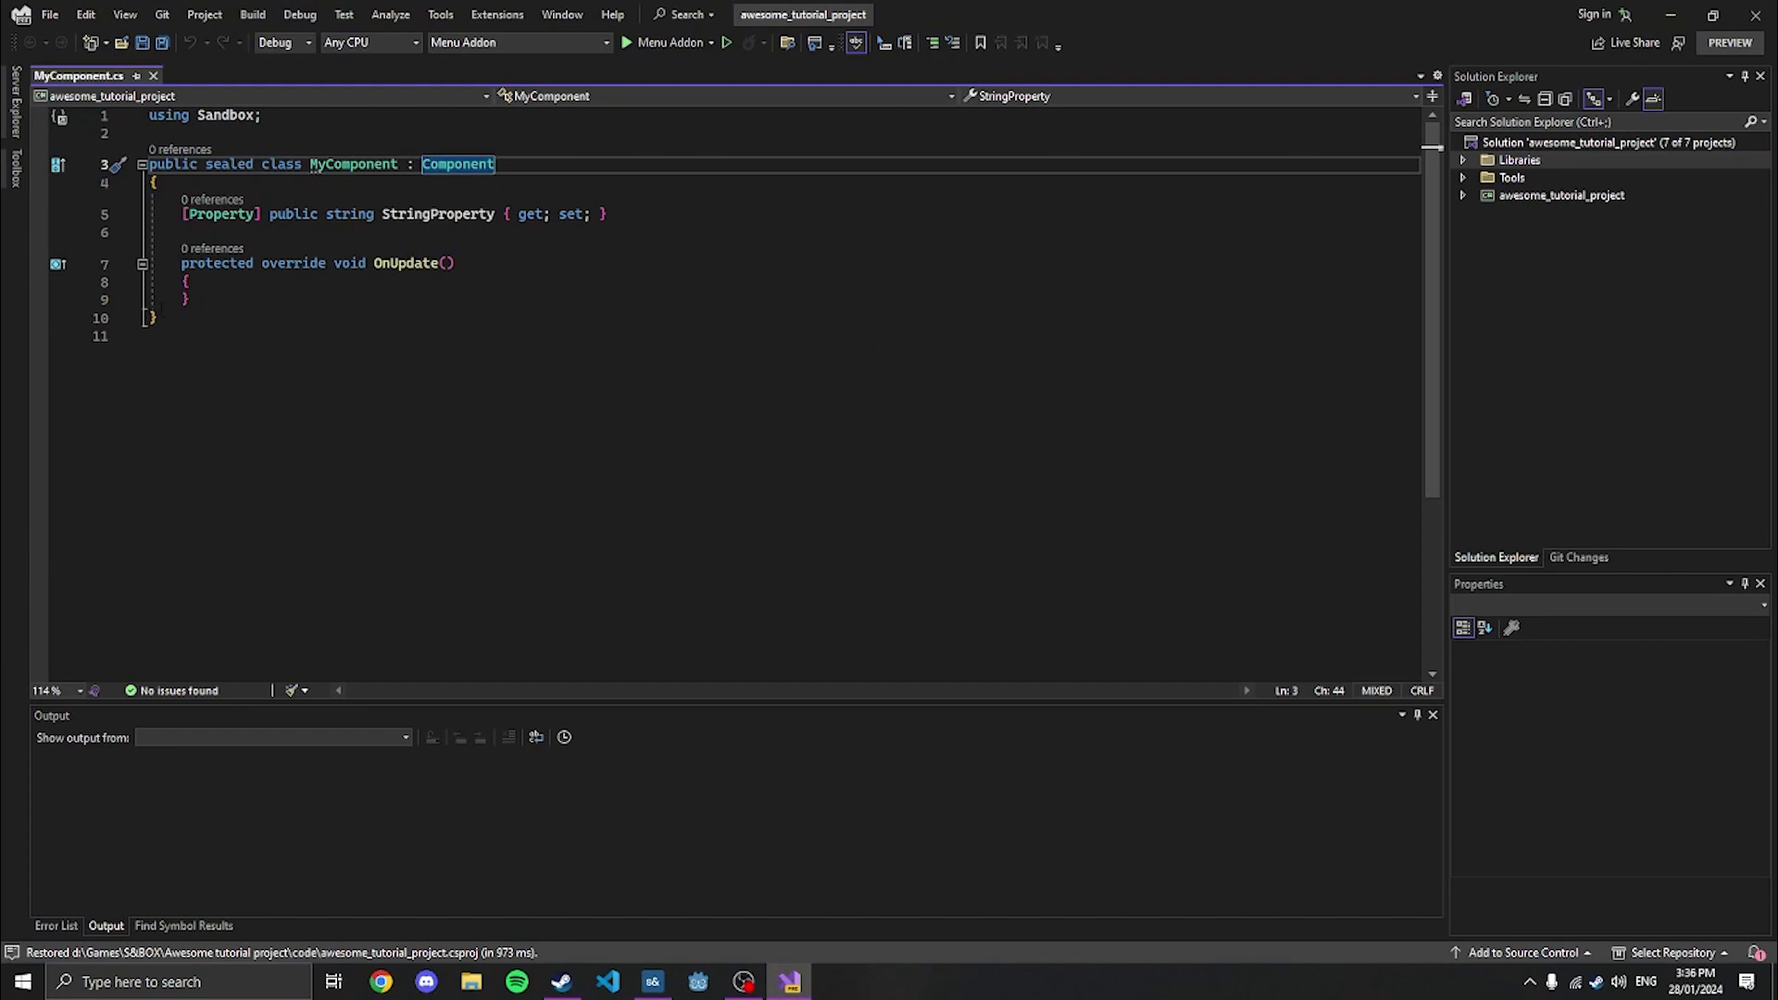
pyautogui.click(212, 306)
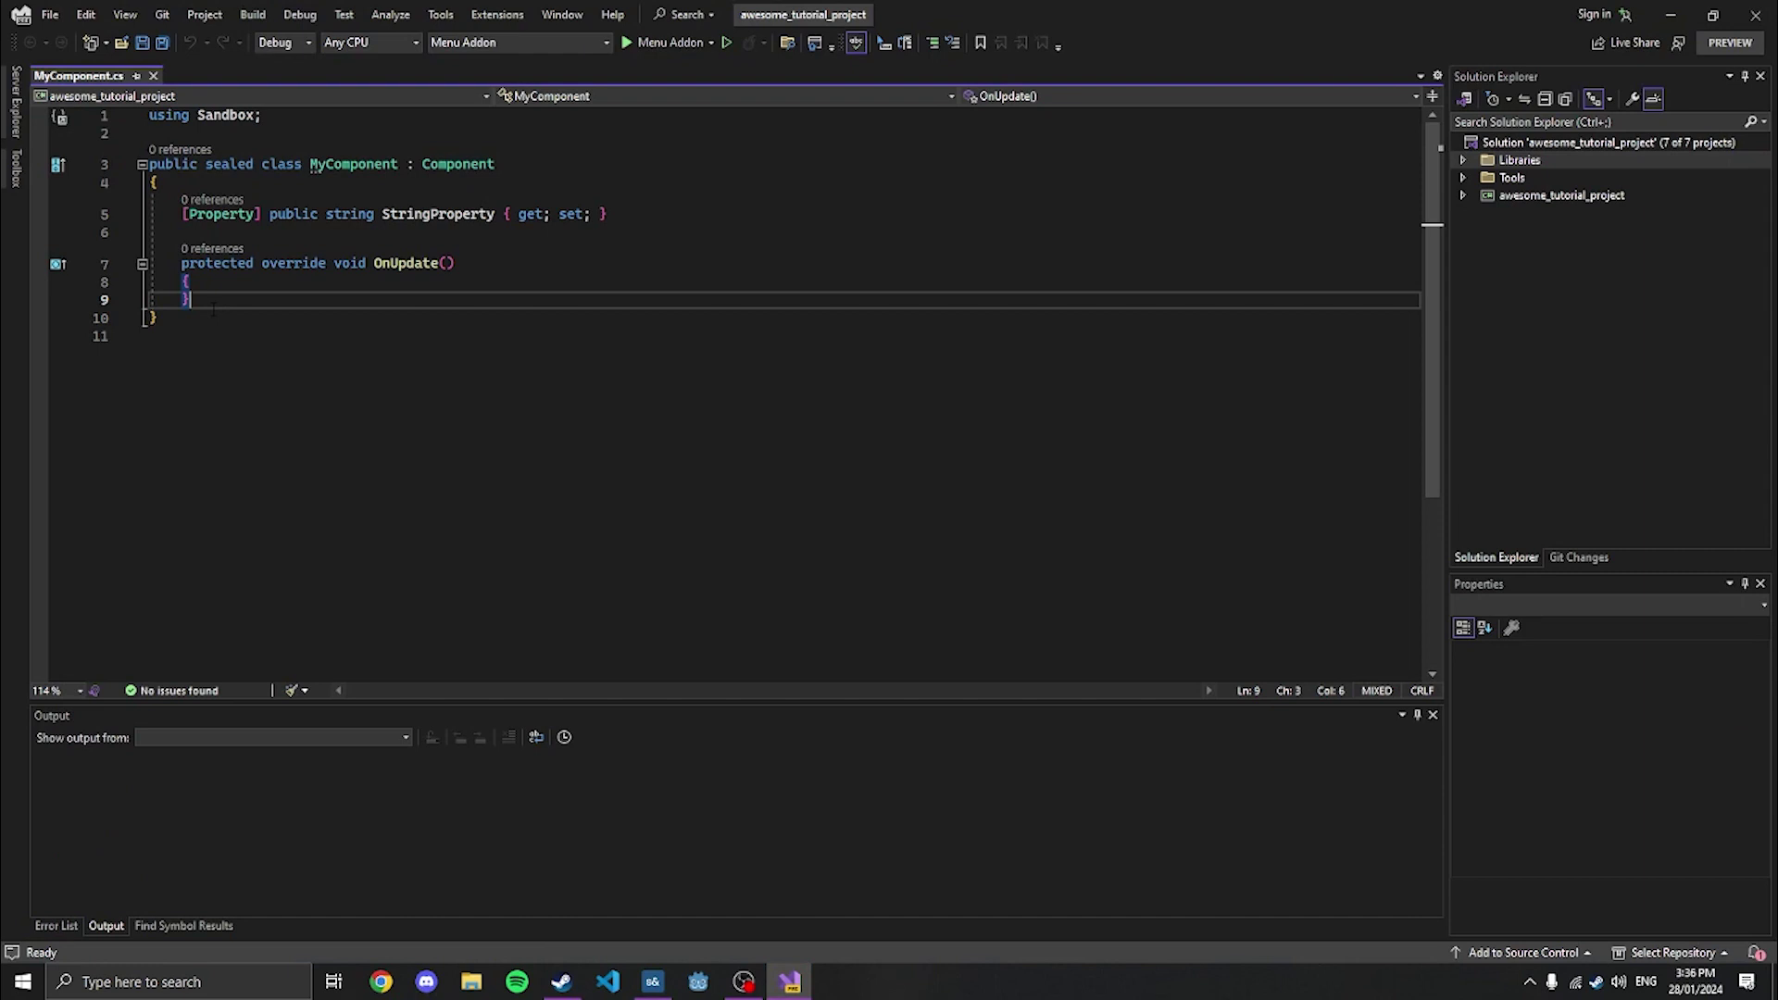
# Return to the s&box editor and browse the component categories available for the Cube, including Post Processing, Particles and Actions
pyautogui.hotkey('alt', 'Tab')
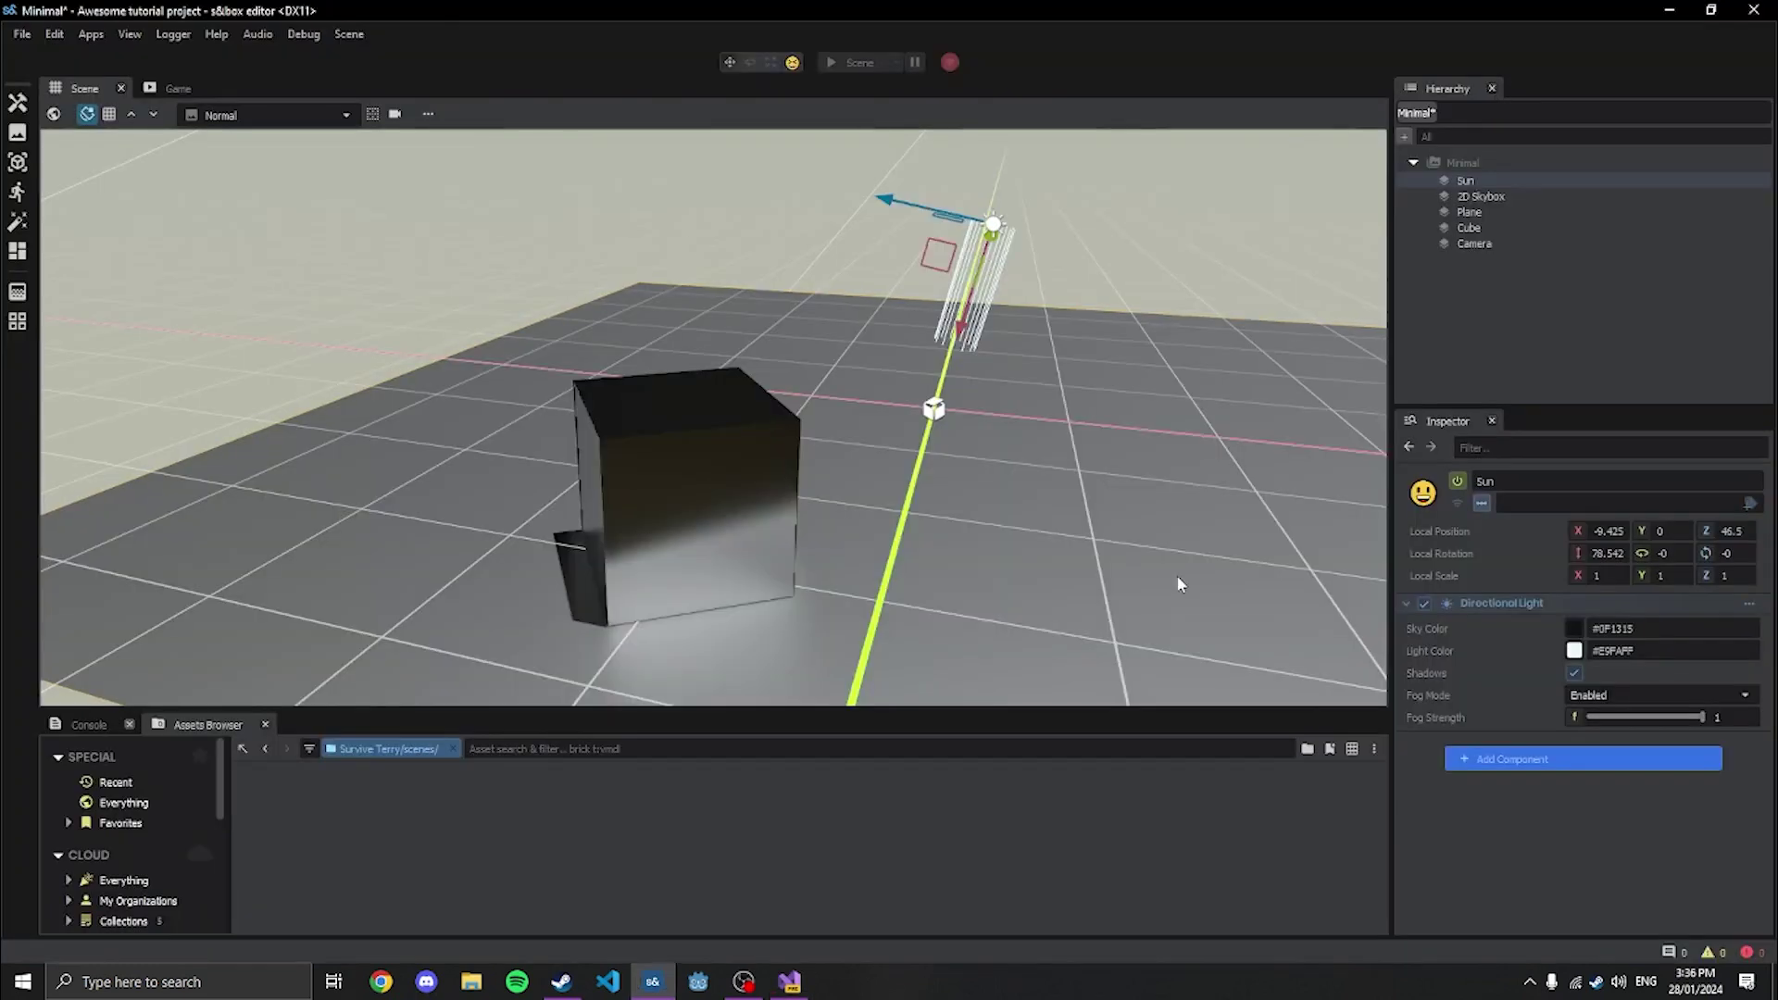
pyautogui.click(1468, 228)
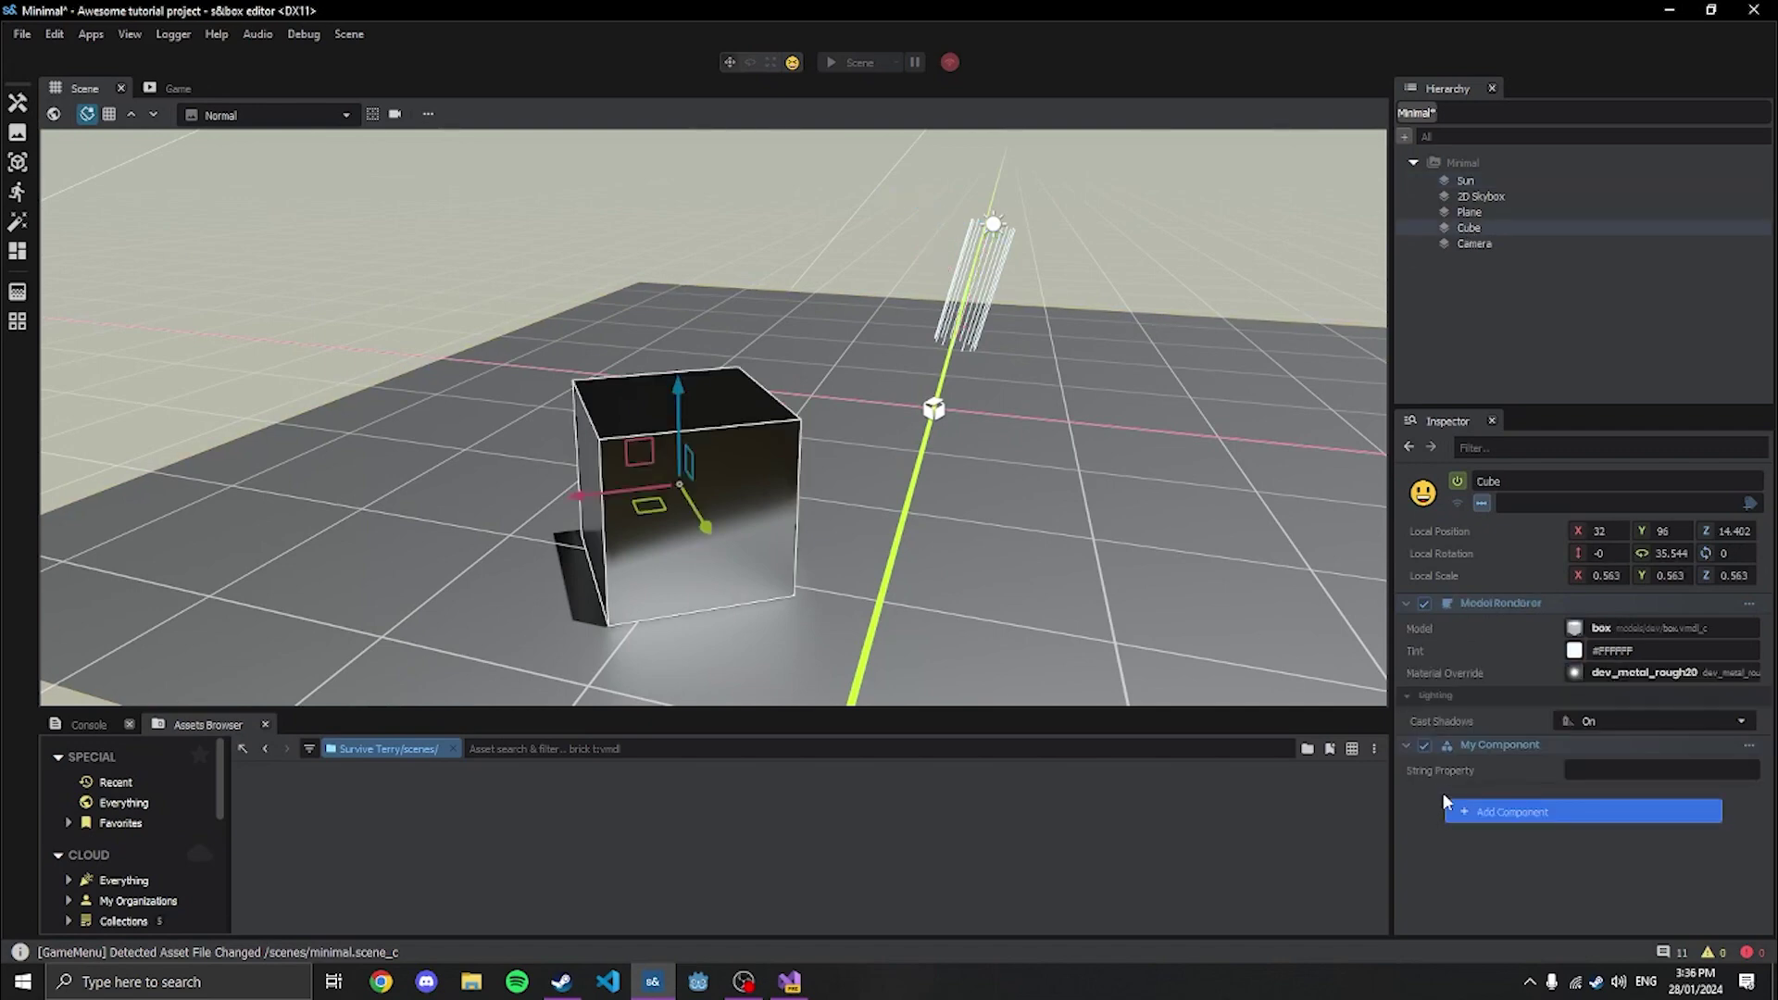
pyautogui.click(1545, 813)
pyautogui.scroll(-5, 1505, 830)
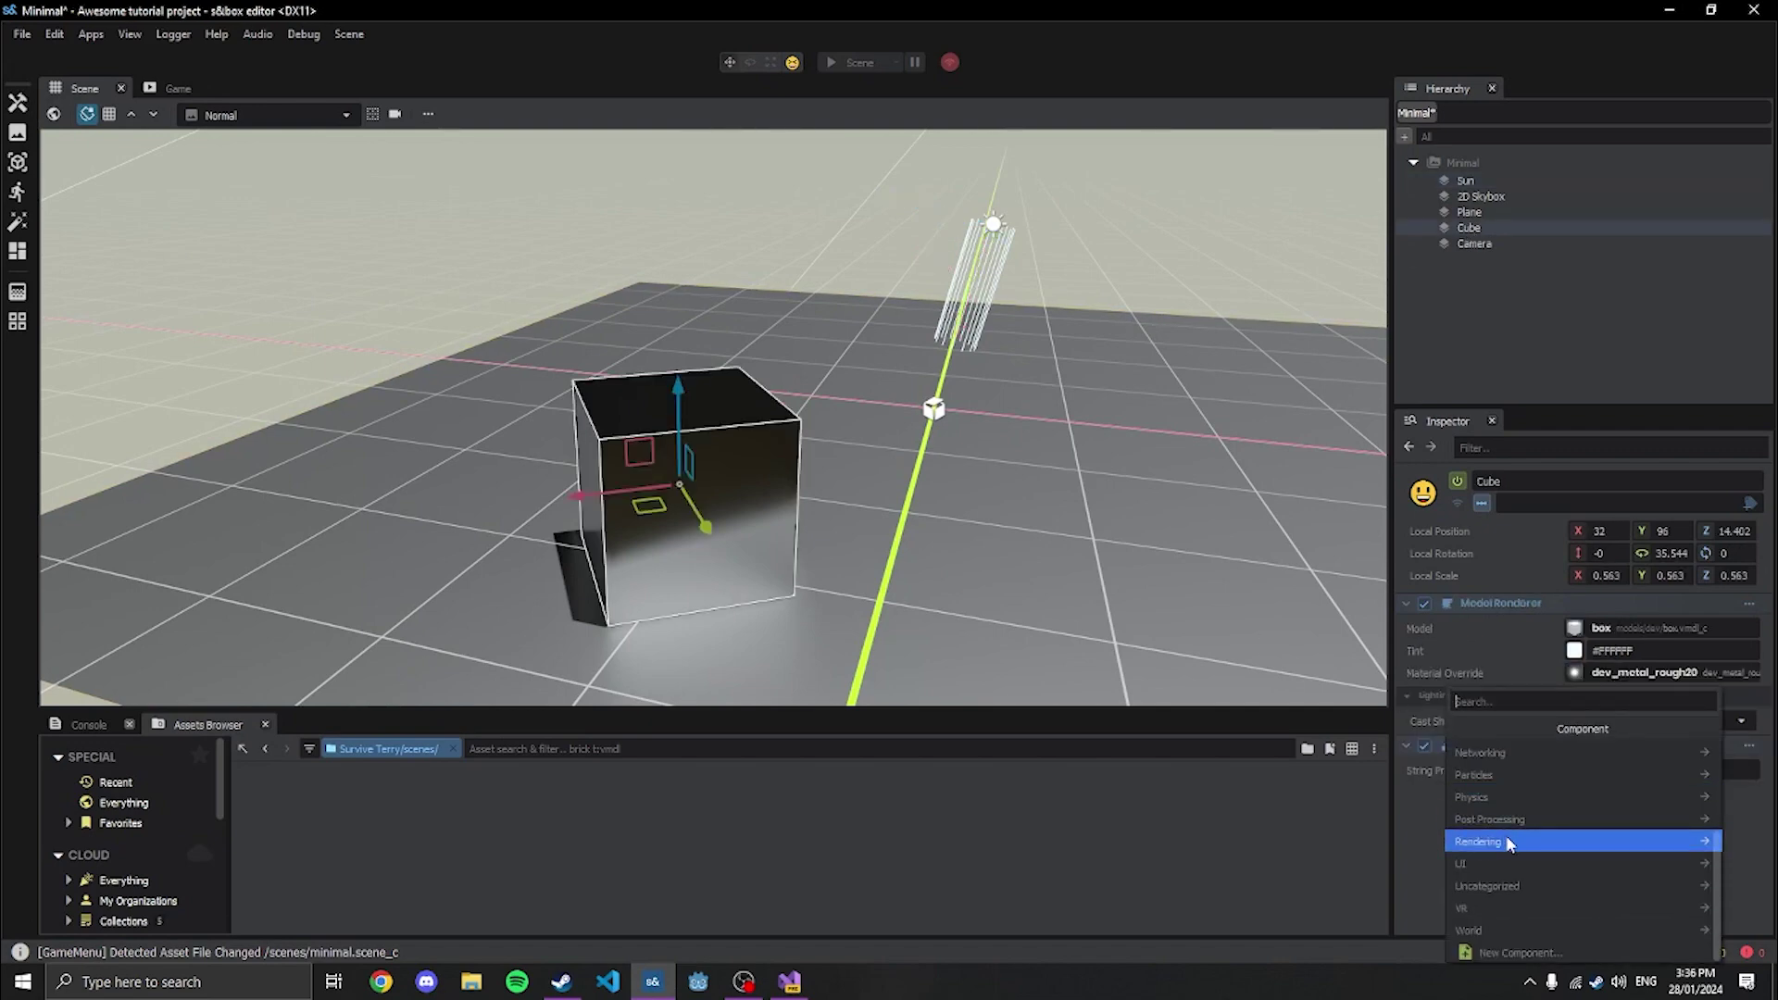
pyautogui.click(1493, 818)
pyautogui.click(1473, 730)
pyautogui.click(1497, 819)
pyautogui.click(1459, 733)
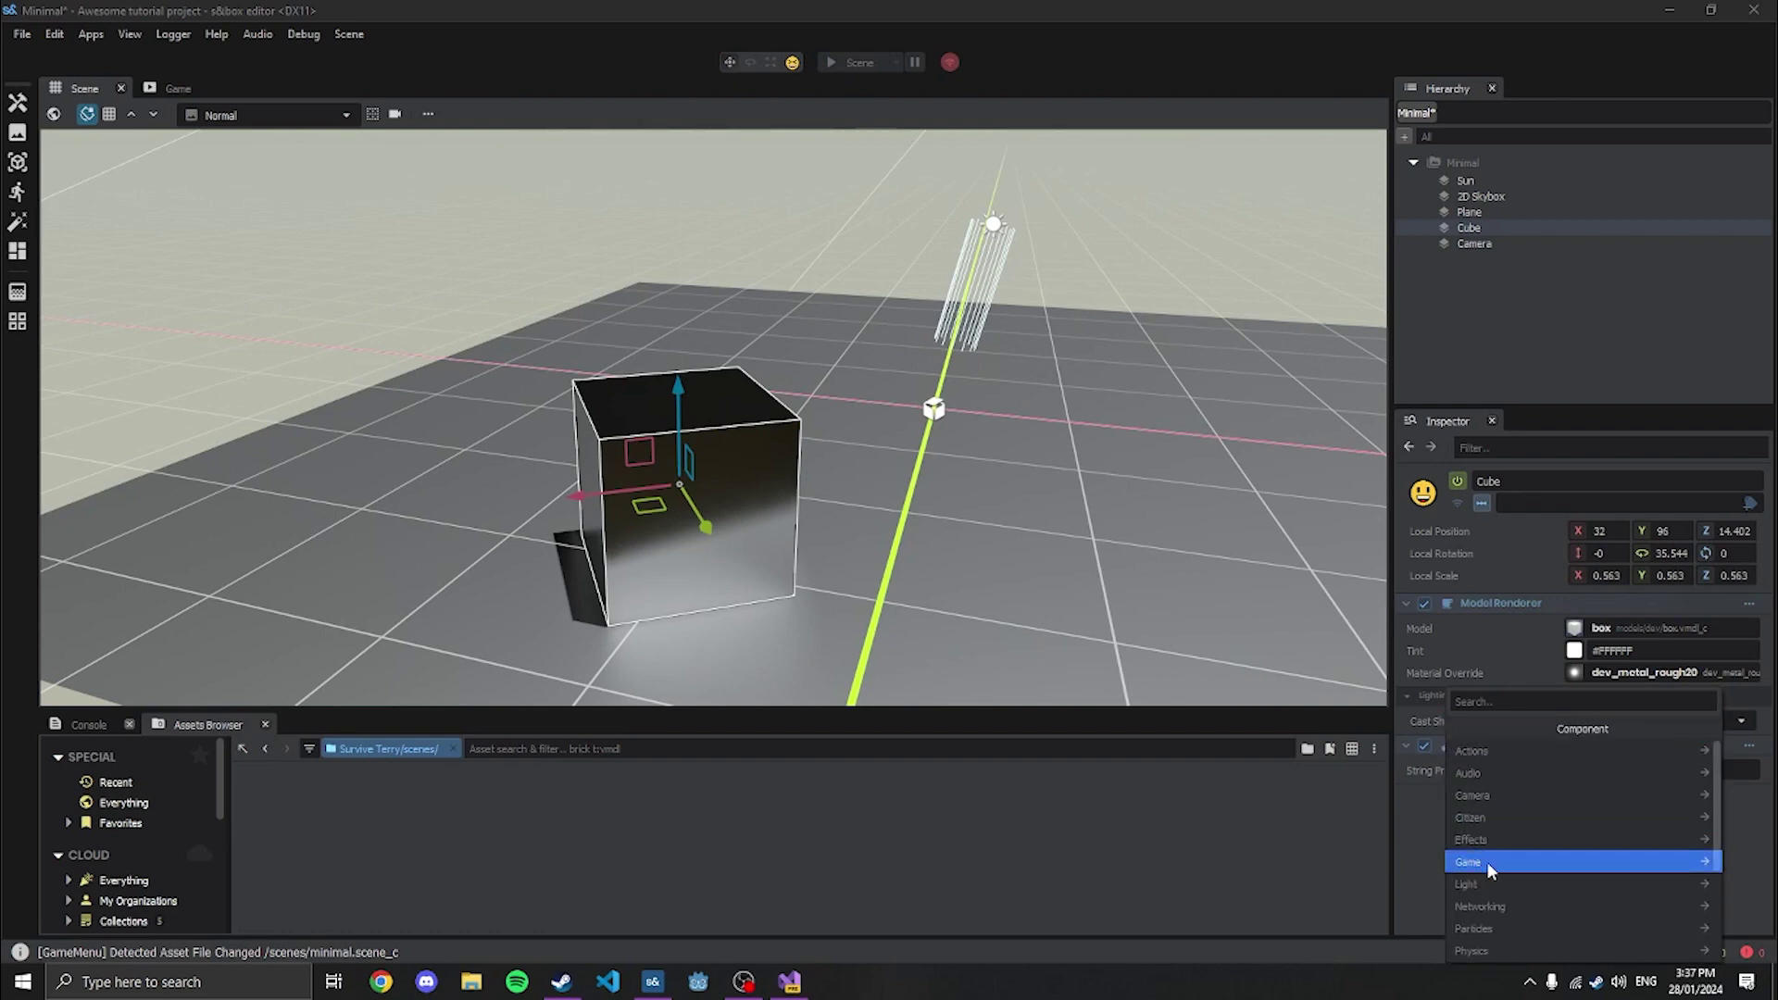
pyautogui.click(1499, 927)
pyautogui.click(1451, 730)
pyautogui.click(1528, 767)
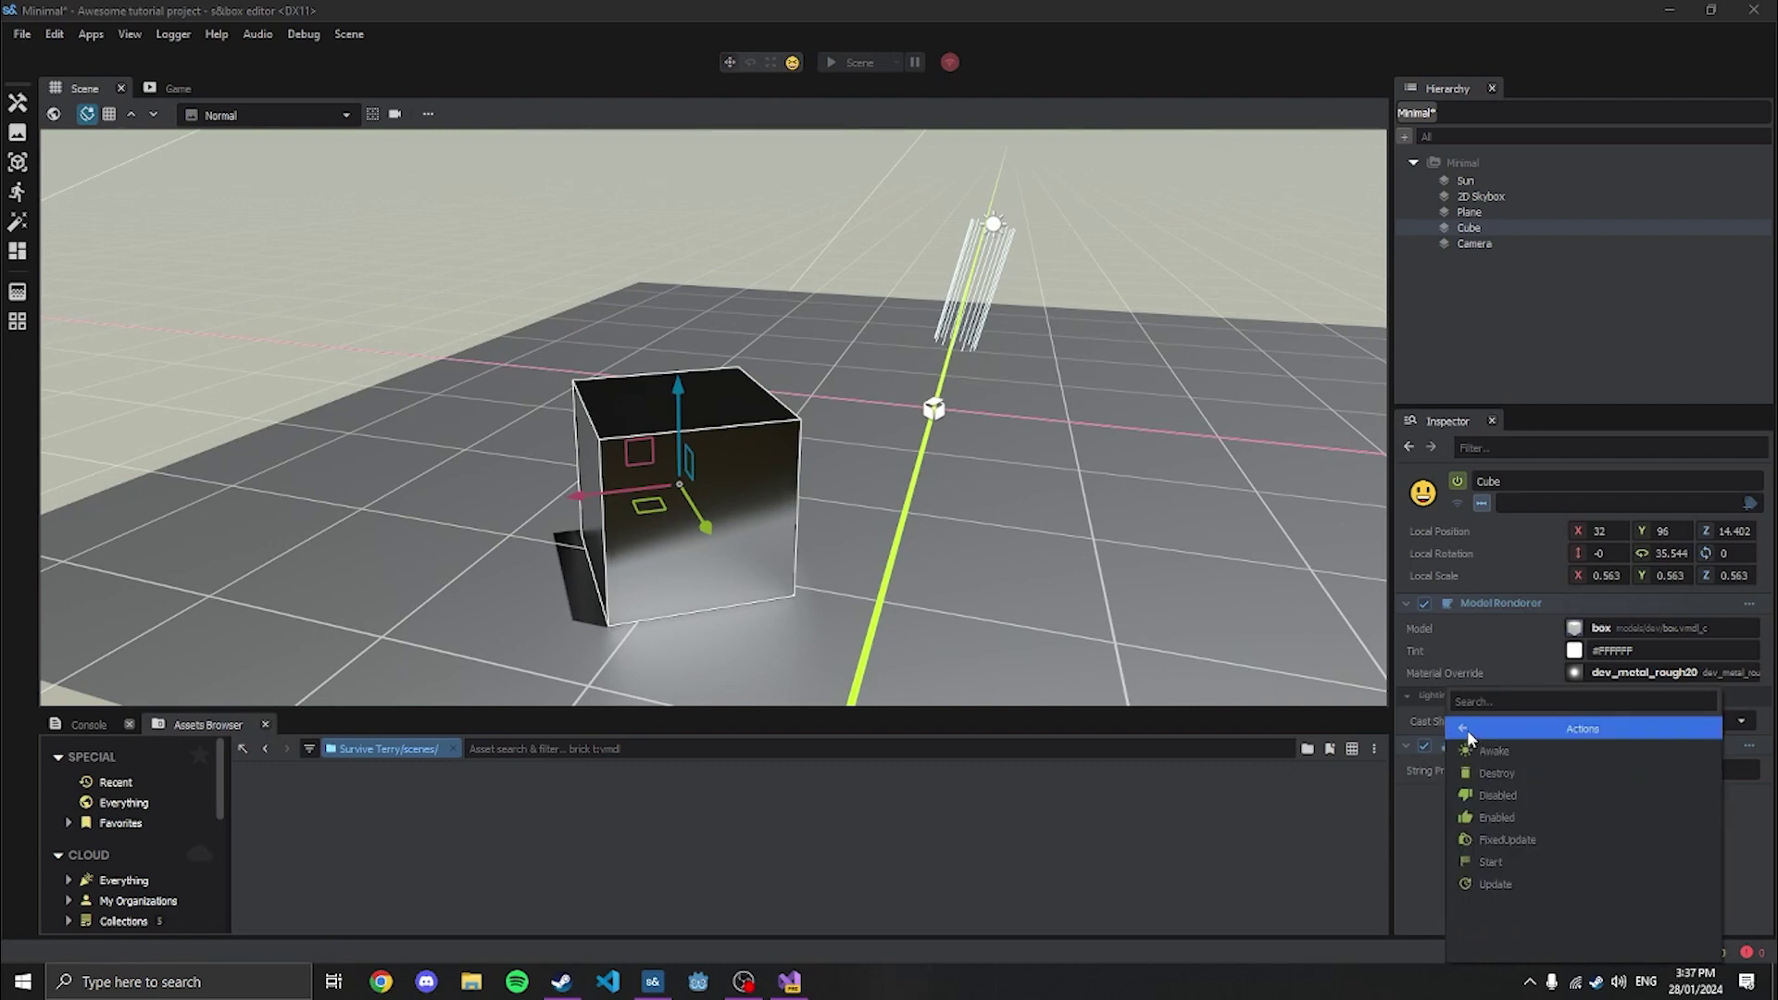
pyautogui.click(1467, 730)
# Add a second My Component from the Uncategorized category to the Cube
pyautogui.scroll(-3, 1497, 870)
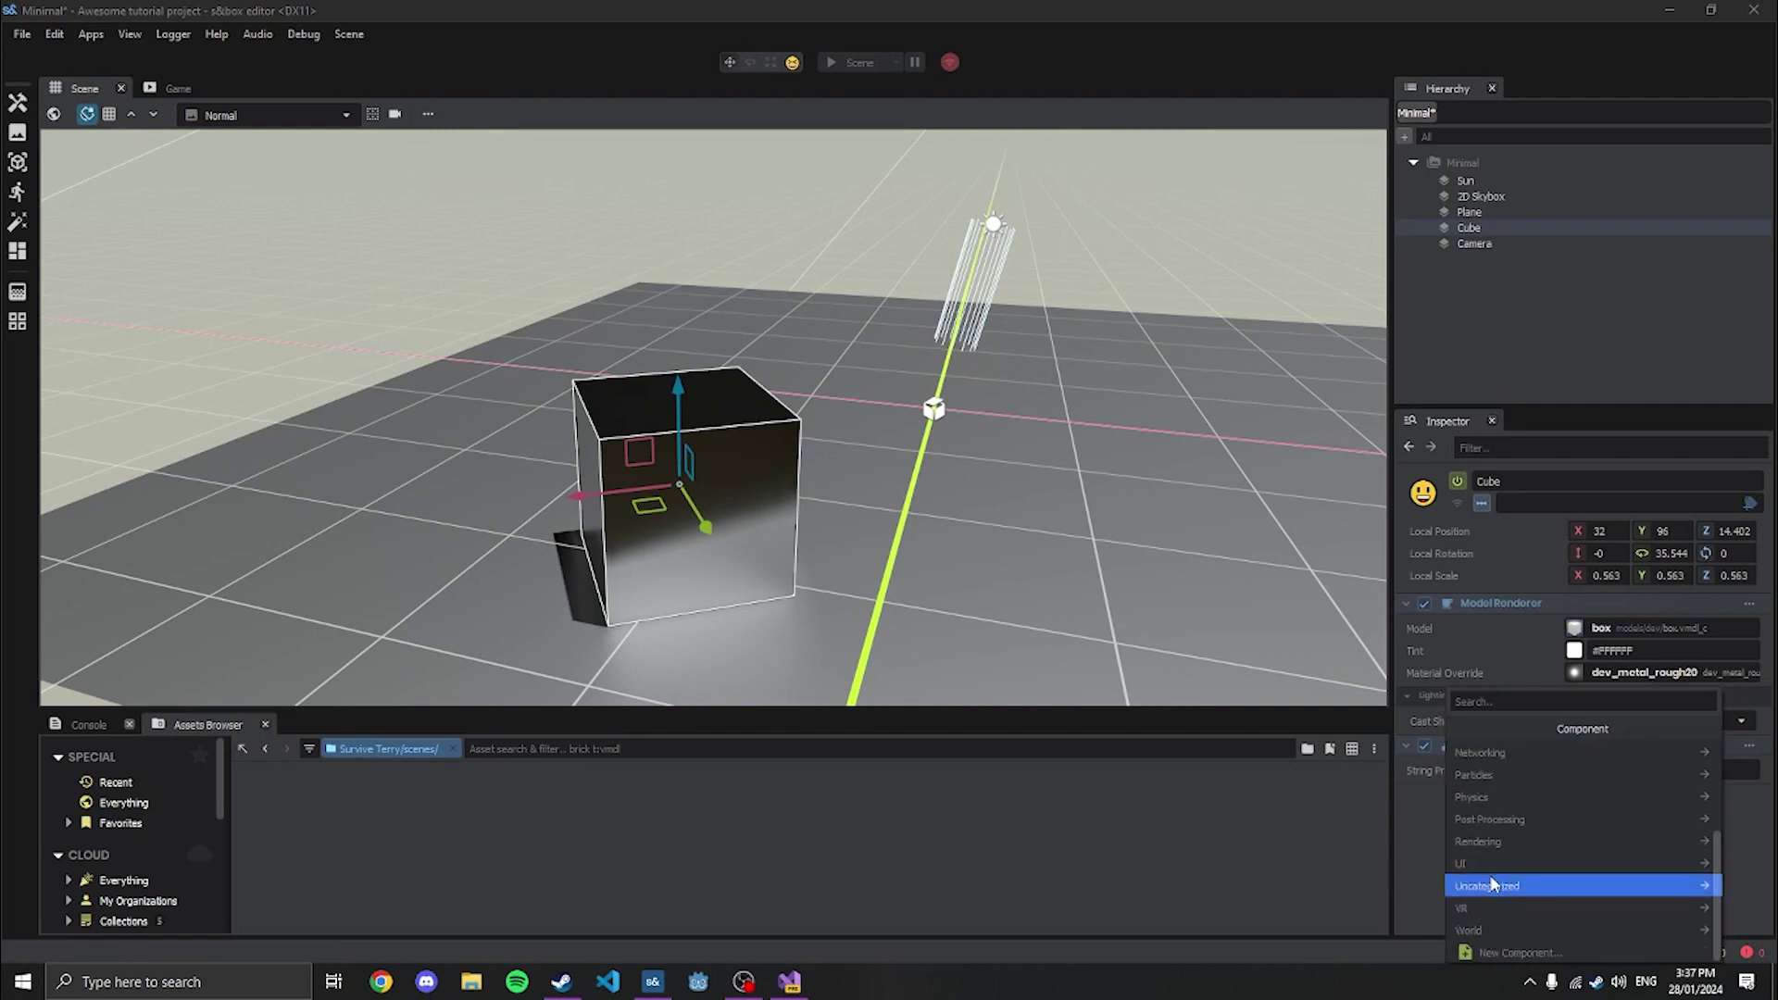
pyautogui.click(1493, 885)
pyautogui.click(1477, 776)
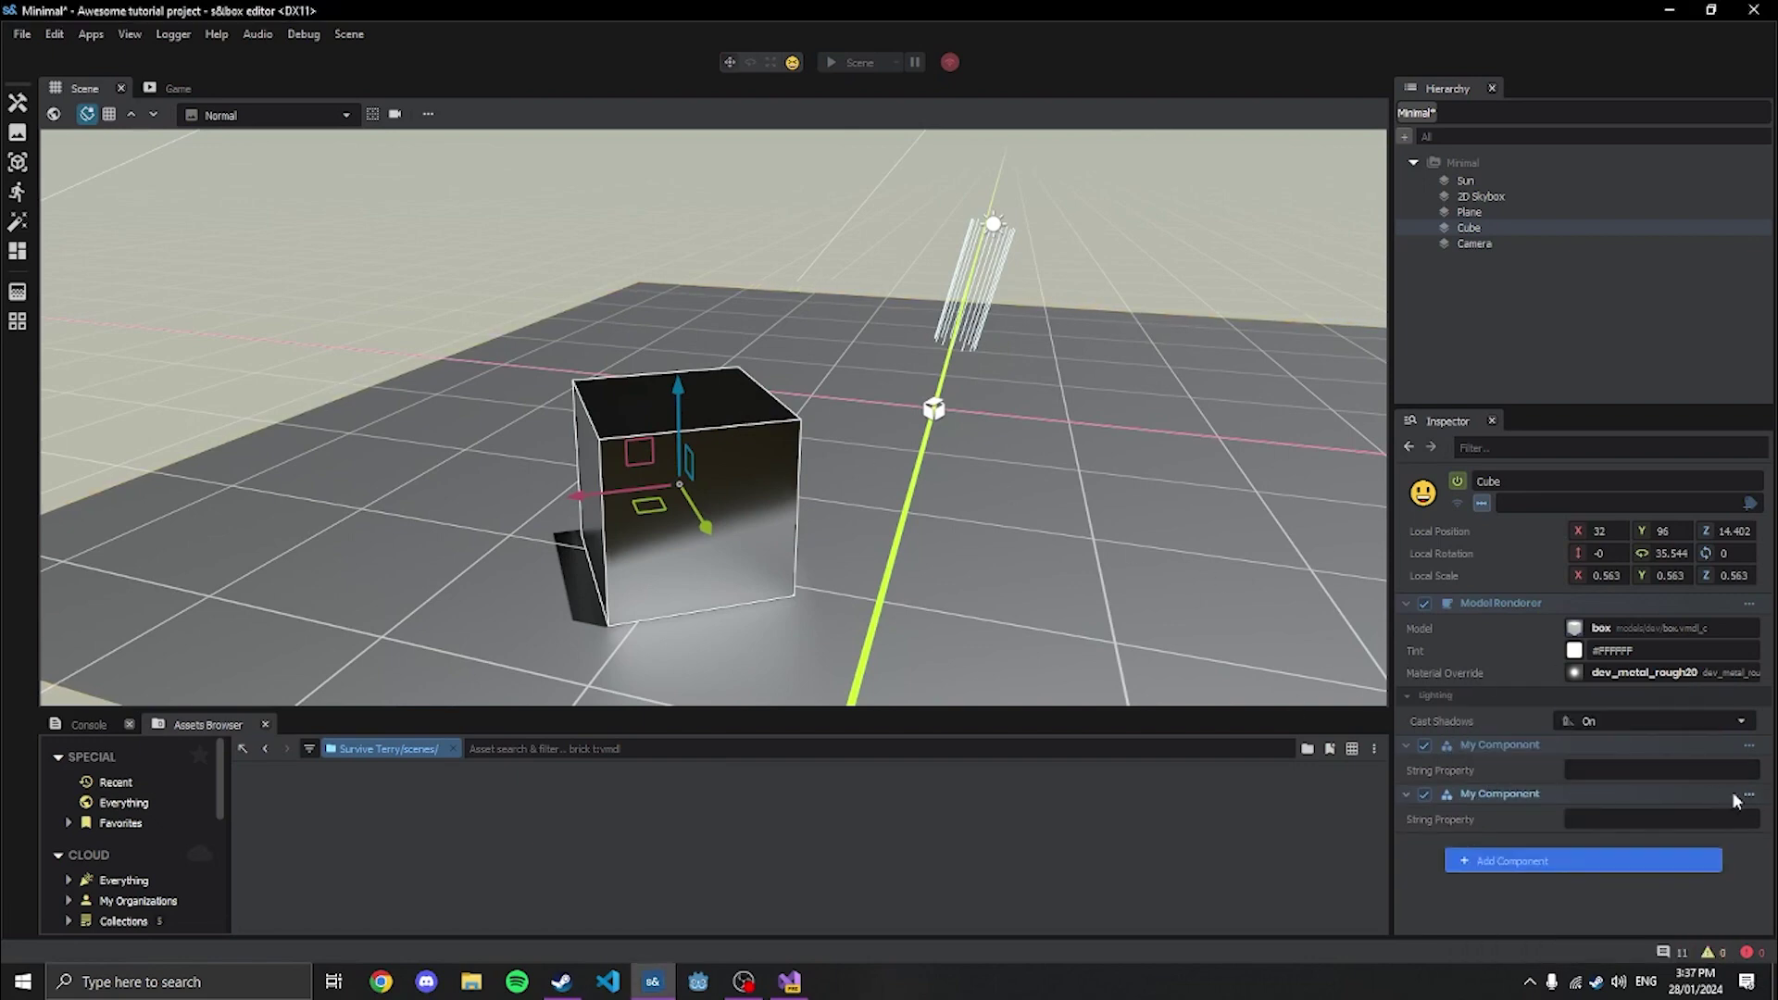
# Open the form for creating a new component on the Cube
pyautogui.click(1749, 795)
pyautogui.click(1538, 861)
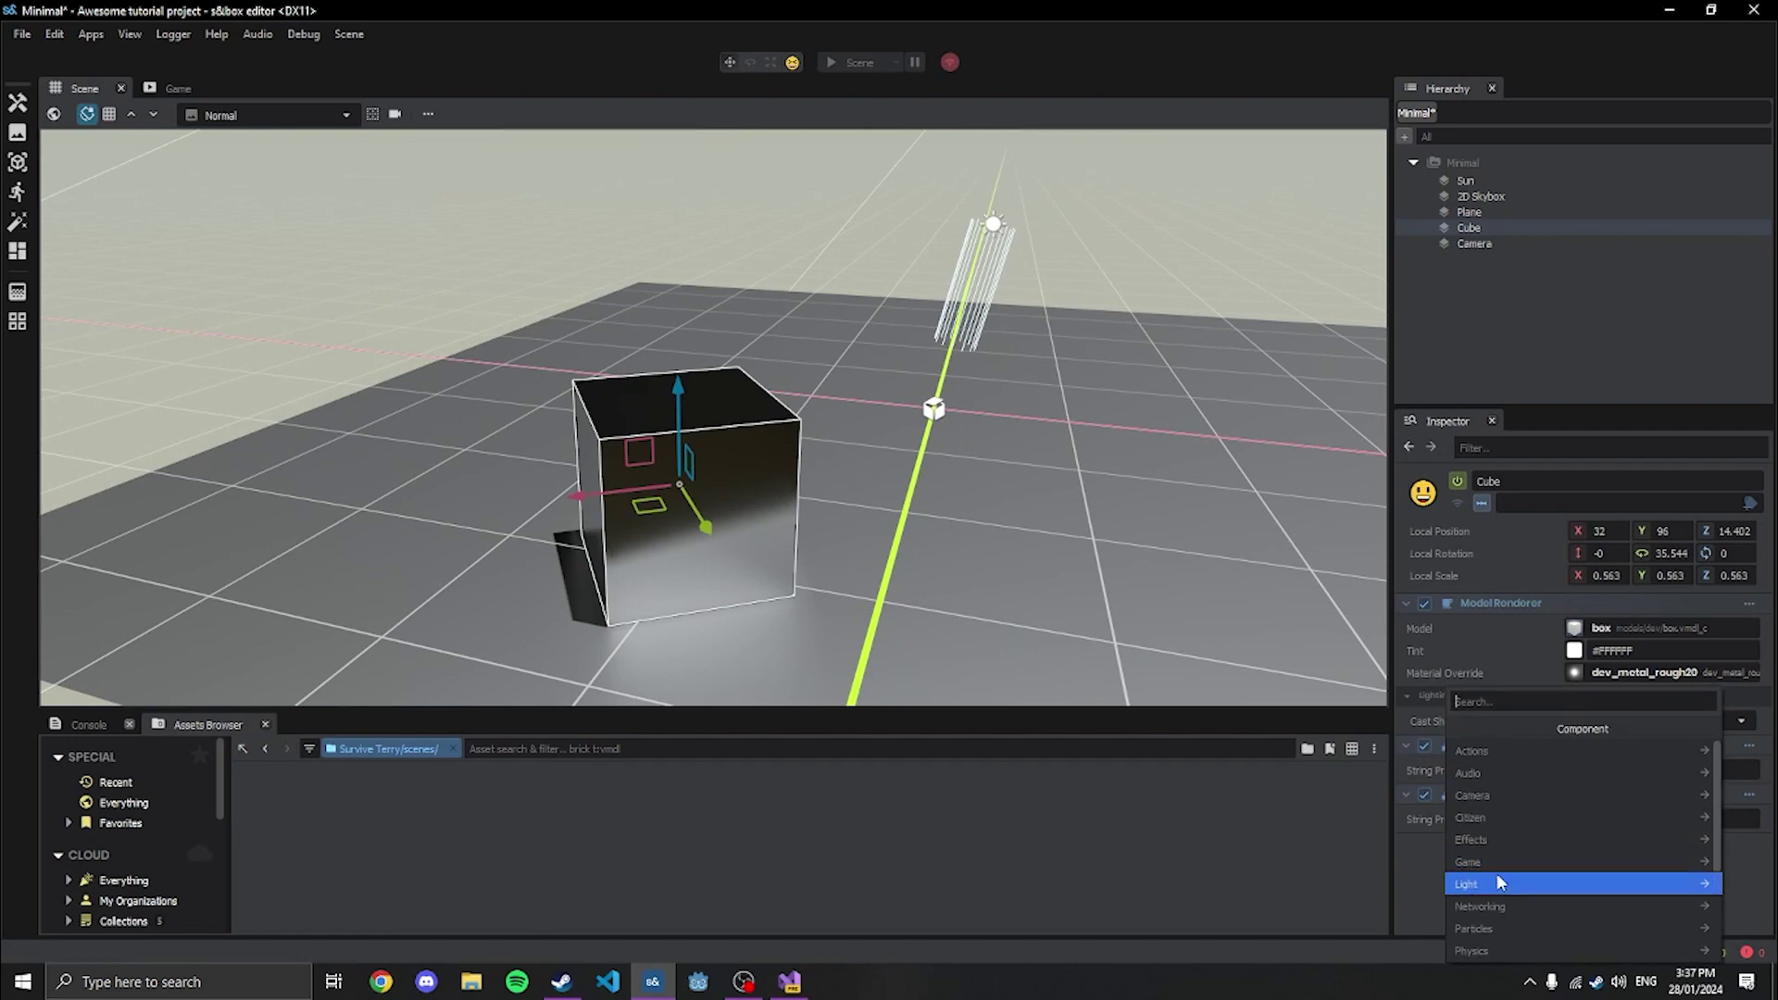
pyautogui.scroll(-3, 1521, 825)
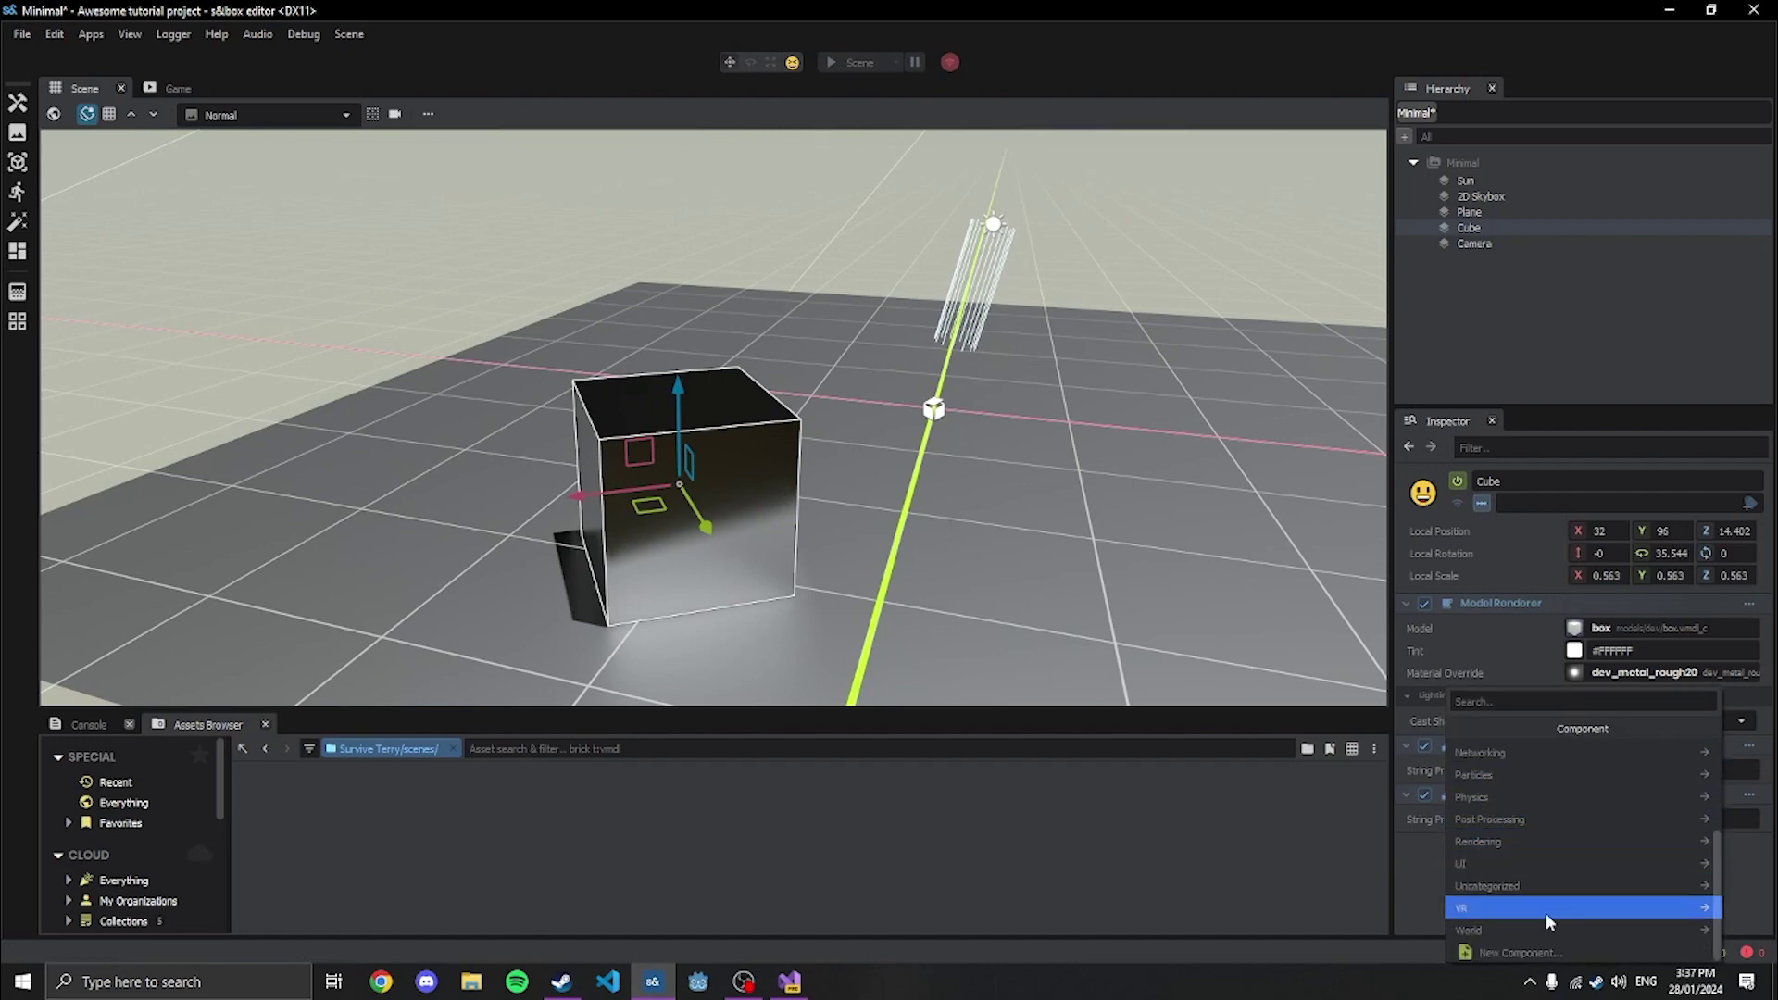
pyautogui.click(1413, 891)
pyautogui.click(1493, 860)
pyautogui.scroll(-3, 1501, 903)
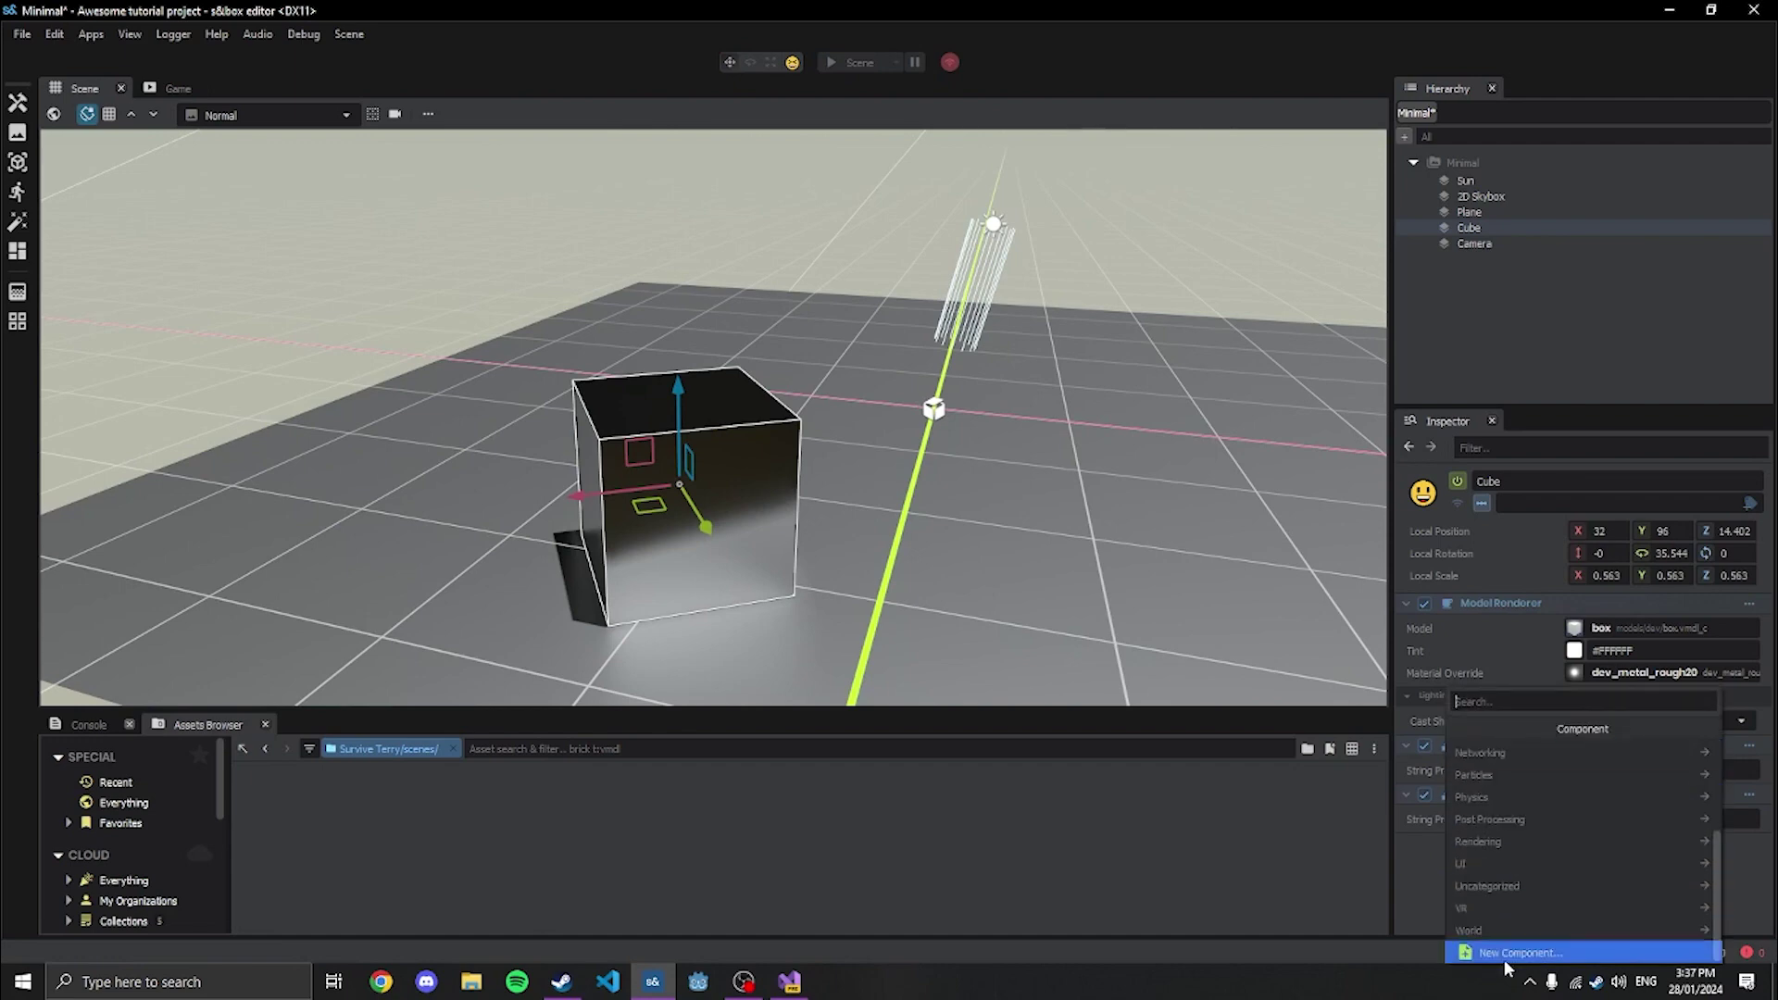
pyautogui.click(1510, 953)
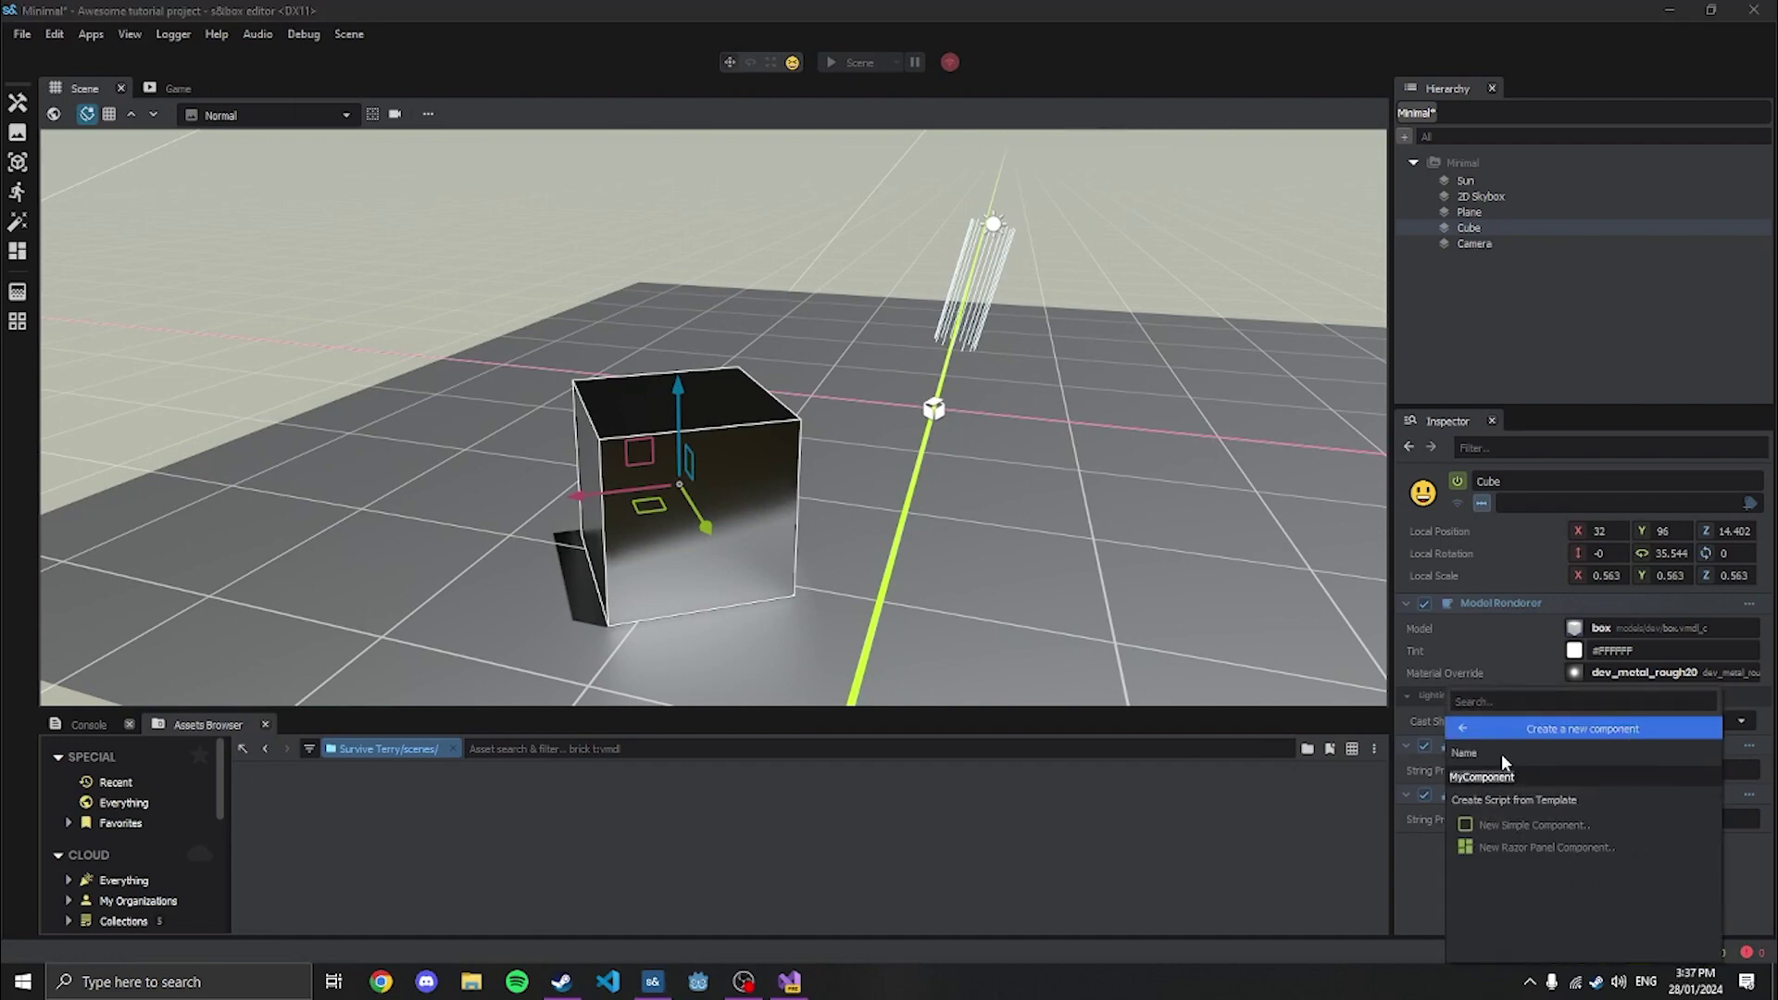